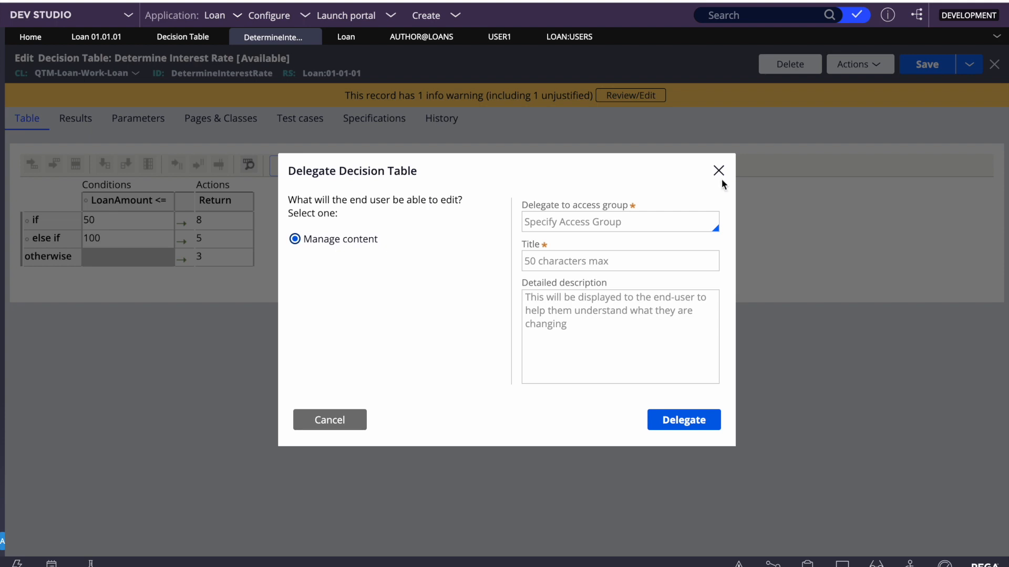
Choose Loan:Users as the access group that receives the delegated decision table
{"action": "left_click", "coordinate": [556, 225]}
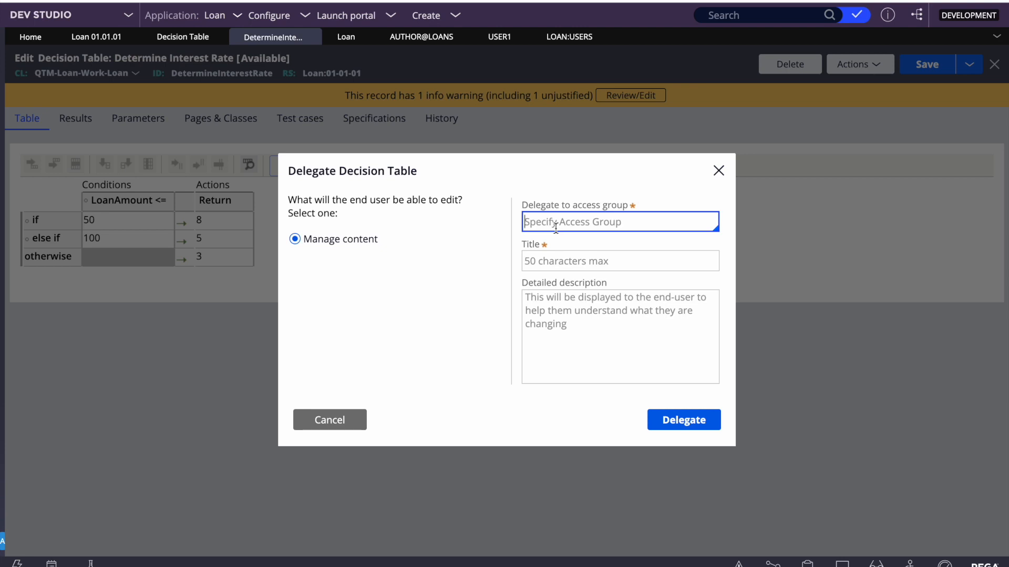
{"action": "left_click", "coordinate": [555, 228]}
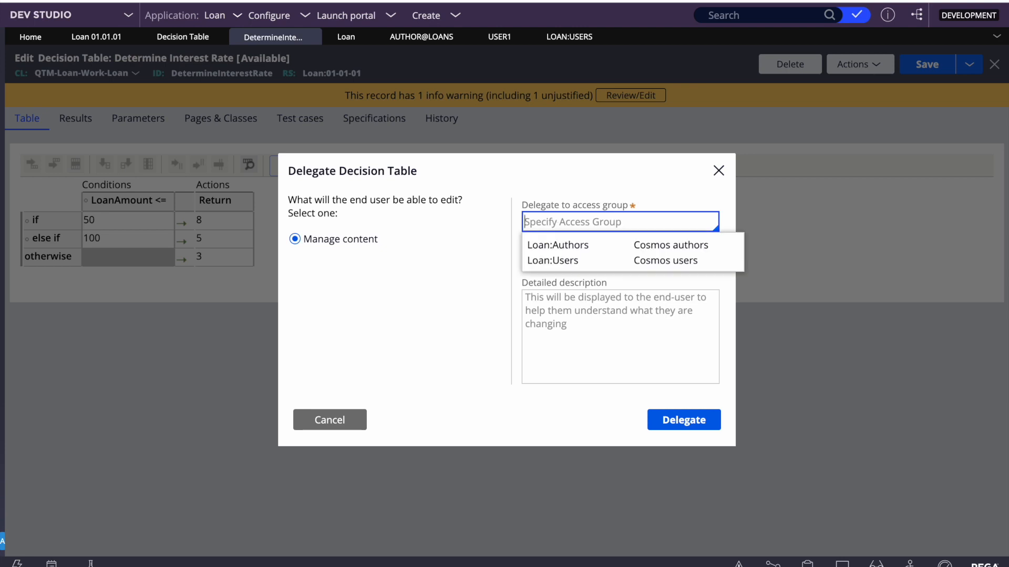
{"action": "key", "text": "Down"}
{"action": "key", "text": "Return"}
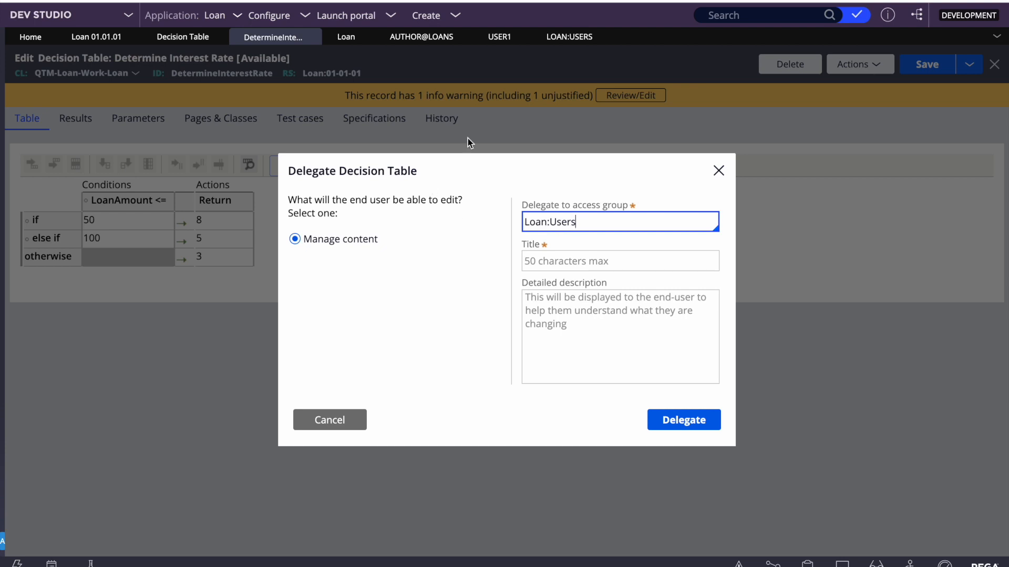
Review the Loan:Users UserPortal and User1 operator record, then return to the decision table
{"action": "left_click", "coordinate": [578, 38]}
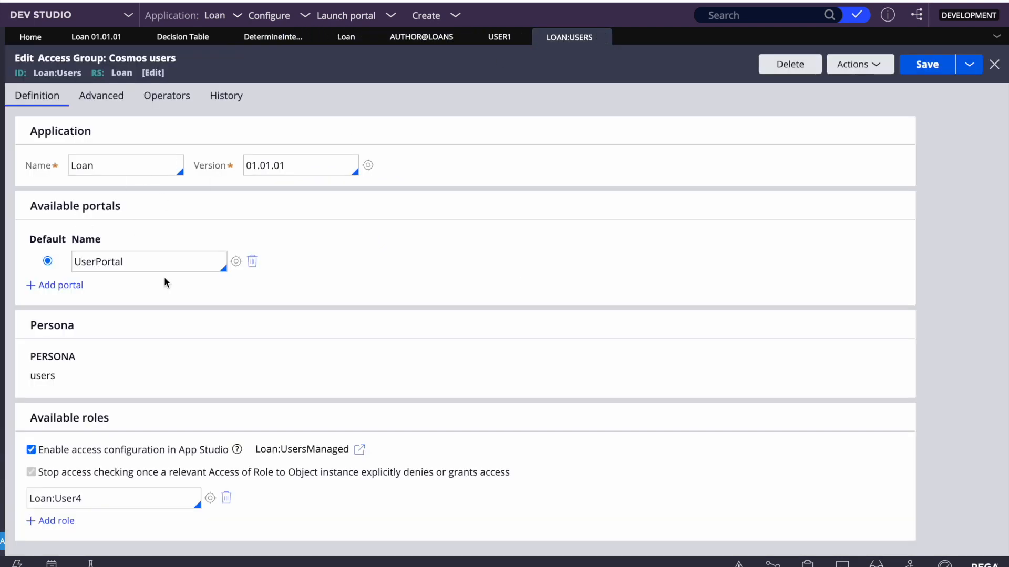
{"action": "double_click", "coordinate": [140, 263]}
{"action": "left_click", "coordinate": [494, 45]}
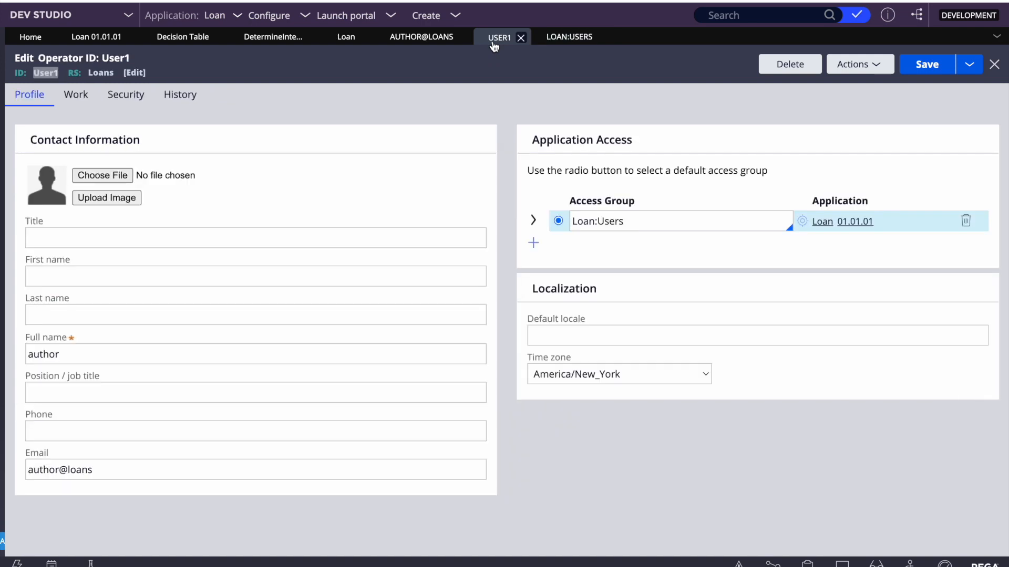
{"action": "left_click", "coordinate": [520, 38]}
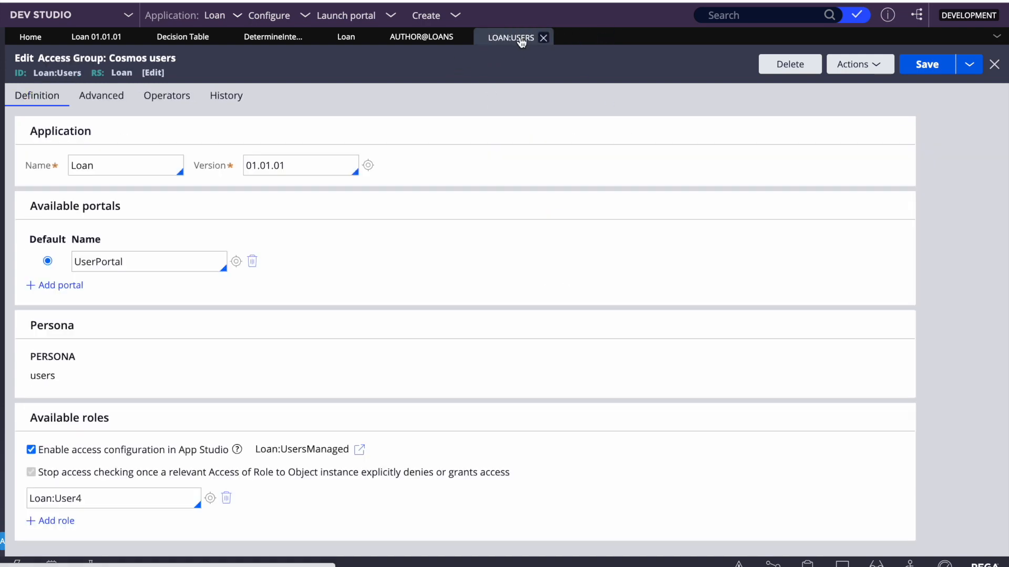
{"action": "left_click", "coordinate": [288, 39]}
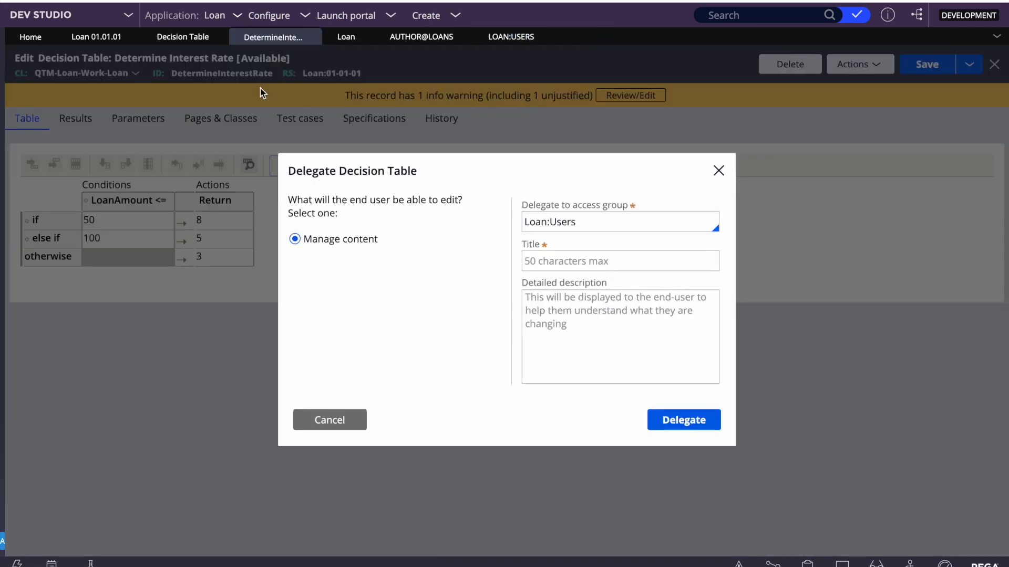
Enter 'Determine Interest rate' as both title and detailed description, then confirm the delegation
{"action": "left_click", "coordinate": [561, 263]}
{"action": "type", "text": "Determine Intertet"}
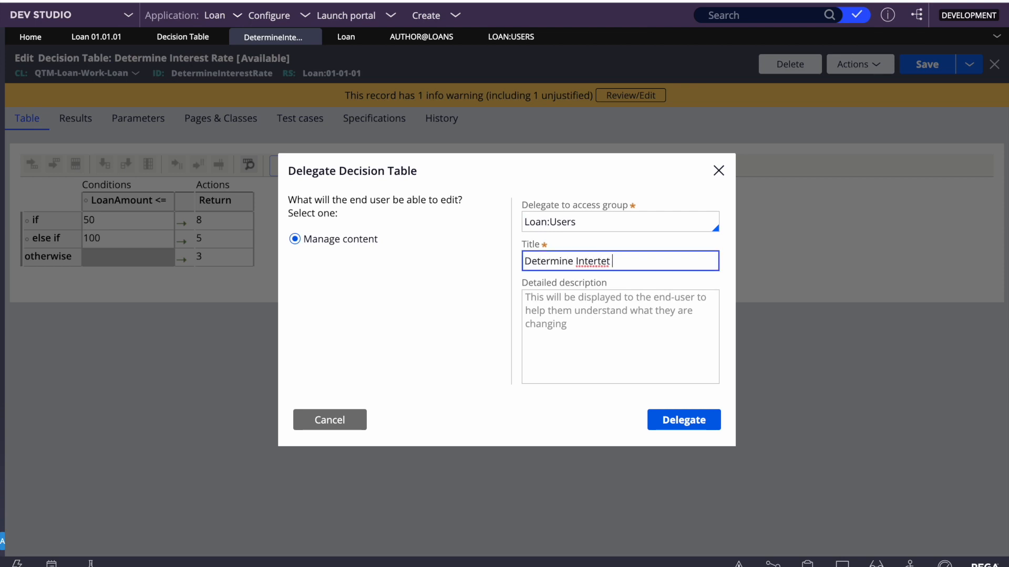
{"action": "key", "text": "BackSpace"}
{"action": "key", "text": "BackSpace"}
{"action": "key", "text": "BackSpace"}
{"action": "key", "text": "BackSpace"}
{"action": "key", "text": "BackSpace"}
{"action": "type", "text": "rest rat"}
{"action": "key", "text": "ctrl+a"}
{"action": "key", "text": "ctrl+c"}
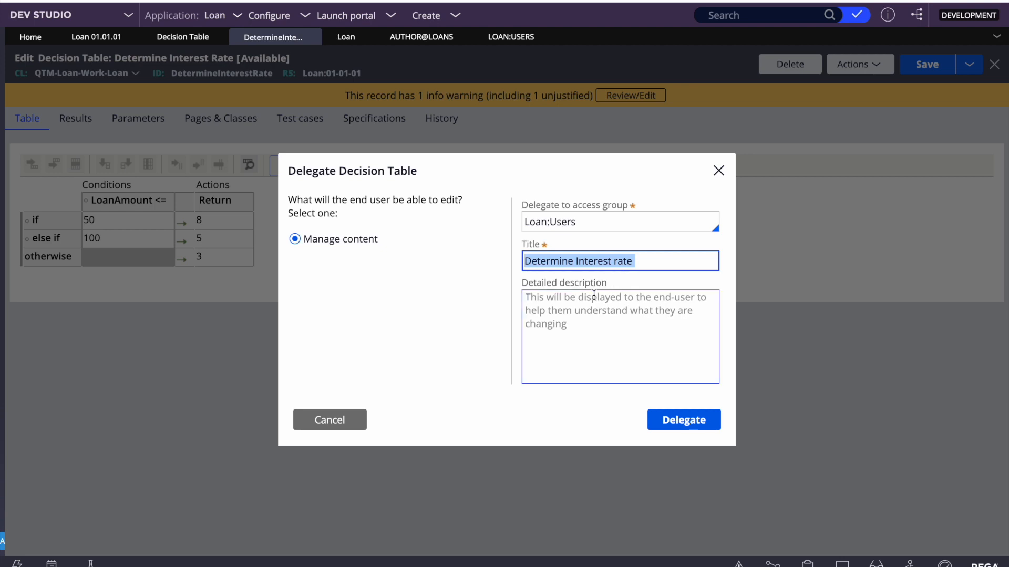
{"action": "left_click", "coordinate": [567, 313]}
{"action": "key", "text": "ctrl+v"}
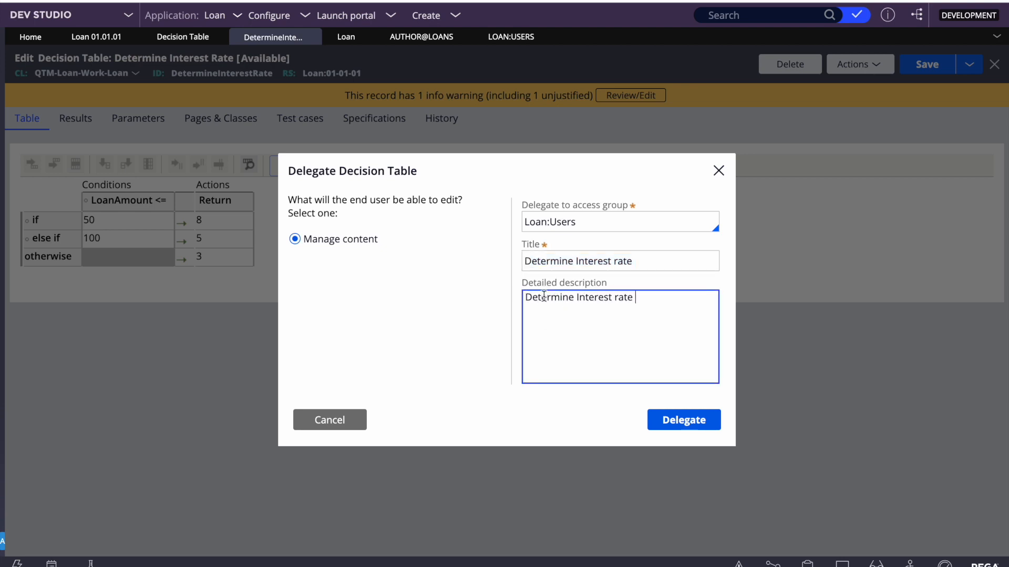
{"action": "triple_click", "coordinate": [544, 297]}
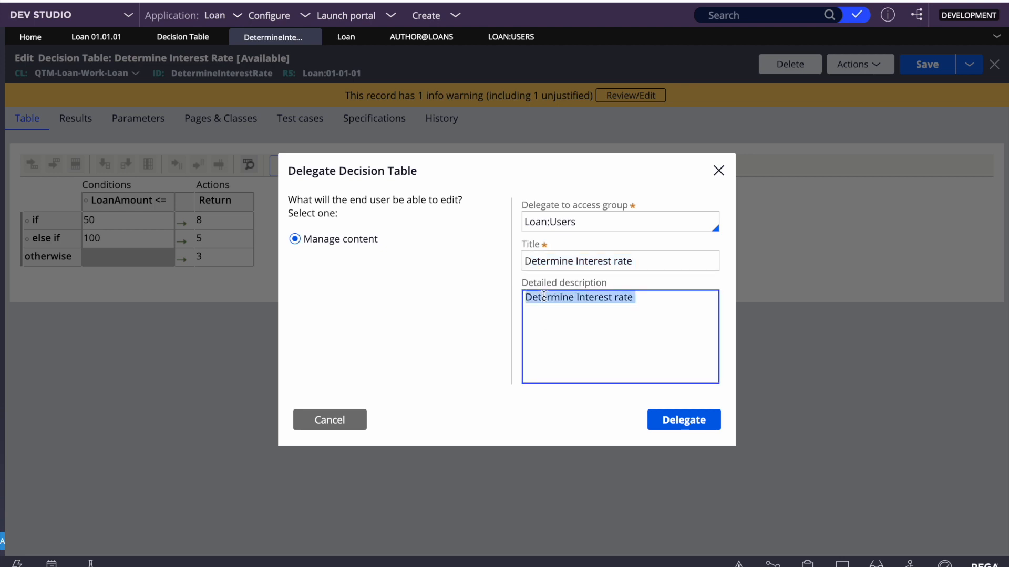
{"action": "left_click", "coordinate": [697, 315]}
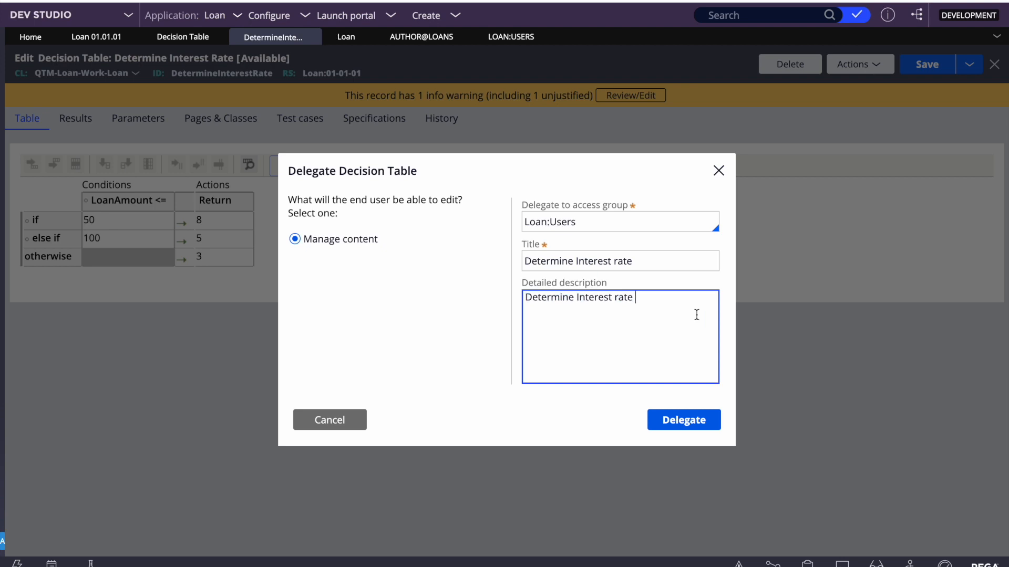
{"action": "left_click", "coordinate": [680, 420]}
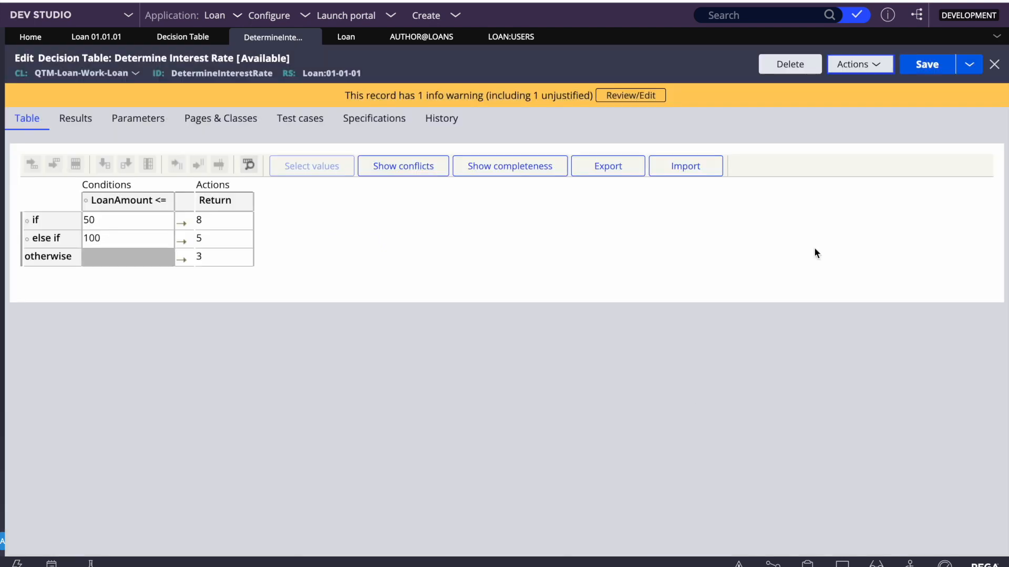
Save the Determine Interest Rate decision table and refresh it
{"action": "left_click", "coordinate": [911, 70]}
{"action": "left_click", "coordinate": [859, 64]}
{"action": "left_click", "coordinate": [800, 108]}
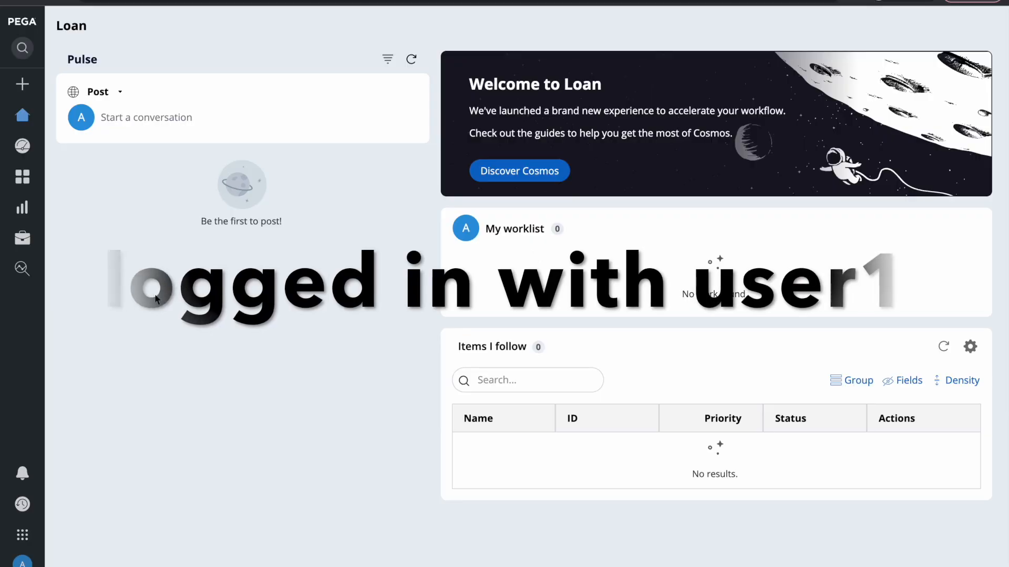
Switch to the browser showing the Loan Cosmos portal home page
{"action": "mouse_move", "coordinate": [35, 226]}
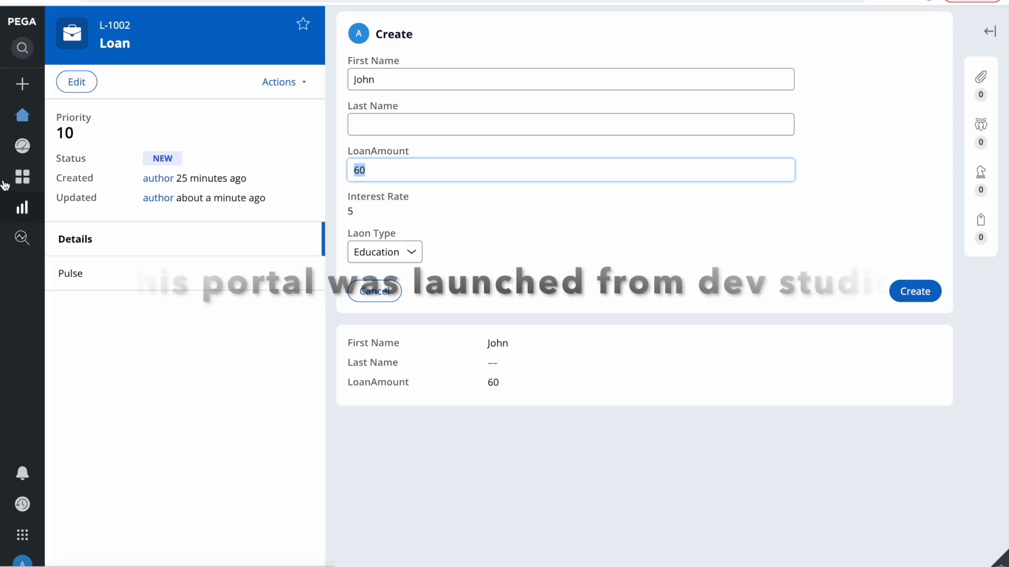
{"action": "mouse_move", "coordinate": [11, 187]}
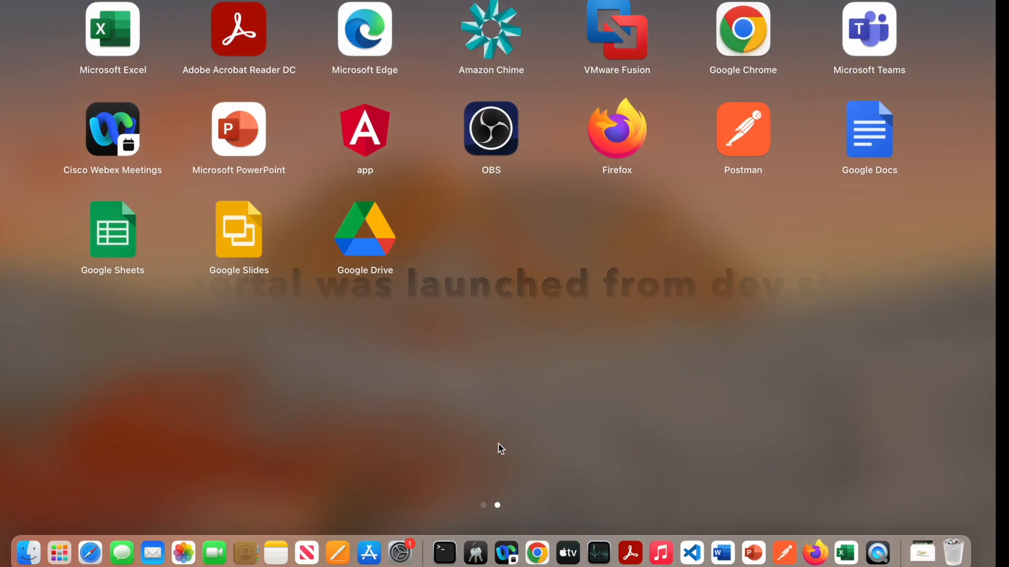
{"action": "left_click", "coordinate": [537, 552]}
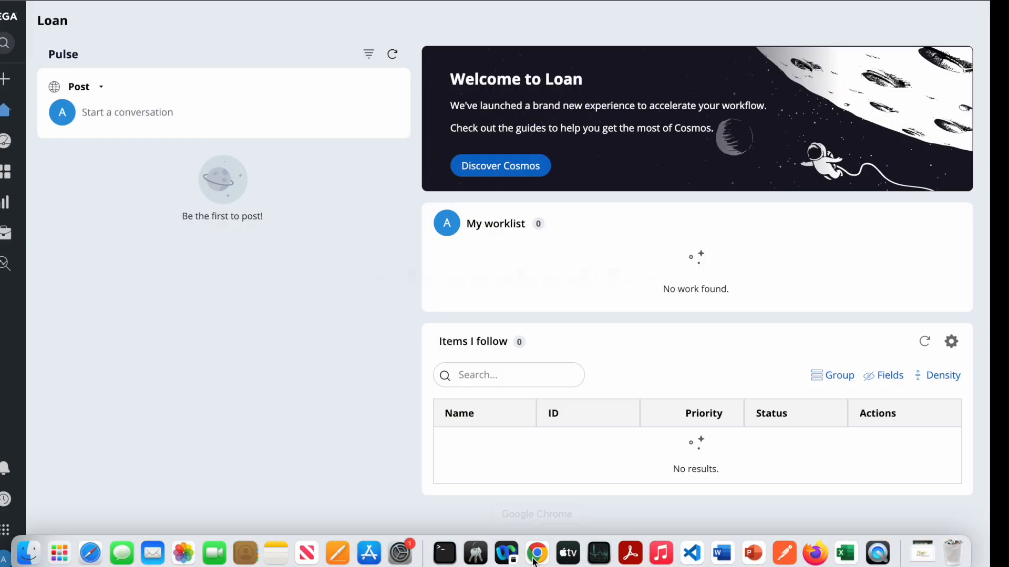
{"action": "mouse_move", "coordinate": [27, 254]}
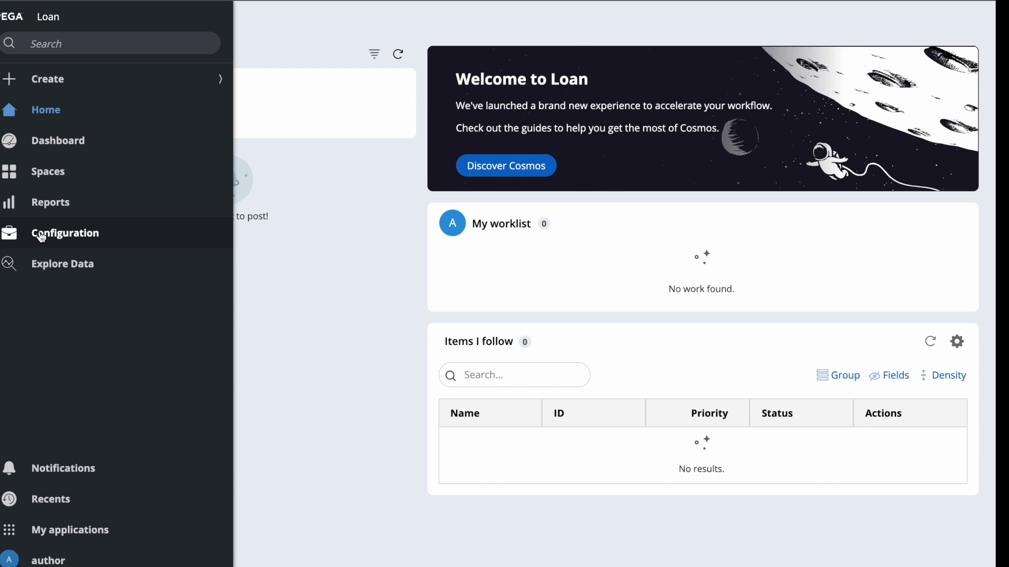
Open Configuration's Manage Change list, try editing Determine Interest rate, and return to the list
{"action": "left_click", "coordinate": [42, 235]}
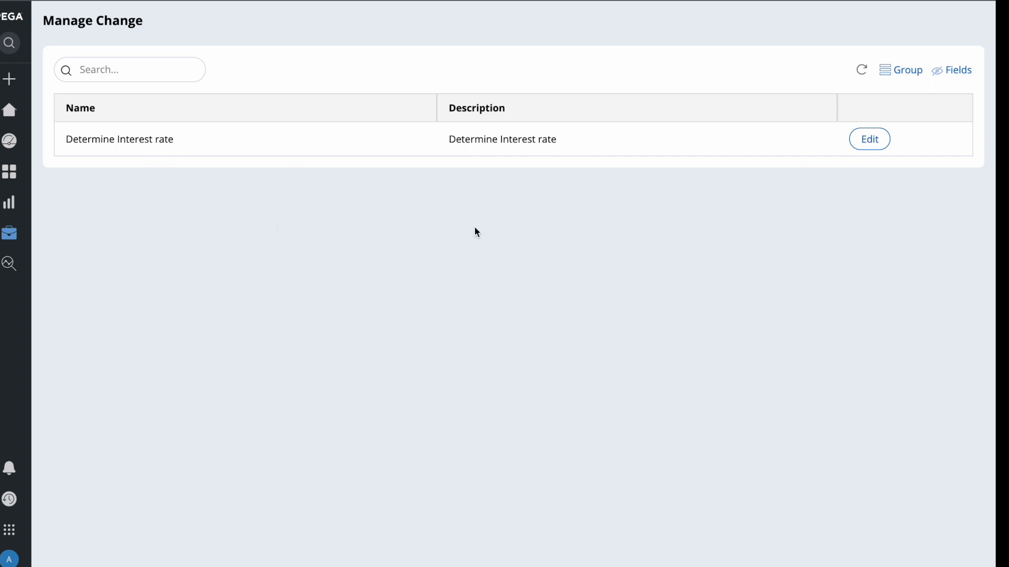
{"action": "left_click", "coordinate": [866, 141]}
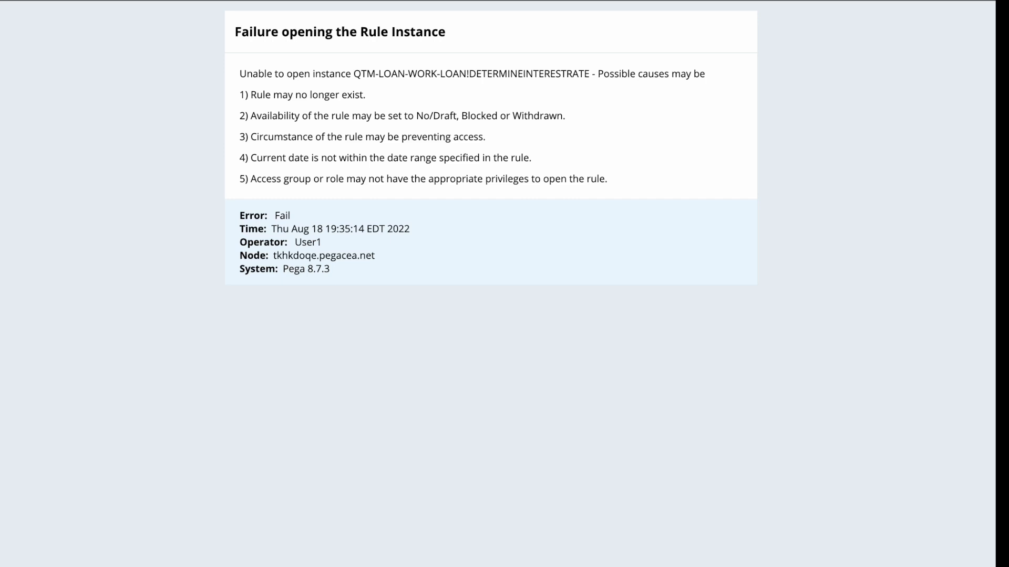
{"action": "left_click", "coordinate": [210, 0]}
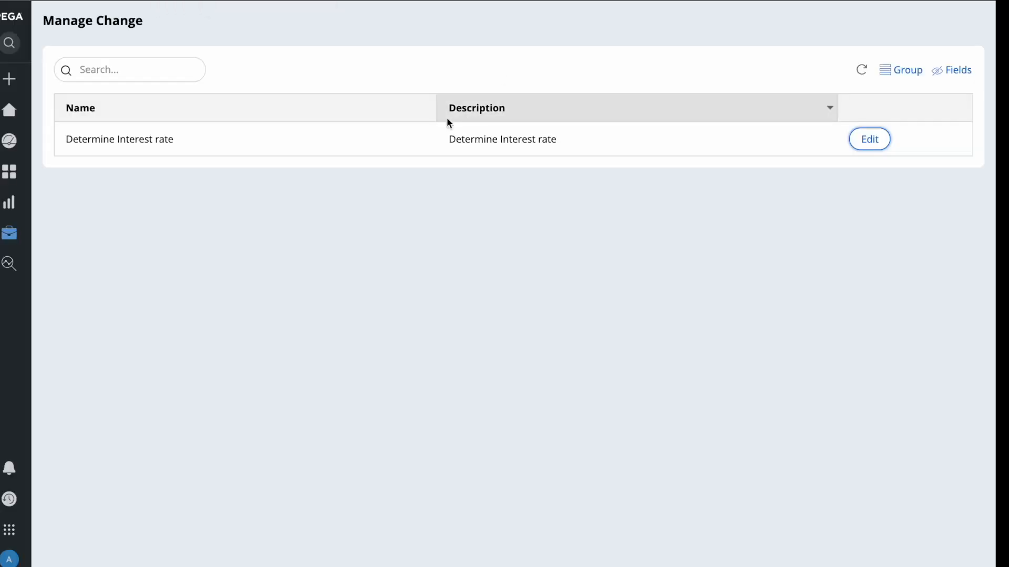
{"action": "key", "text": "F4"}
Save and refresh the Determine Interest Rate decision table again
{"action": "left_click", "coordinate": [536, 554]}
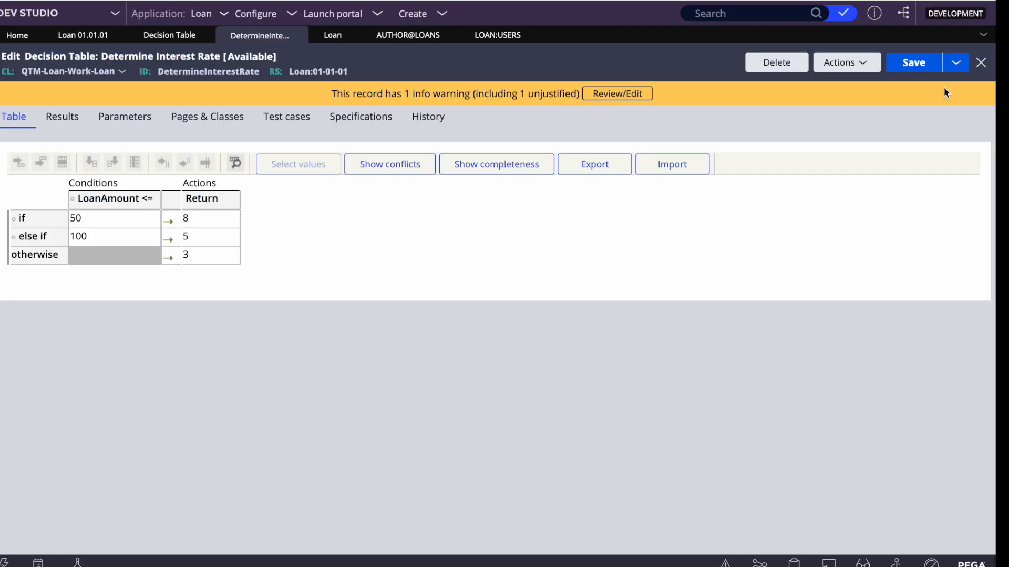
{"action": "left_click", "coordinate": [903, 69]}
{"action": "left_click", "coordinate": [840, 62]}
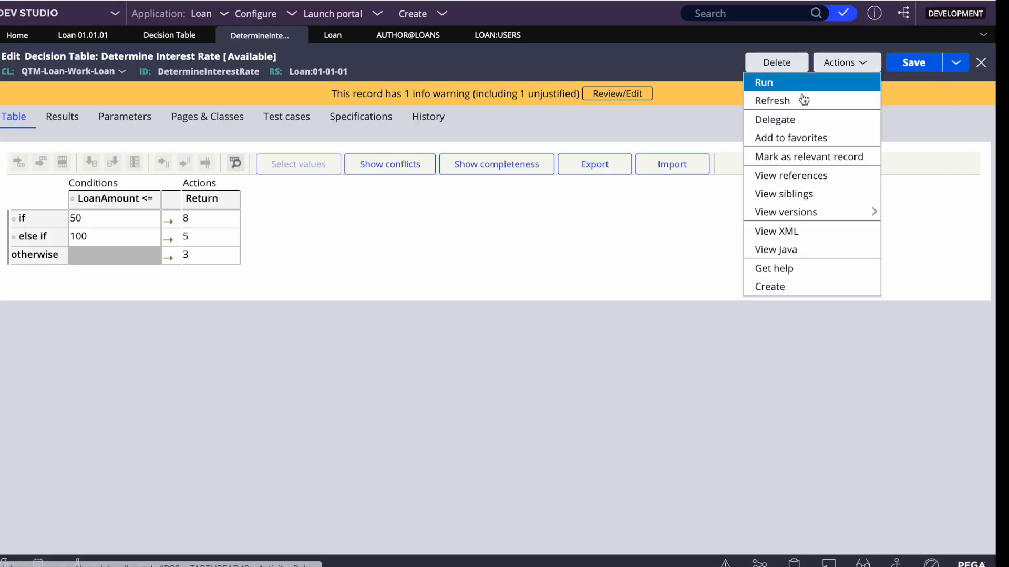
{"action": "left_click", "coordinate": [778, 100]}
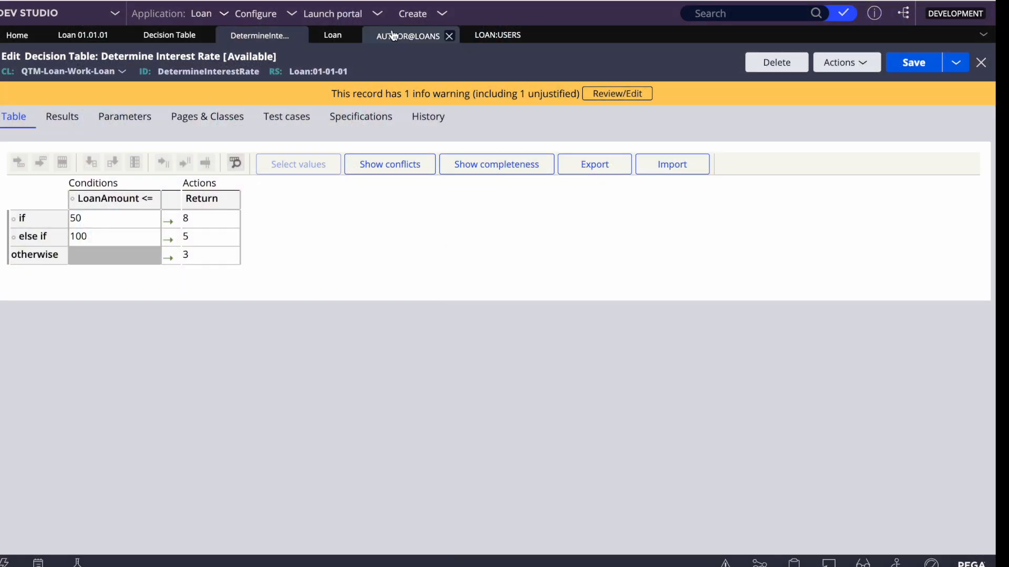
Find the User1 operator record, save its work settings, and close it
{"action": "left_click", "coordinate": [771, 14]}
{"action": "type", "text": "u"}
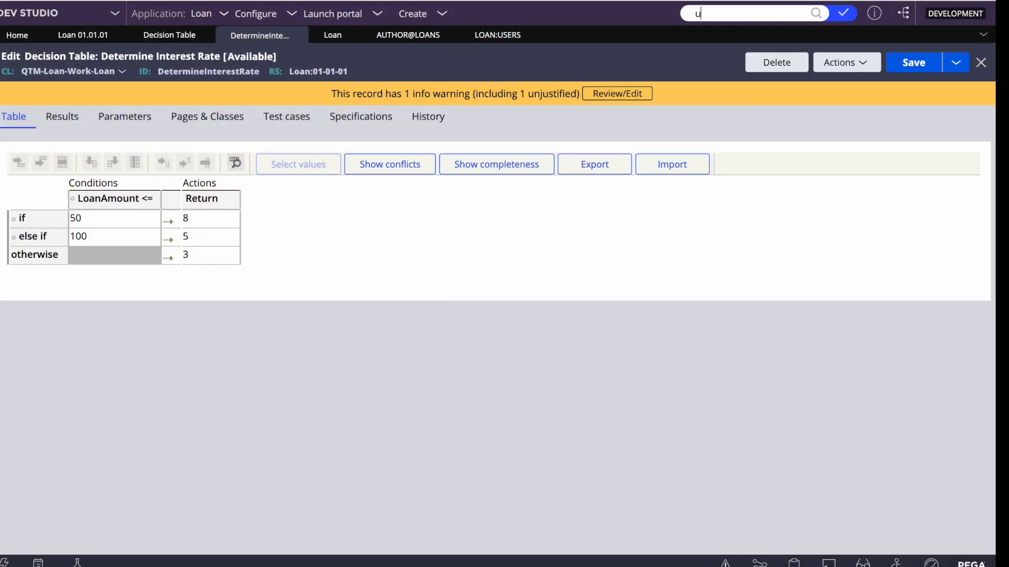
{"action": "type", "text": "ser1"}
{"action": "key", "text": "Return"}
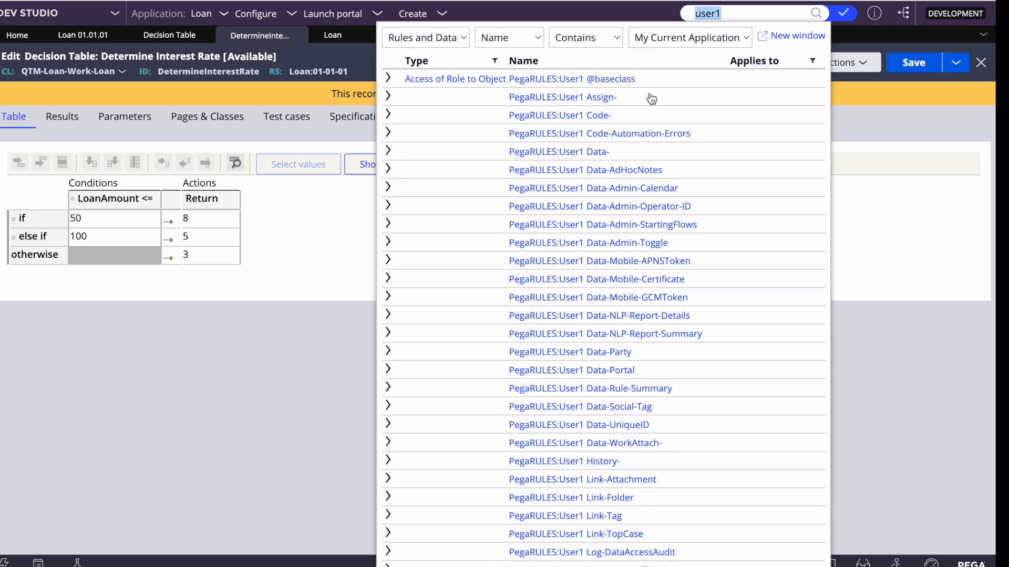
{"action": "scroll", "coordinate": [528, 343], "scroll_direction": "down", "scroll_amount": 10}
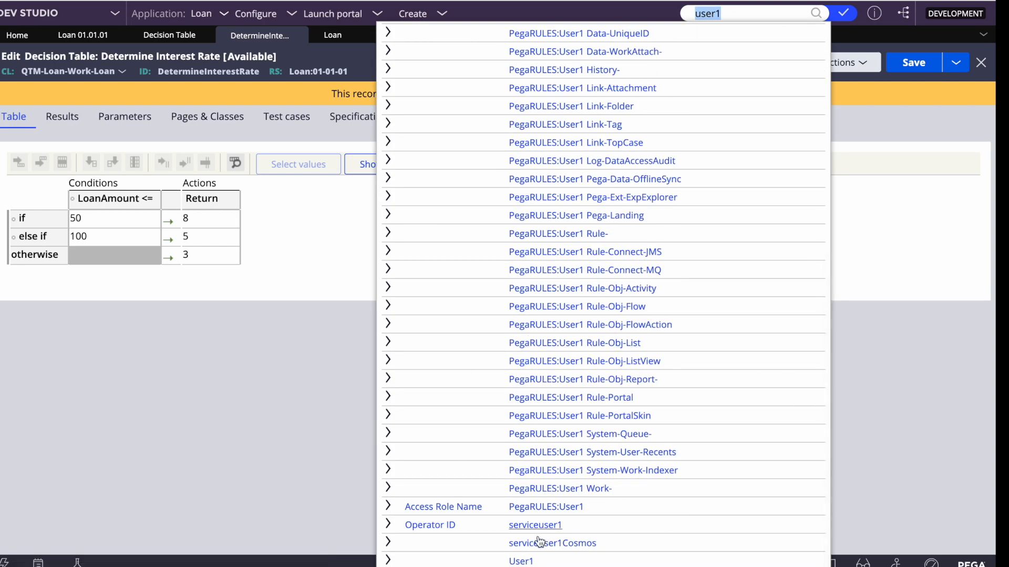
{"action": "left_click", "coordinate": [521, 560]}
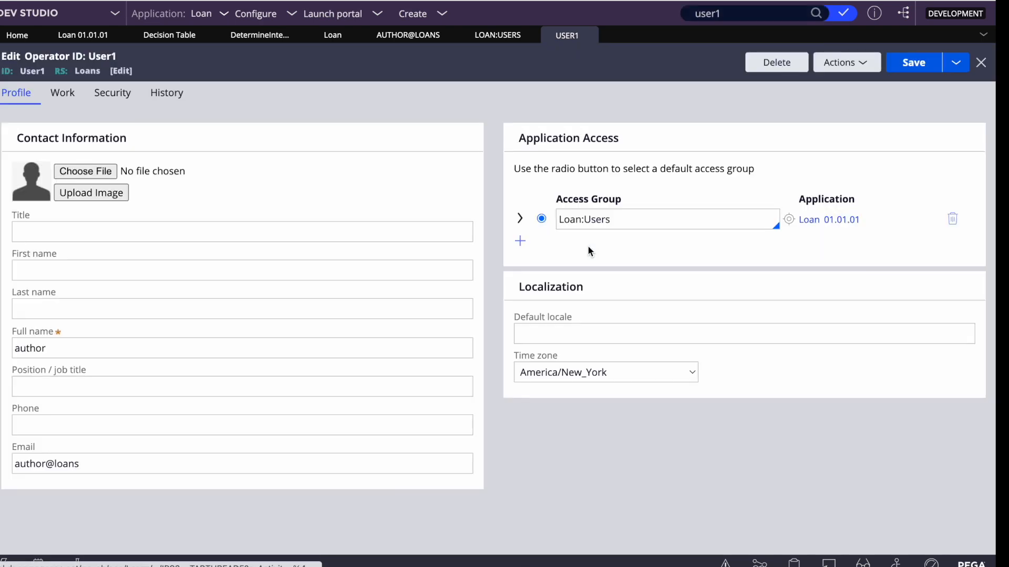
{"action": "left_click", "coordinate": [914, 68]}
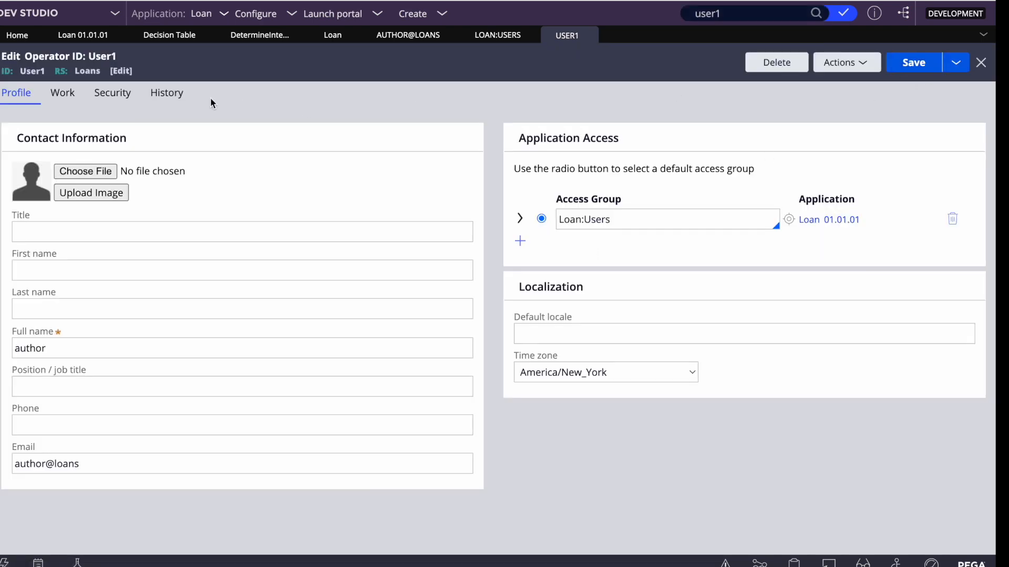
{"action": "left_click", "coordinate": [52, 98]}
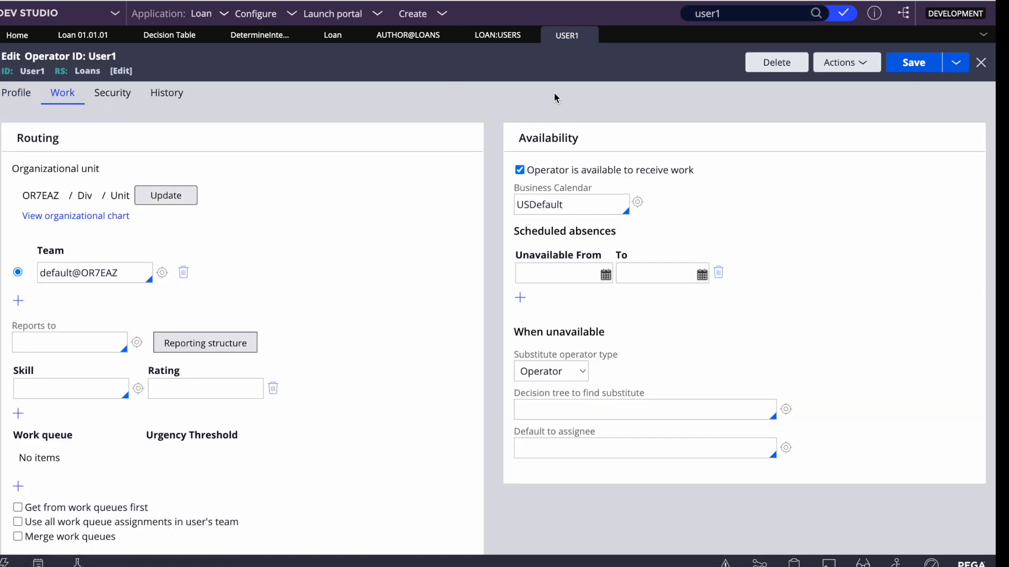
{"action": "left_click", "coordinate": [933, 70]}
{"action": "left_click", "coordinate": [591, 39]}
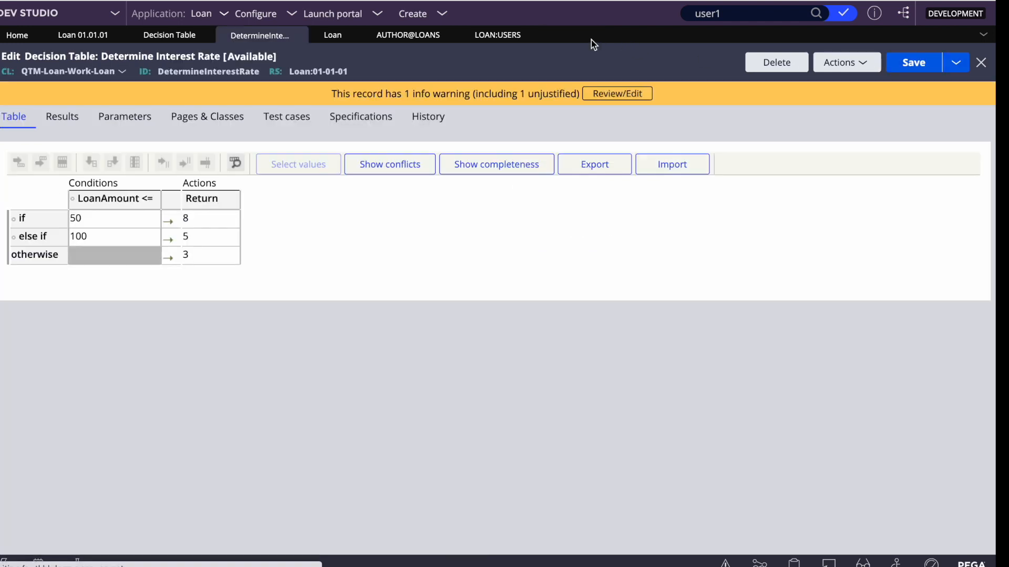
Retry editing Determine Interest rate from the refreshed incognito portal, then return to Dev Studio
{"action": "key", "text": "ctrl+s"}
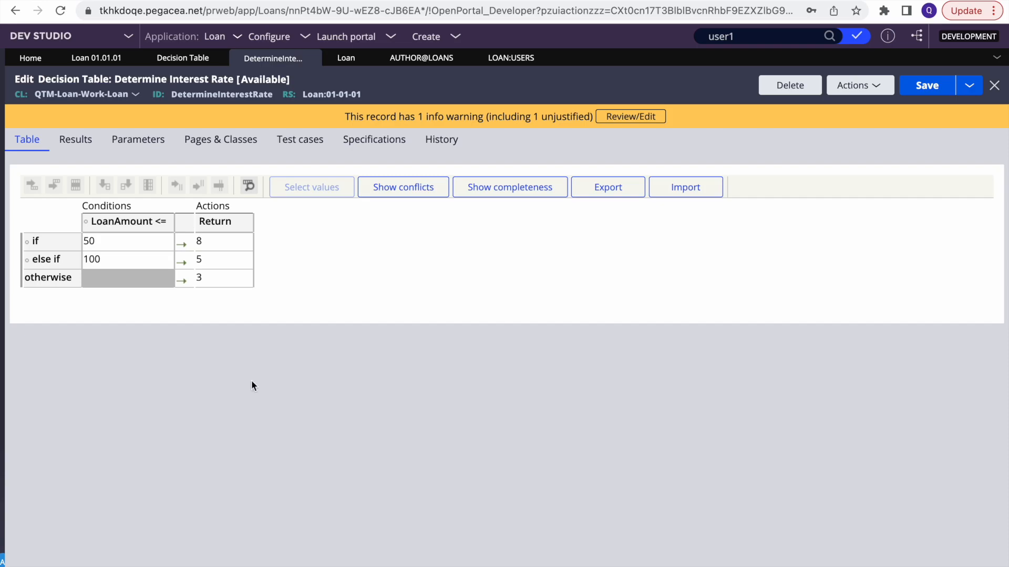
{"action": "key", "text": "F4"}
{"action": "left_click", "coordinate": [556, 558]}
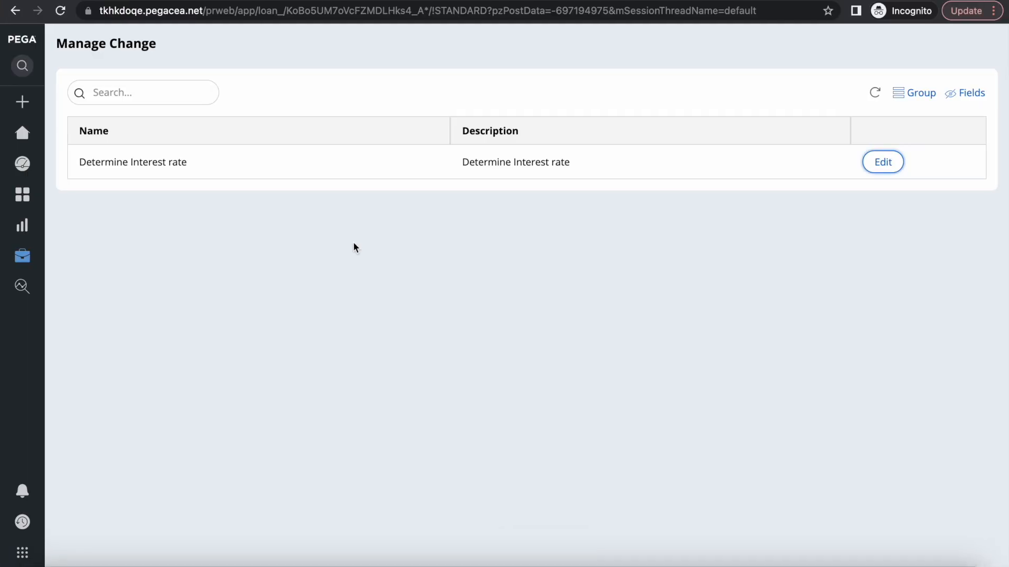
{"action": "left_click", "coordinate": [60, 11]}
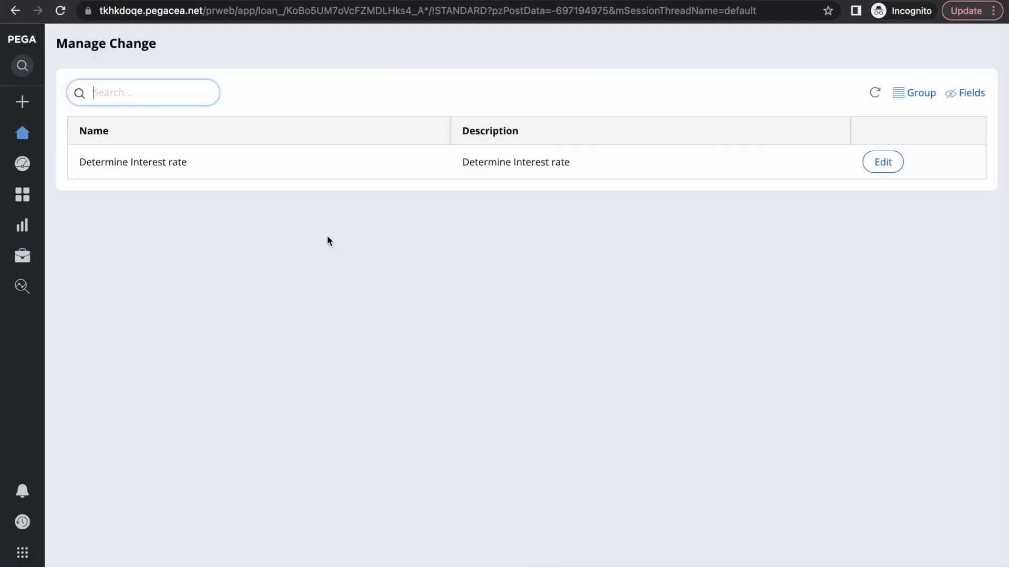
{"action": "left_click", "coordinate": [878, 162]}
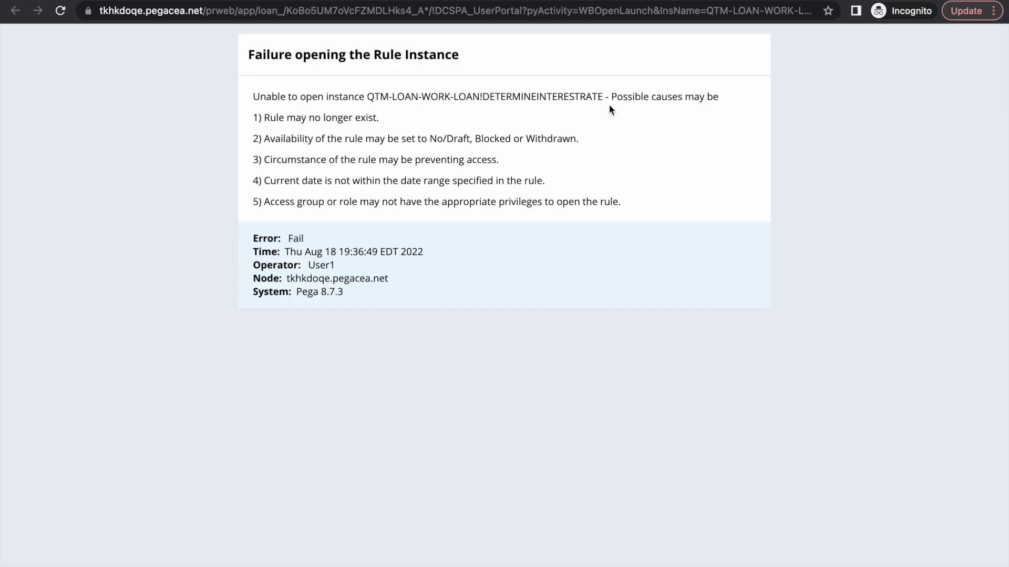
{"action": "key", "text": "F4"}
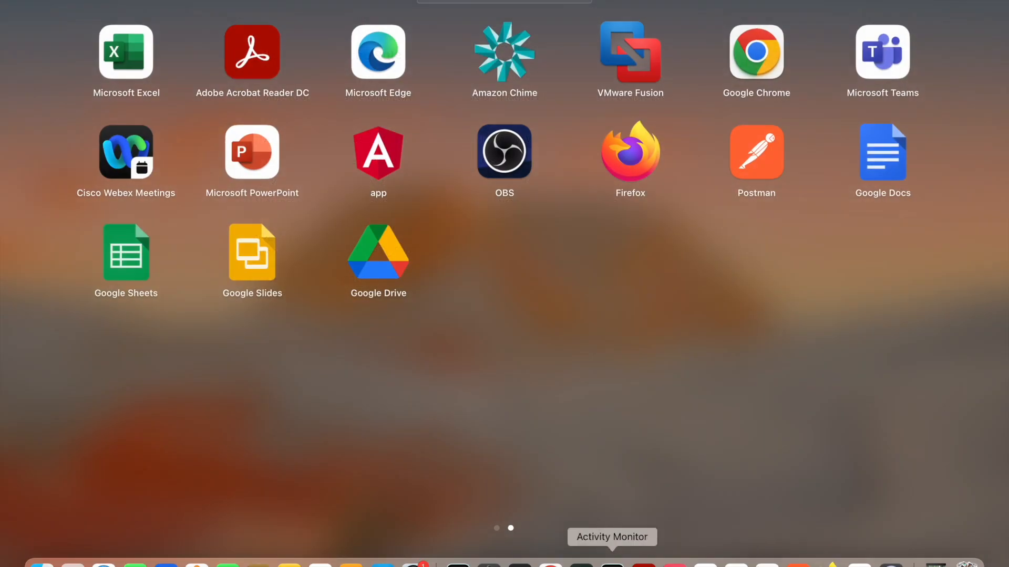
{"action": "left_click", "coordinate": [544, 561]}
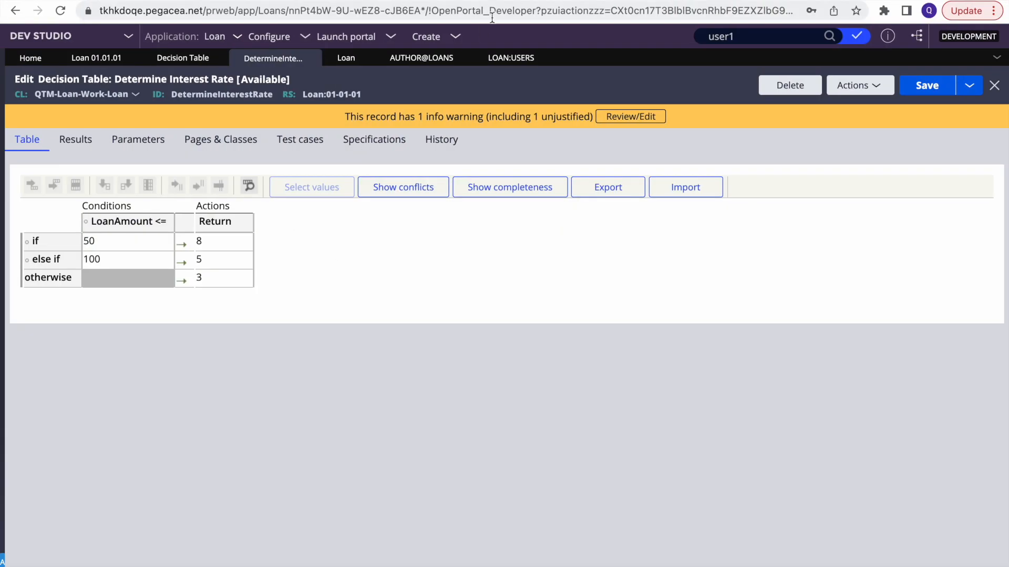
Add a Loan:SysAdm4 role row to the Loan:Users access group and save it
{"action": "left_click", "coordinate": [517, 58]}
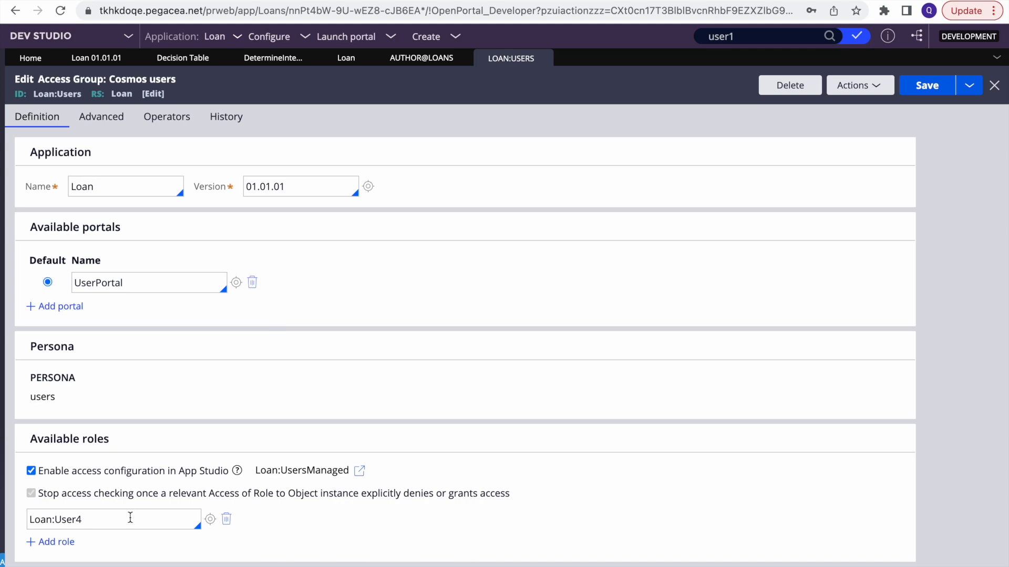
{"action": "left_click", "coordinate": [42, 542]}
{"action": "left_click", "coordinate": [88, 540]}
{"action": "type", "text": "loa"}
{"action": "key", "text": "Down"}
{"action": "key", "text": "Down"}
{"action": "key", "text": "Down"}
{"action": "key", "text": "Return"}
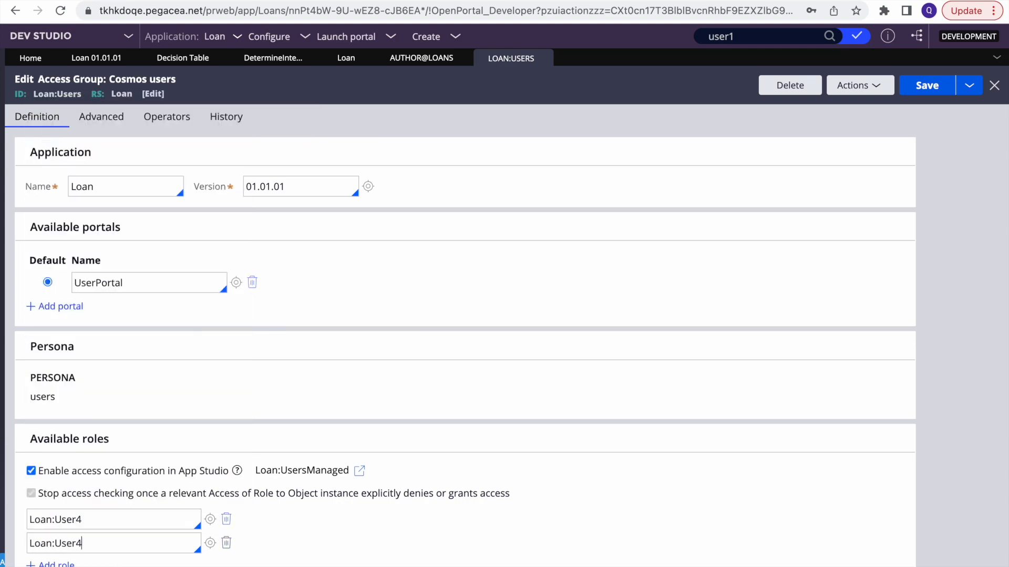
{"action": "key", "text": "Down"}
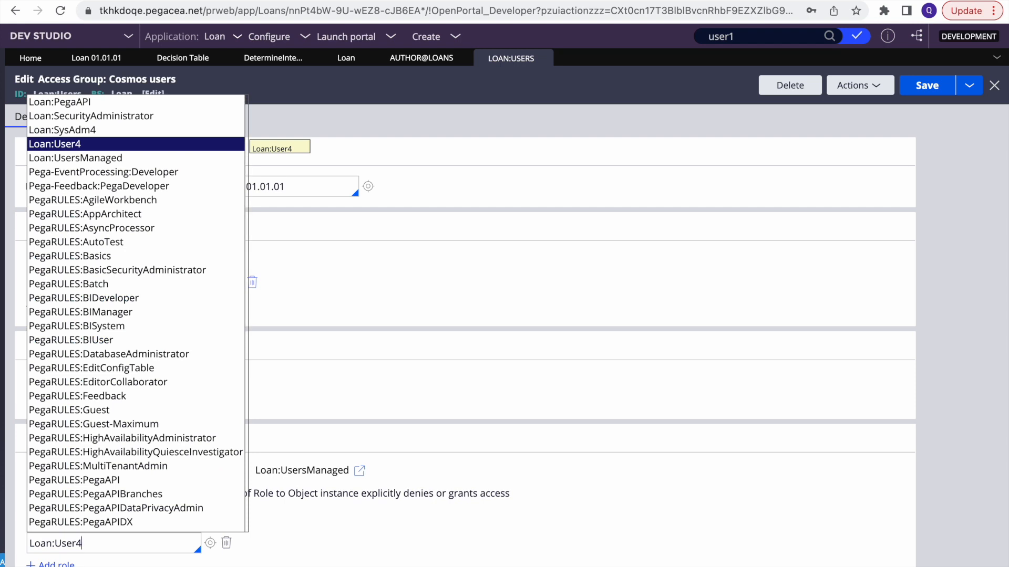
{"action": "key", "text": "Up"}
{"action": "key", "text": "Return"}
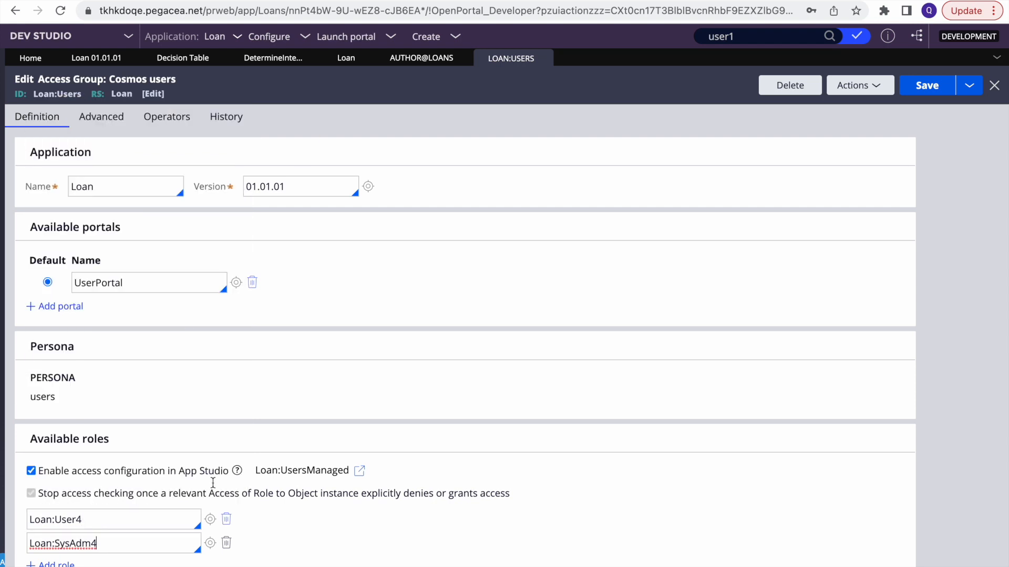
{"action": "left_click", "coordinate": [926, 85]}
{"action": "key", "text": "F4"}
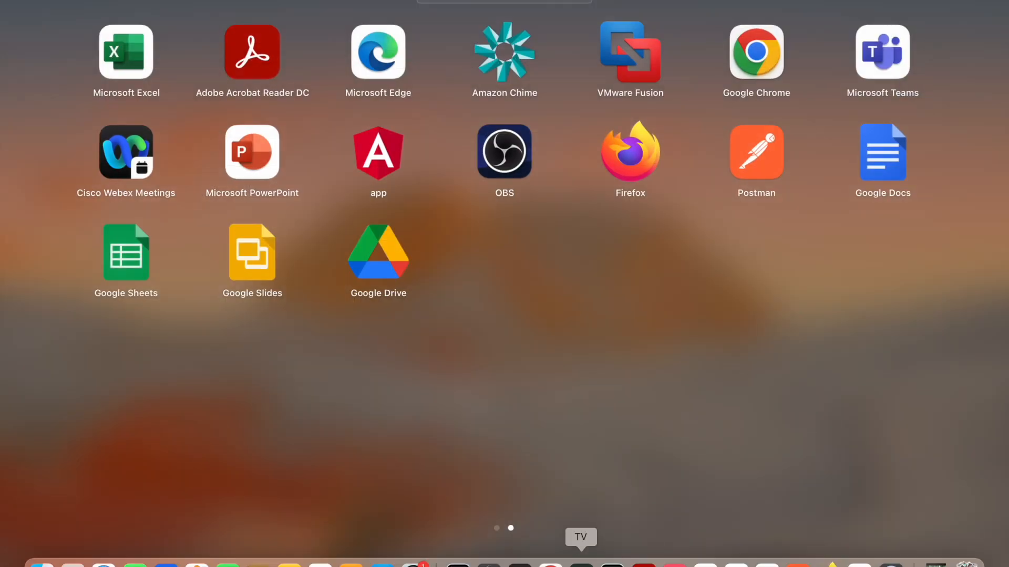
Log the portal user off and back in, then reopen Determine Interest rate for editing
{"action": "left_click", "coordinate": [528, 563]}
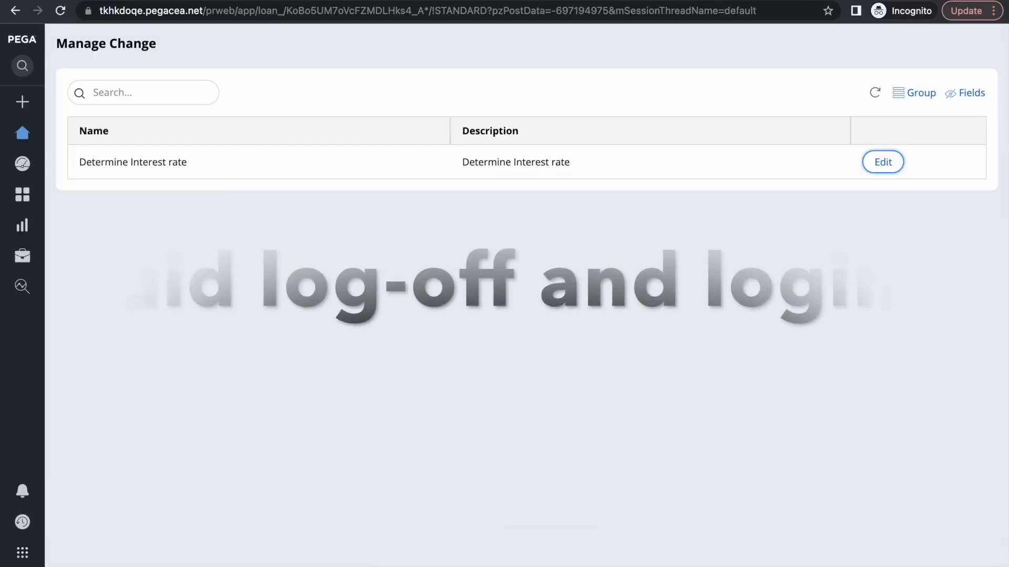
{"action": "left_click", "coordinate": [22, 517]}
{"action": "left_click", "coordinate": [65, 563]}
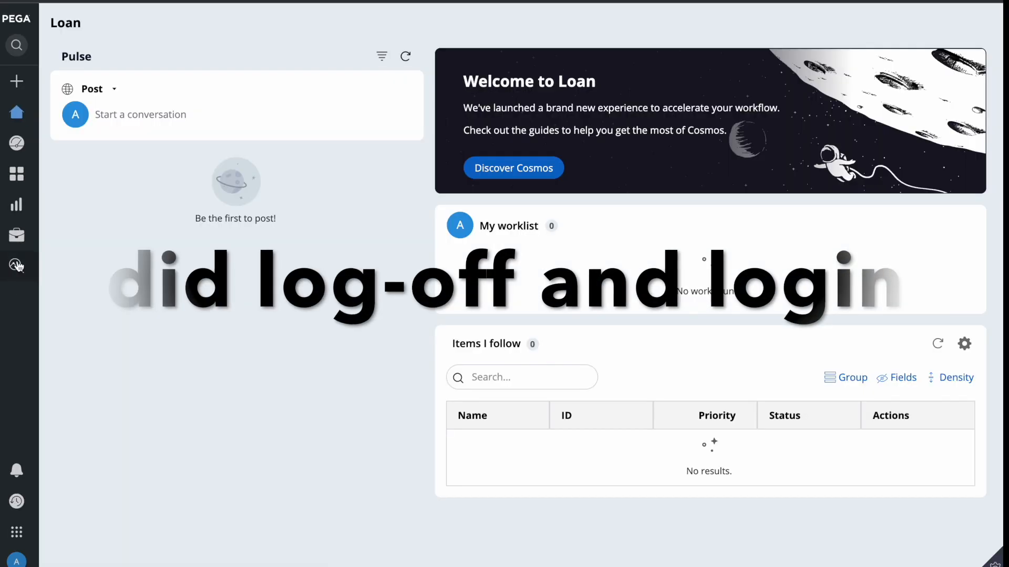
{"action": "mouse_move", "coordinate": [31, 231]}
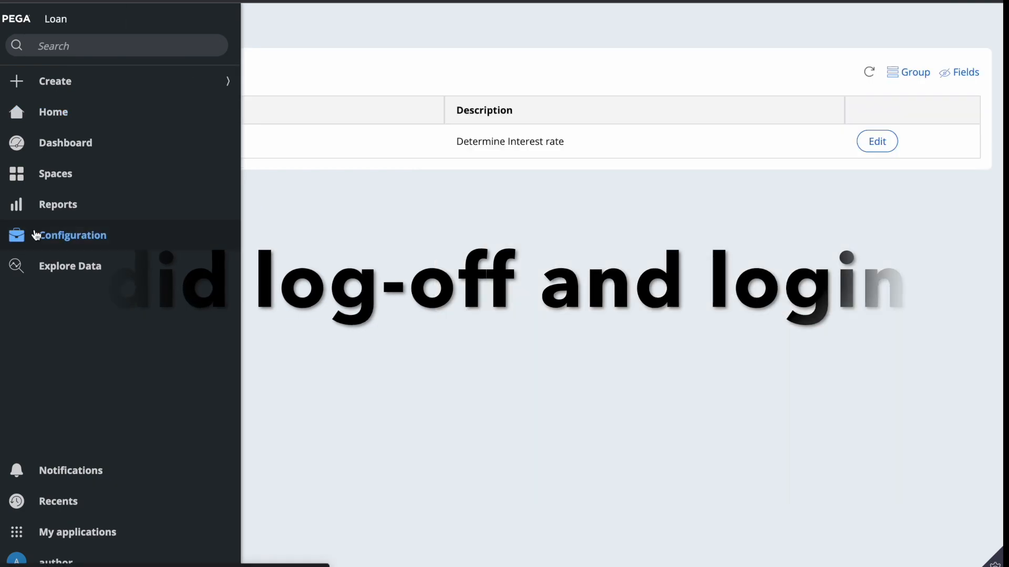
{"action": "left_click", "coordinate": [875, 143]}
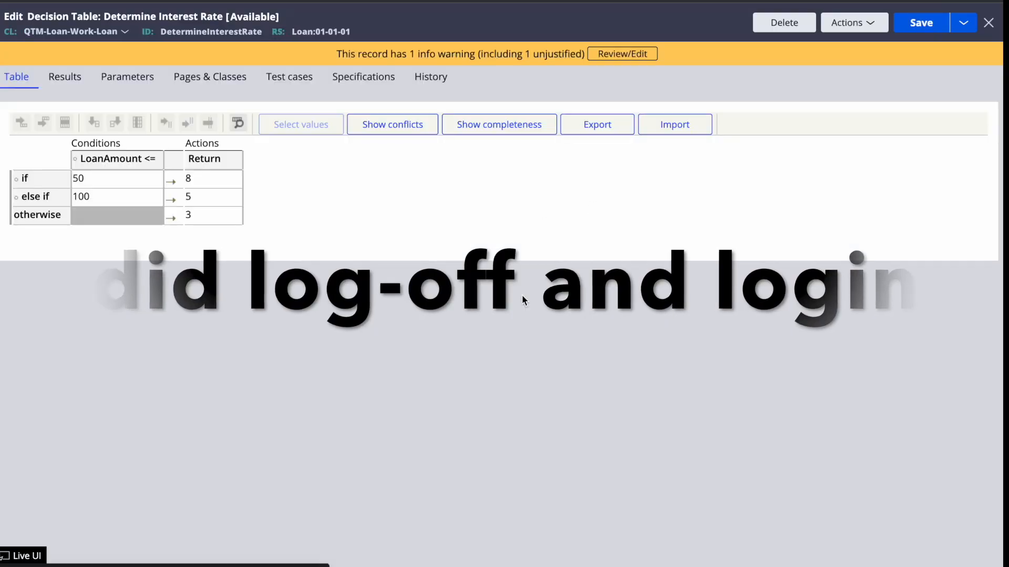
{"action": "key", "text": "F4"}
{"action": "left_click", "coordinate": [544, 556]}
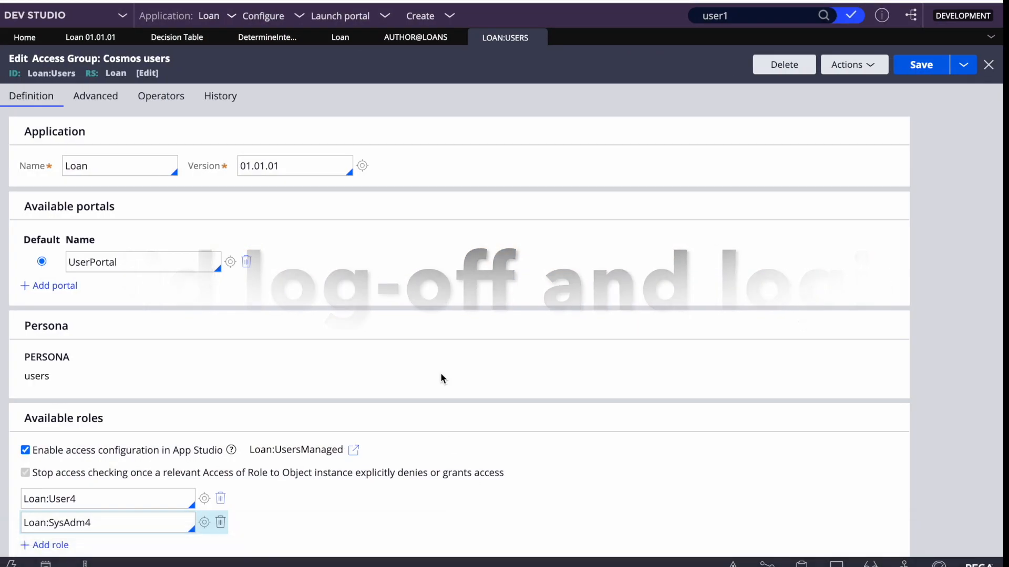
{"action": "scroll", "coordinate": [149, 439], "scroll_direction": "down", "scroll_amount": 1}
{"action": "double_click", "coordinate": [107, 512]}
{"action": "double_click", "coordinate": [108, 512]}
{"action": "left_click", "coordinate": [107, 512]}
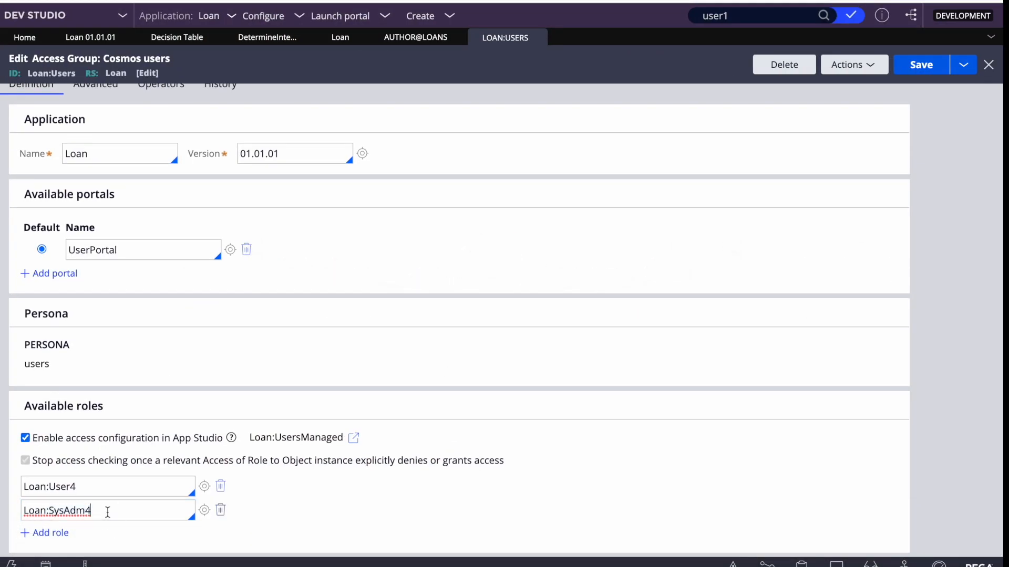
{"action": "double_click", "coordinate": [108, 513]}
{"action": "left_click", "coordinate": [108, 512]}
{"action": "double_click", "coordinate": [108, 512]}
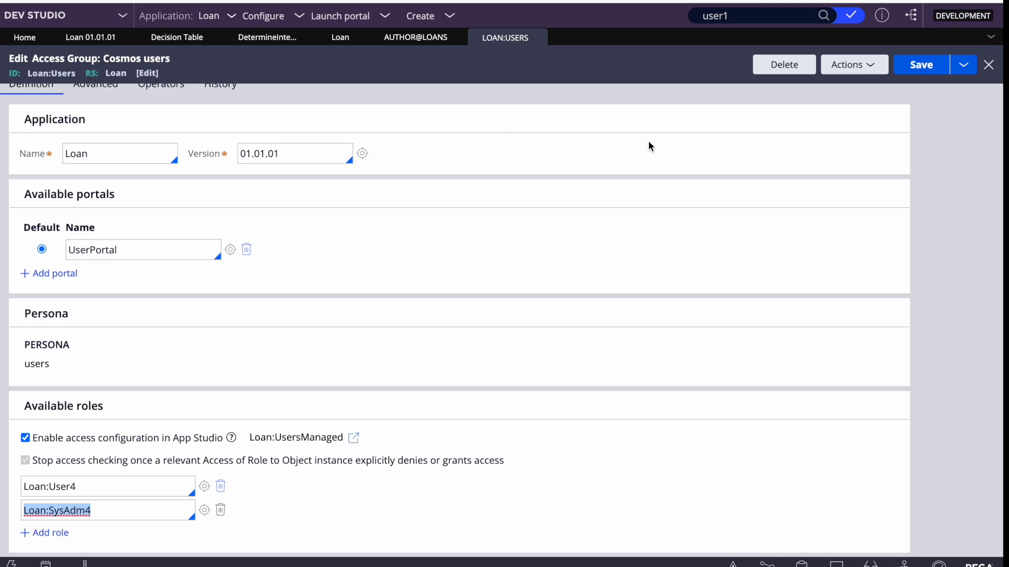
{"action": "key", "text": "F4"}
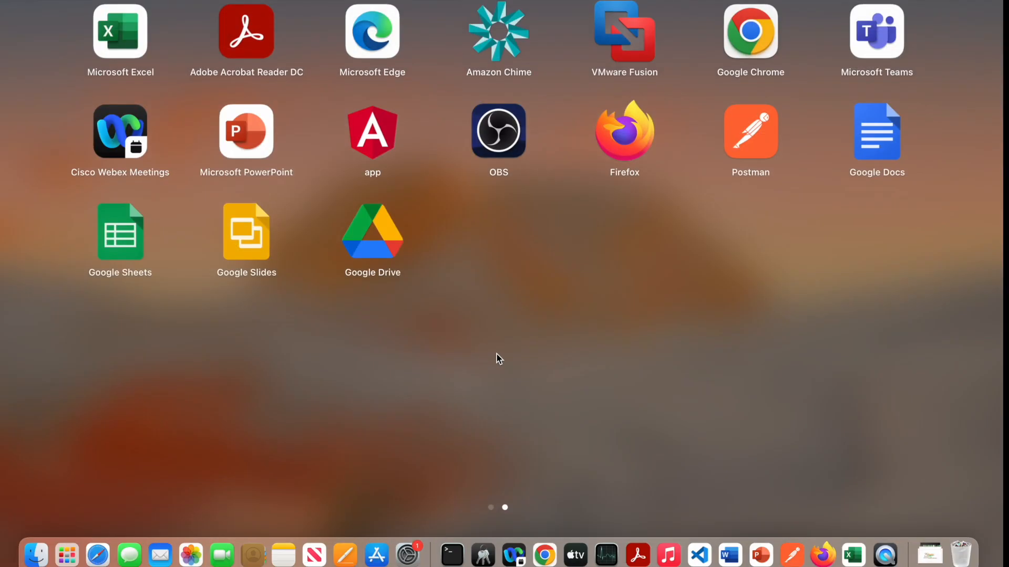
{"action": "left_click", "coordinate": [545, 555]}
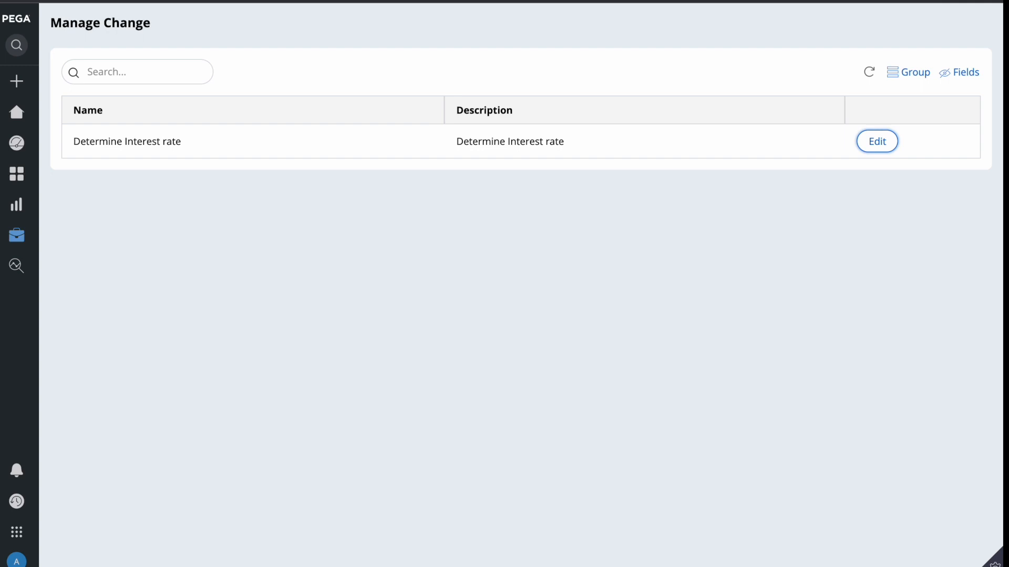
Change the Determine Interest rate returns from 8, 5, 3 to 9, 6, 4 and save
{"action": "left_click", "coordinate": [874, 143]}
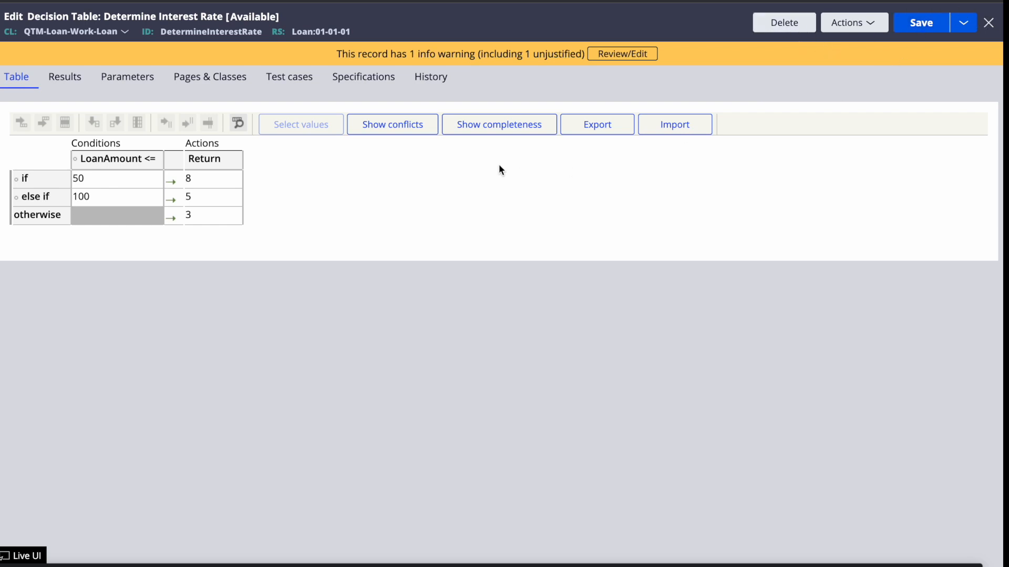
{"action": "left_click", "coordinate": [216, 173]}
{"action": "type", "text": "9"}
{"action": "left_click", "coordinate": [199, 201]}
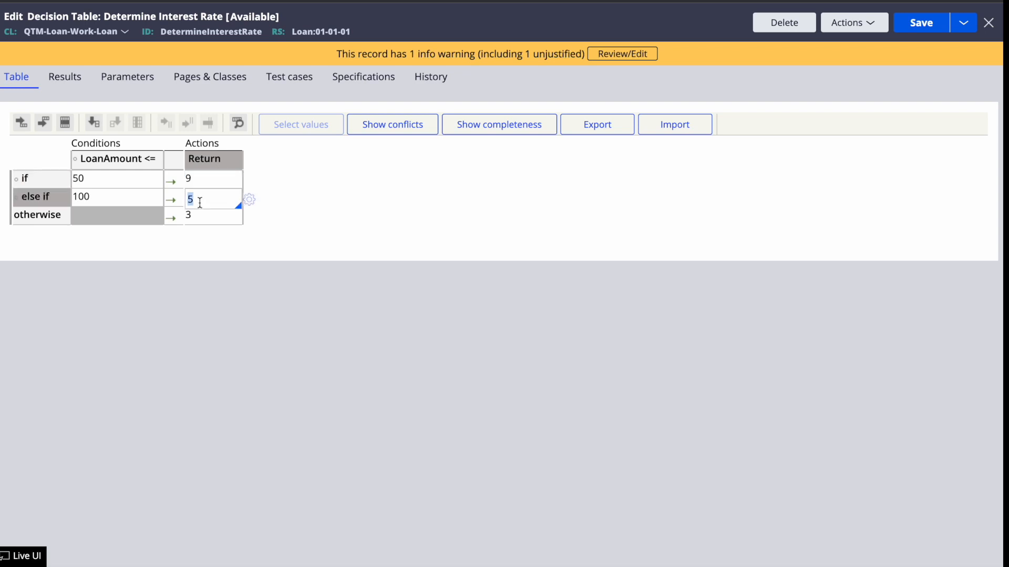
{"action": "type", "text": "6"}
{"action": "left_click", "coordinate": [205, 219]}
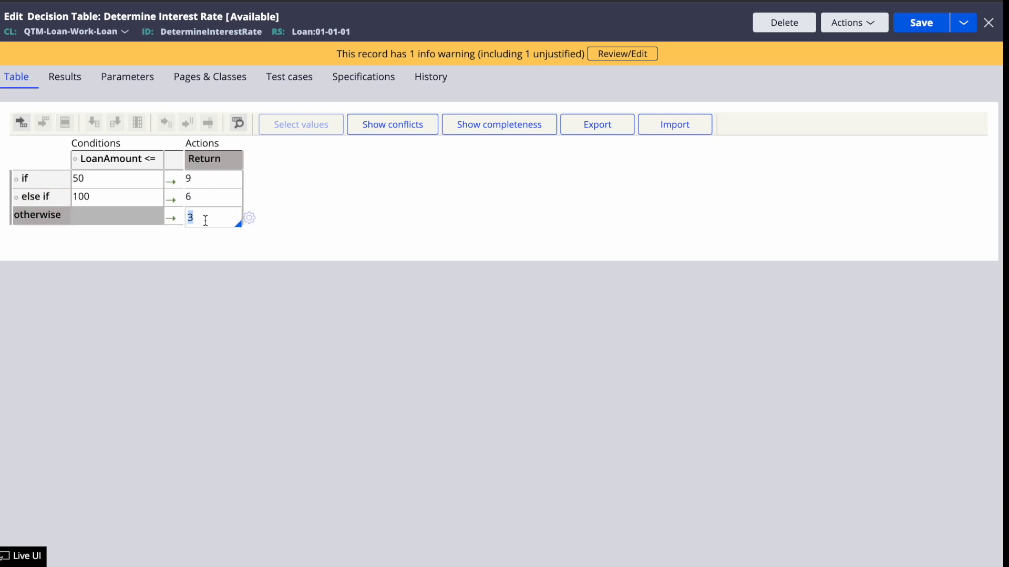
{"action": "type", "text": "4"}
{"action": "left_click", "coordinate": [727, 349]}
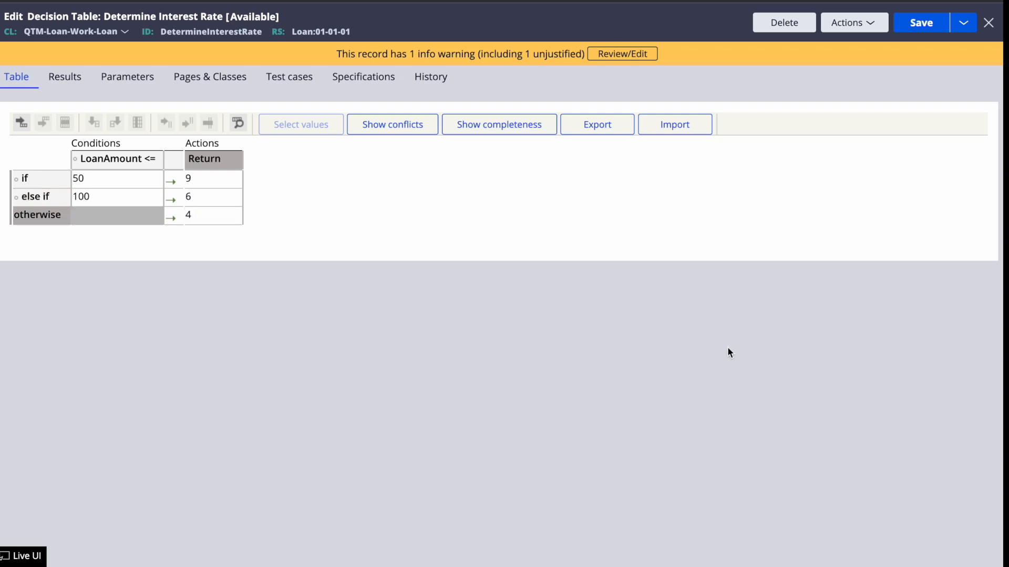
{"action": "left_click", "coordinate": [927, 24]}
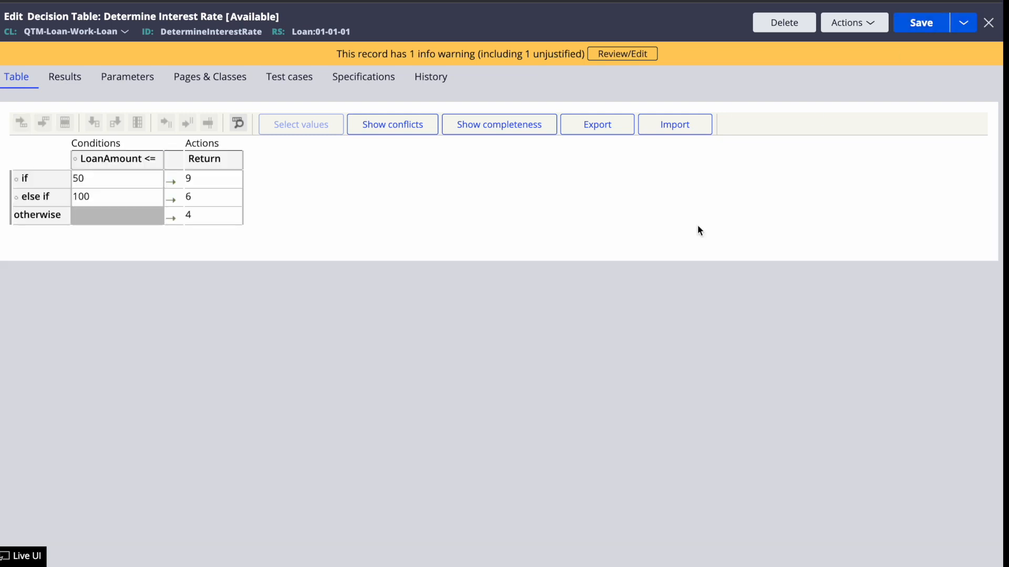
{"action": "key", "text": "F4"}
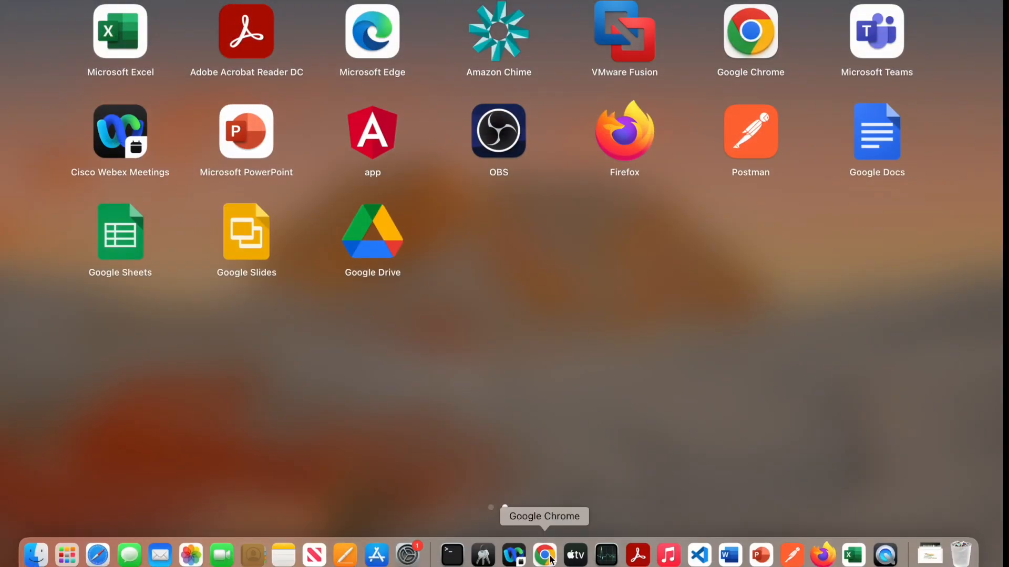
Refresh the Determine Interest Rate decision table in Dev Studio to load the portal edits
{"action": "left_click", "coordinate": [545, 556]}
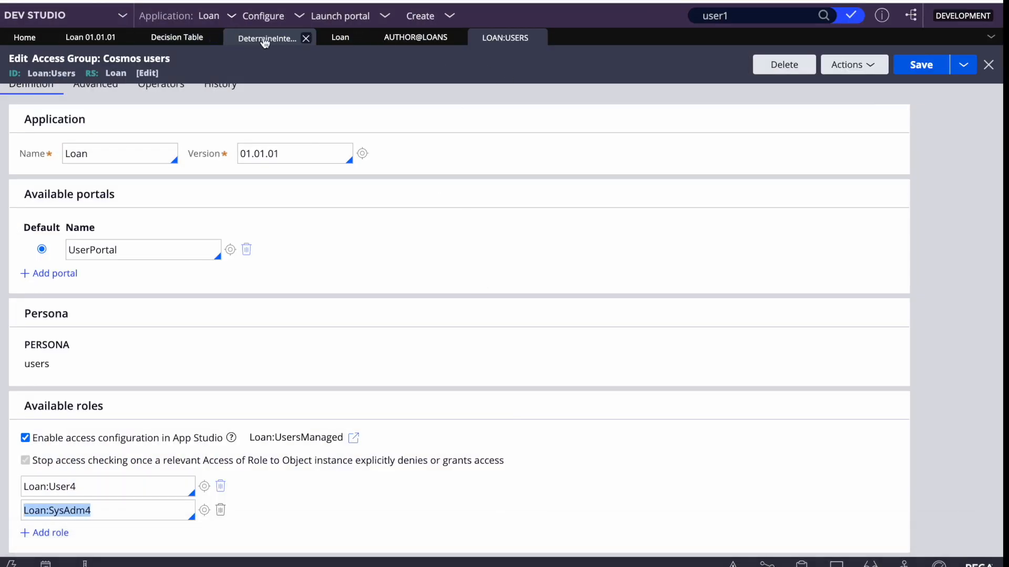
{"action": "left_click", "coordinate": [267, 38]}
{"action": "left_click", "coordinate": [852, 64]}
{"action": "left_click", "coordinate": [796, 103]}
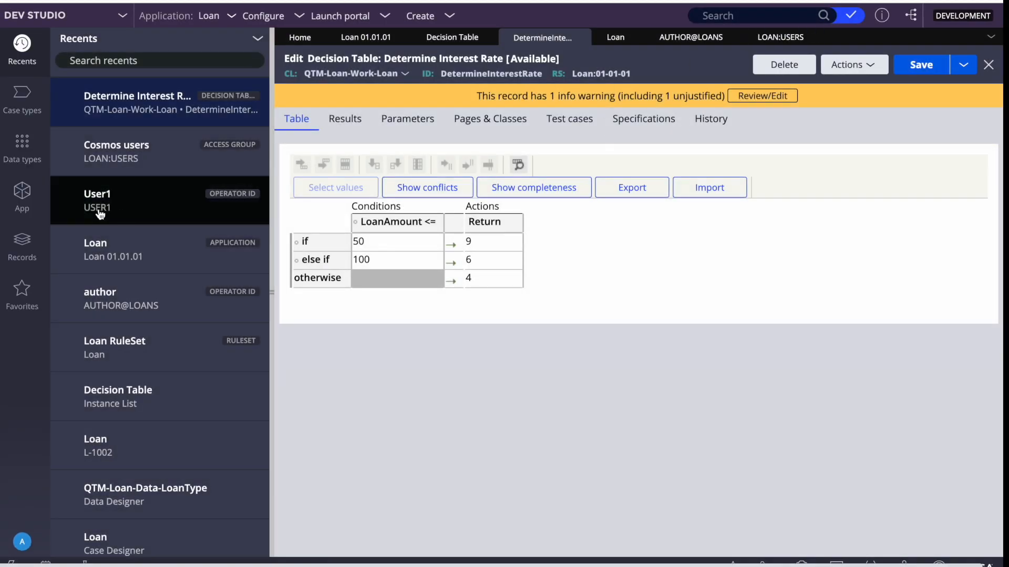
Open the Records tab of the Loan Type data type
{"action": "left_click", "coordinate": [22, 144]}
{"action": "left_click", "coordinate": [84, 89]}
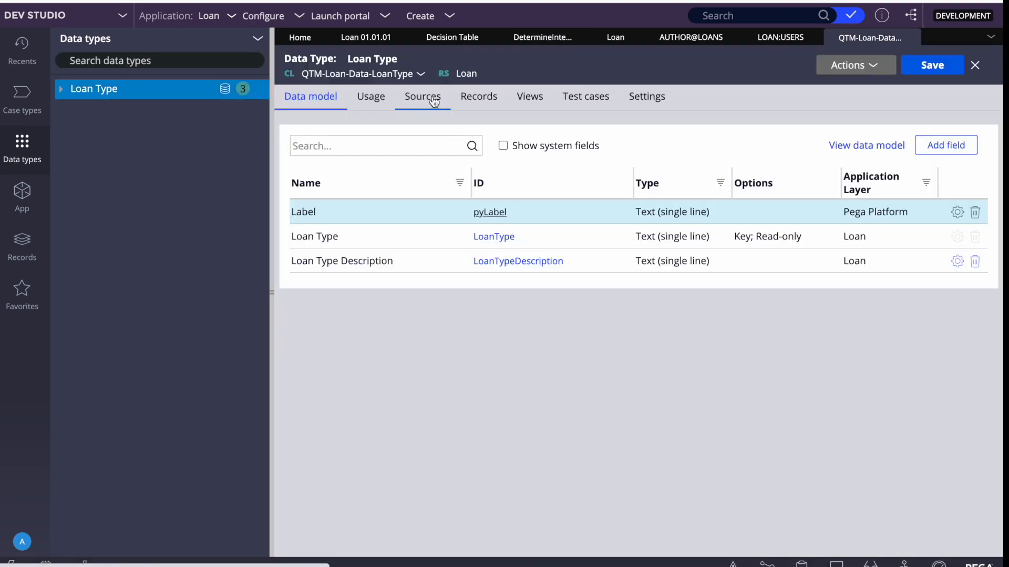
{"action": "left_click", "coordinate": [495, 97]}
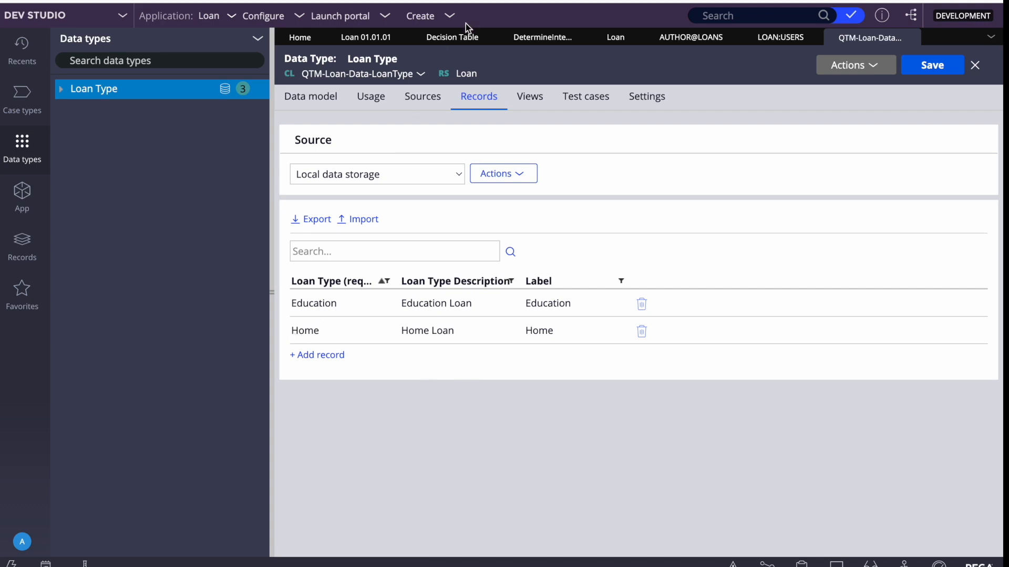
Launch the User Portal and start a new Loan to confirm Loan Type lists only Education and Home
{"action": "left_click", "coordinate": [341, 16]}
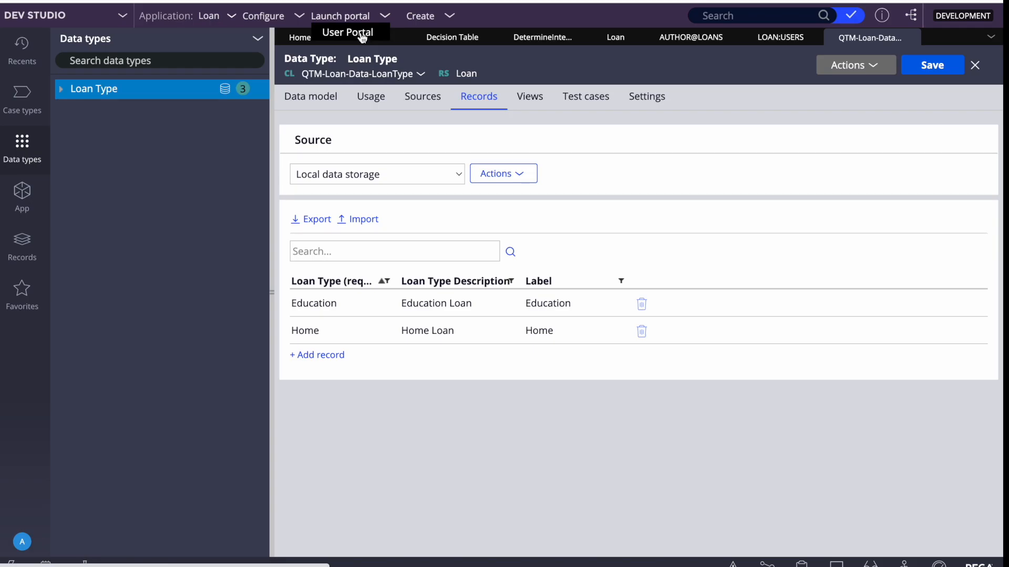
{"action": "left_click", "coordinate": [362, 33]}
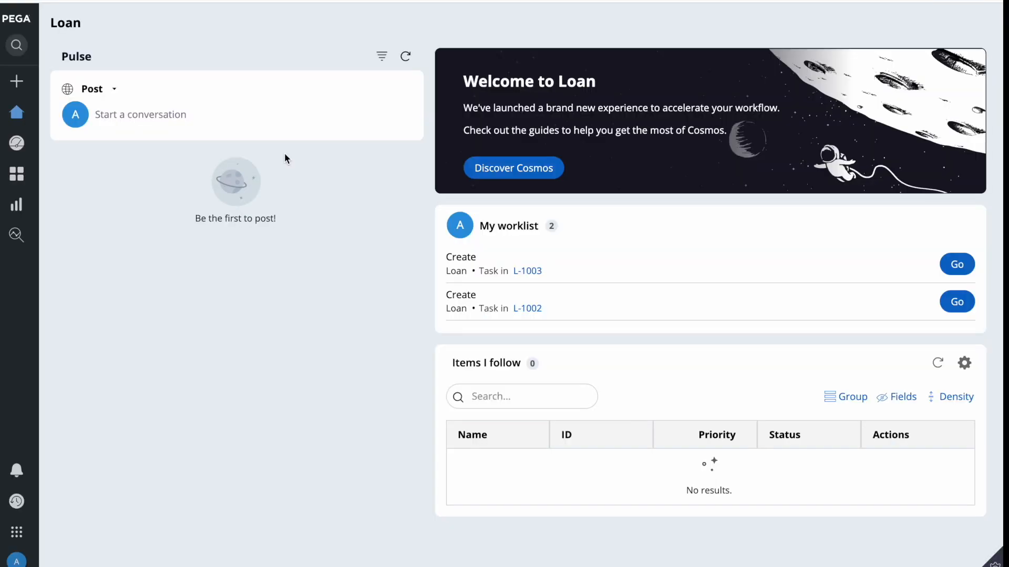
{"action": "left_click", "coordinate": [17, 81]}
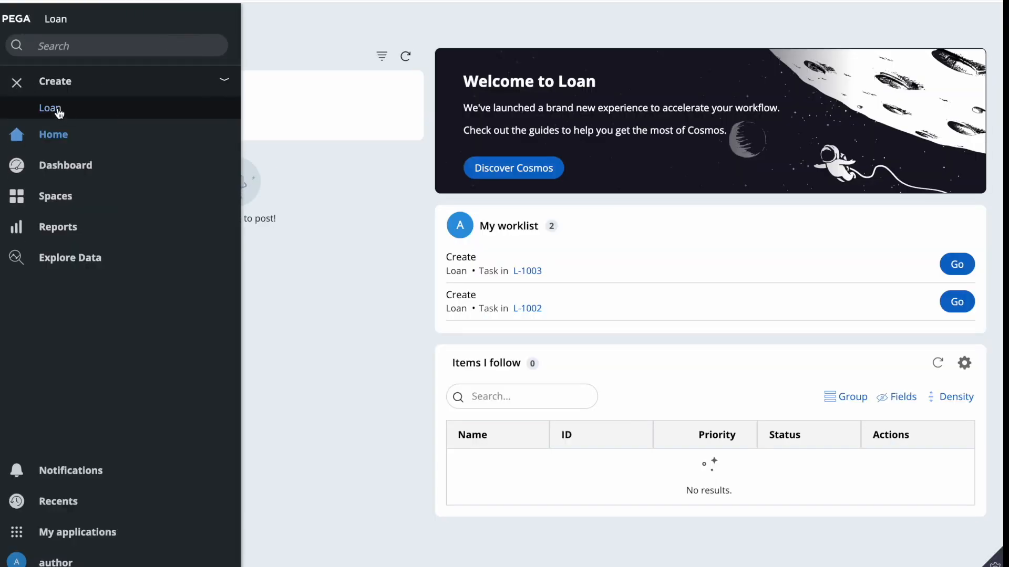
{"action": "left_click", "coordinate": [58, 108]}
{"action": "left_click", "coordinate": [336, 251]}
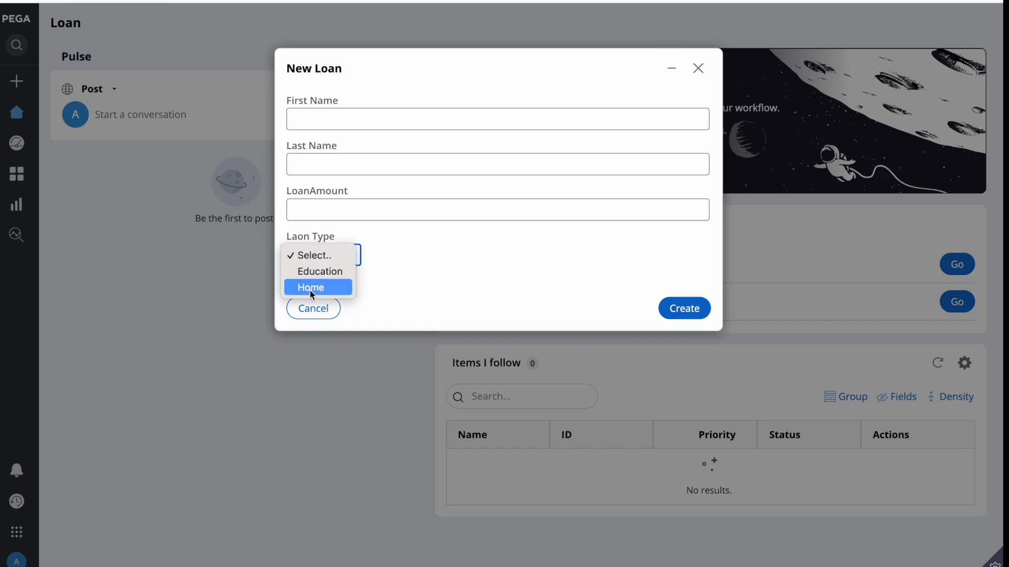
{"action": "left_click", "coordinate": [440, 251]}
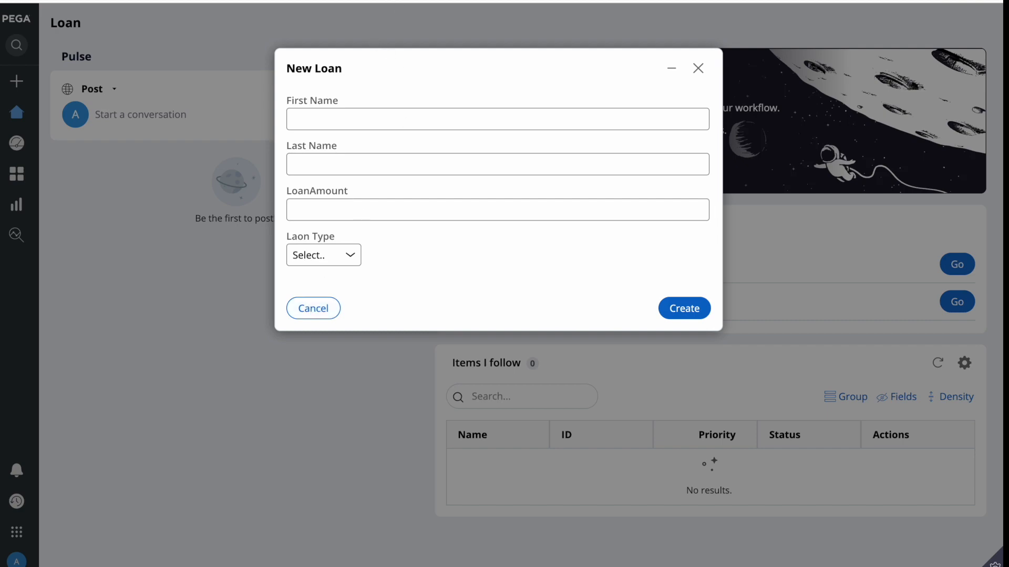
{"action": "left_click", "coordinate": [391, 0]}
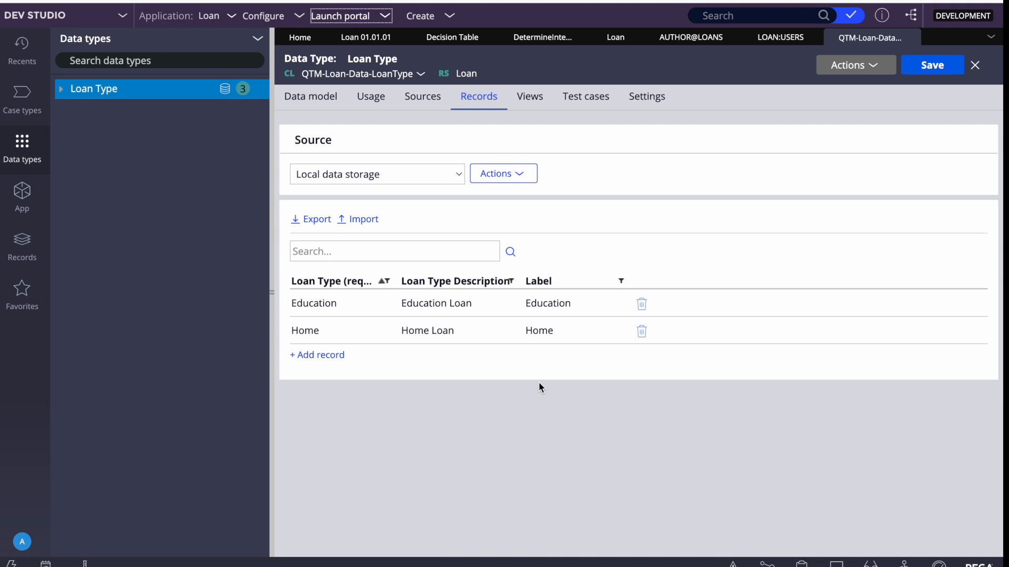
Delegate the Loan Type data to Loan:Users, titled 'Loan Type' with description 'Update Loan Type'
{"action": "left_click", "coordinate": [850, 65]}
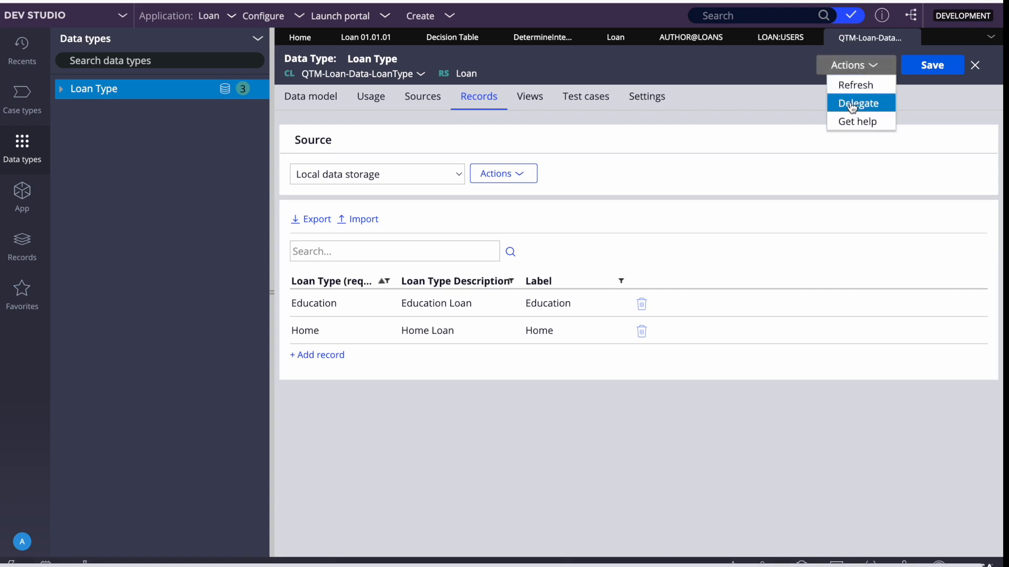
{"action": "left_click", "coordinate": [850, 103]}
{"action": "left_click", "coordinate": [711, 221]}
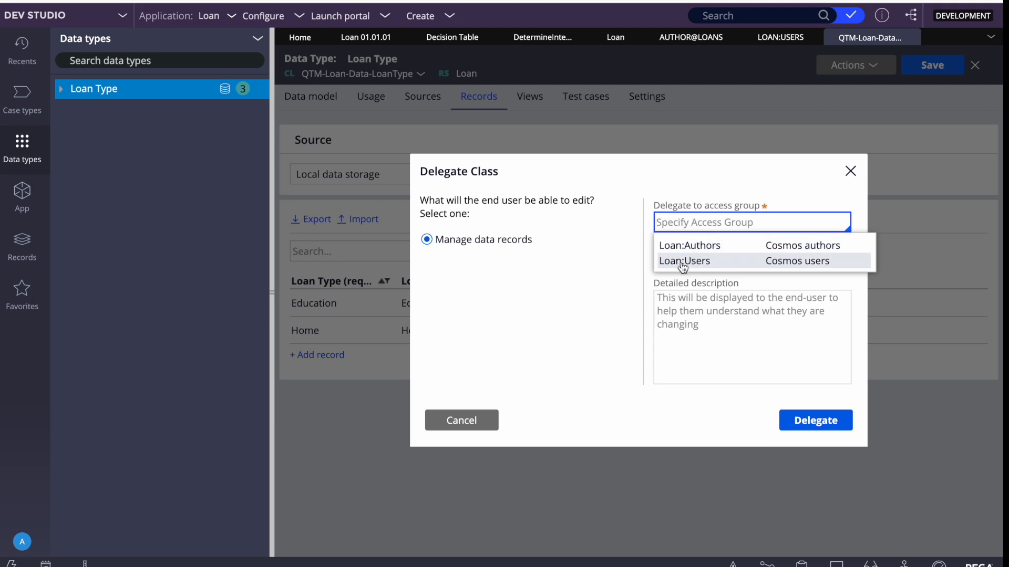
{"action": "left_click", "coordinate": [682, 262]}
{"action": "left_click", "coordinate": [687, 260]}
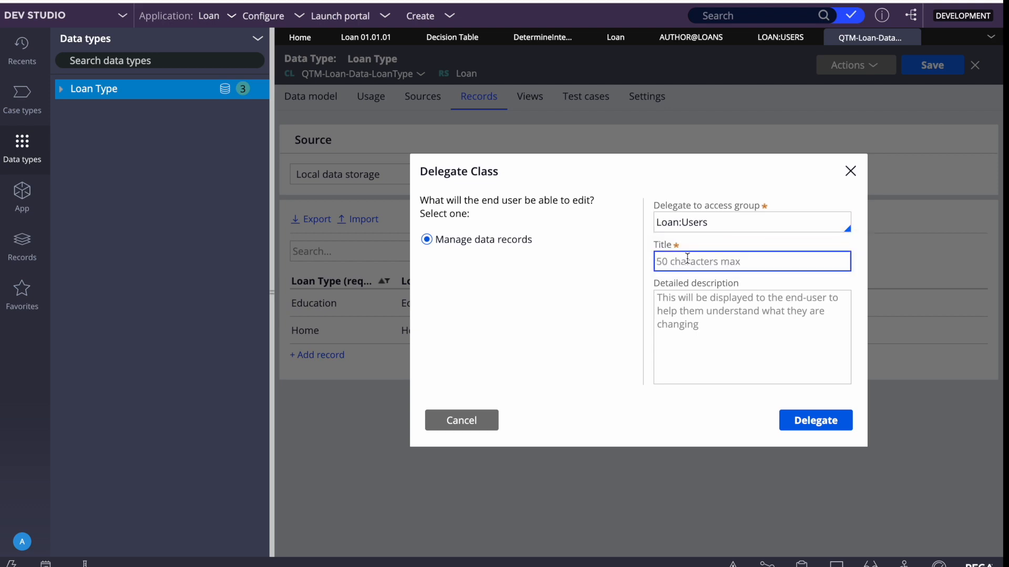
{"action": "type", "text": "Loan Type"}
{"action": "key", "text": "Tab"}
{"action": "type", "text": "Update L"}
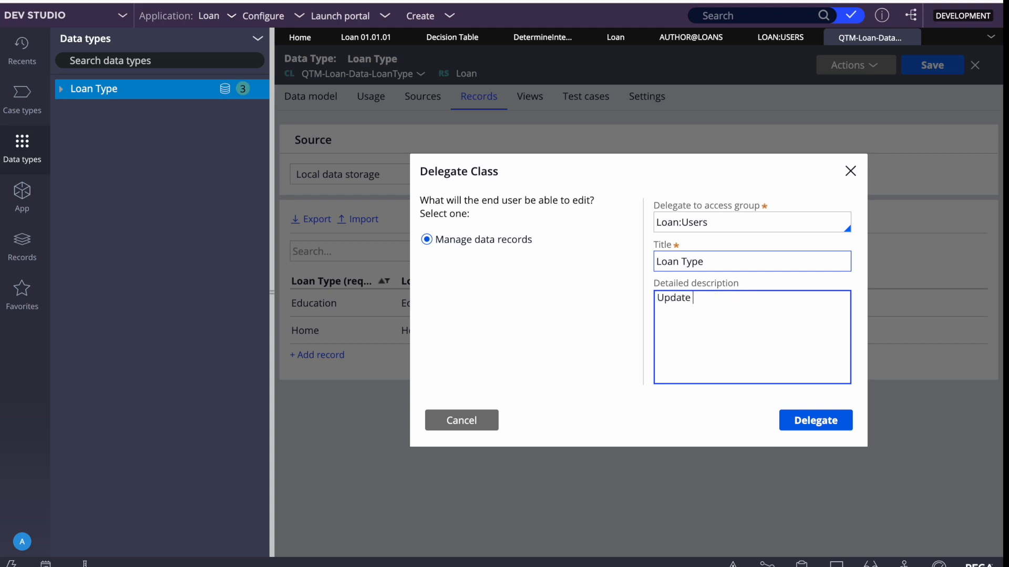
{"action": "type", "text": "oan RType"}
{"action": "key", "text": "BackSpace"}
{"action": "key", "text": "BackSpace"}
{"action": "key", "text": "BackSpace"}
{"action": "key", "text": "BackSpace"}
{"action": "key", "text": "BackSpace"}
{"action": "type", "text": "Type"}
{"action": "left_click", "coordinate": [825, 435]}
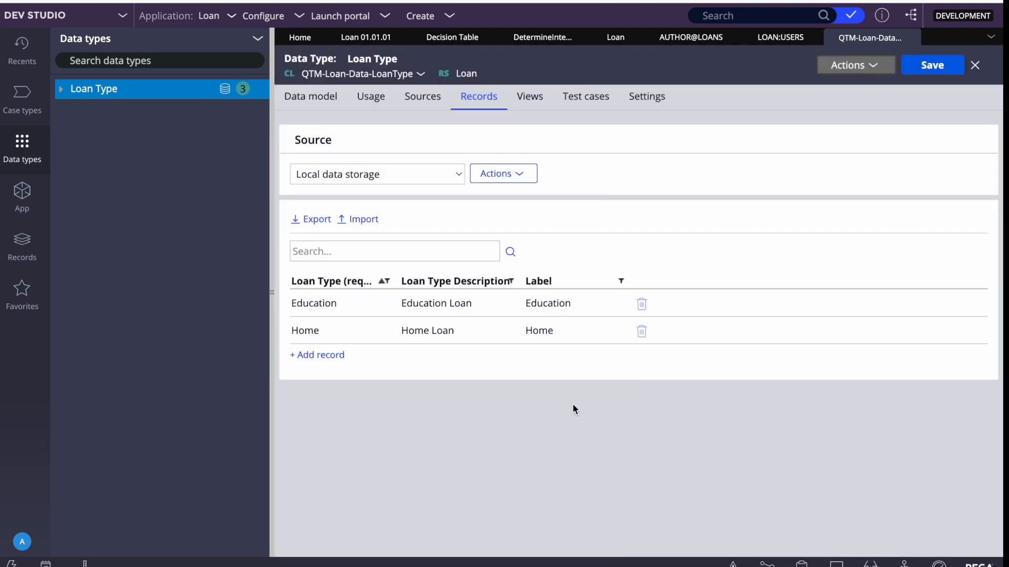
{"action": "key", "text": "F4"}
Refresh the portal's delegated rules and open the Loan Type records for editing
{"action": "left_click", "coordinate": [545, 555]}
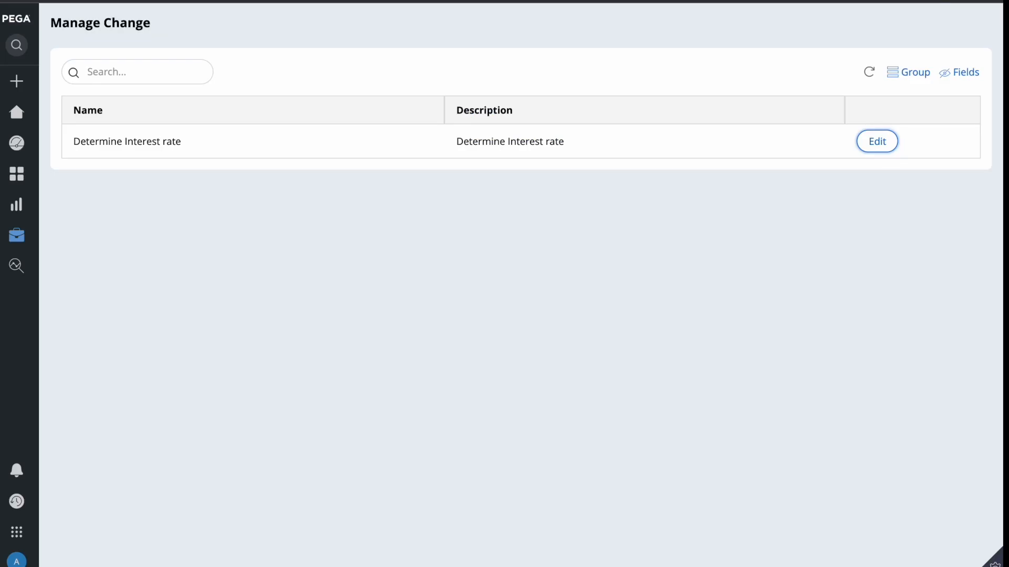
{"action": "left_click", "coordinate": [869, 72]}
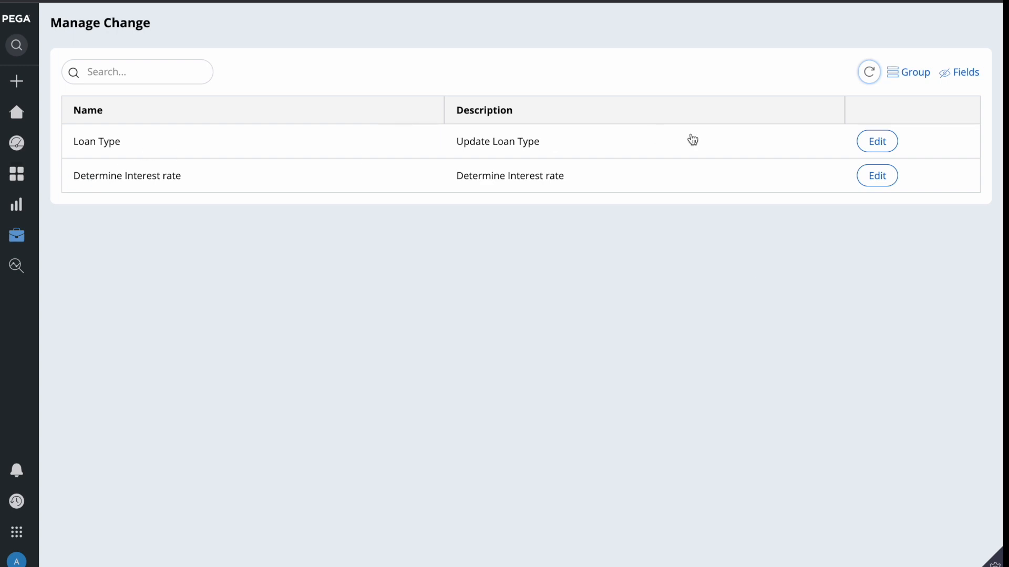
{"action": "left_click", "coordinate": [864, 137]}
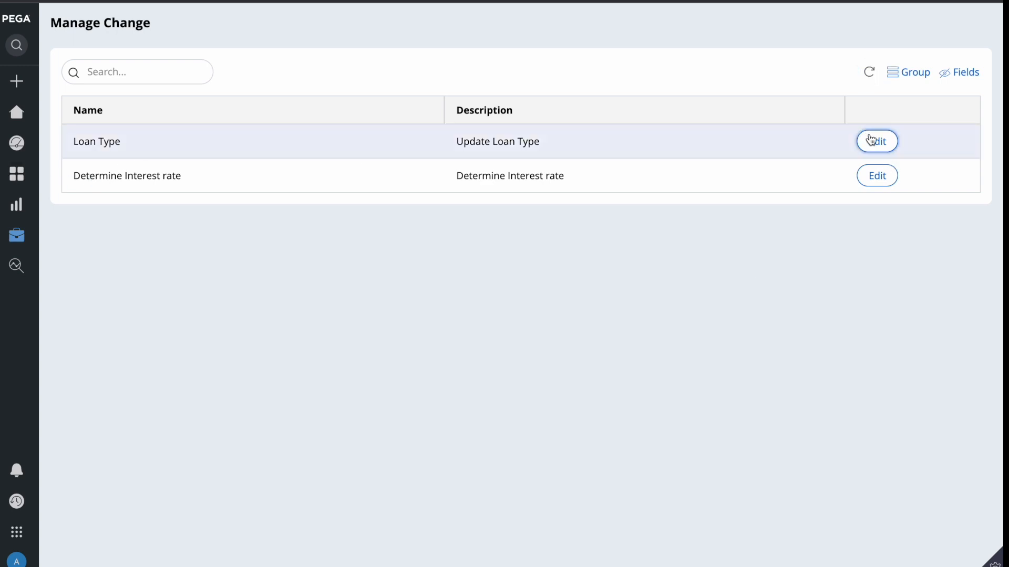
{"action": "left_click", "coordinate": [868, 134]}
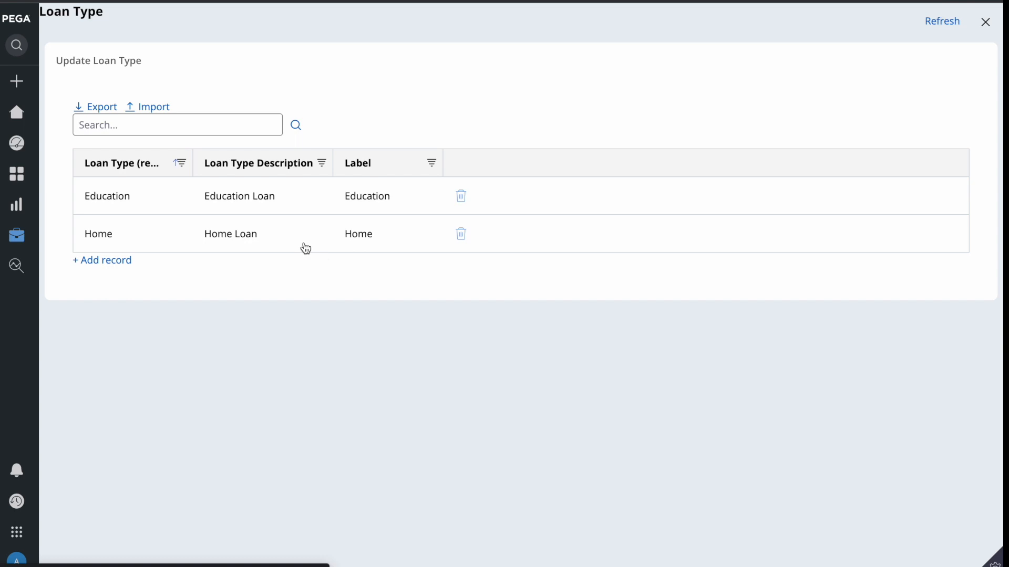
Add a Loan Type record 'Vechile' with description 'Vechile Loan'
{"action": "left_click", "coordinate": [104, 261]}
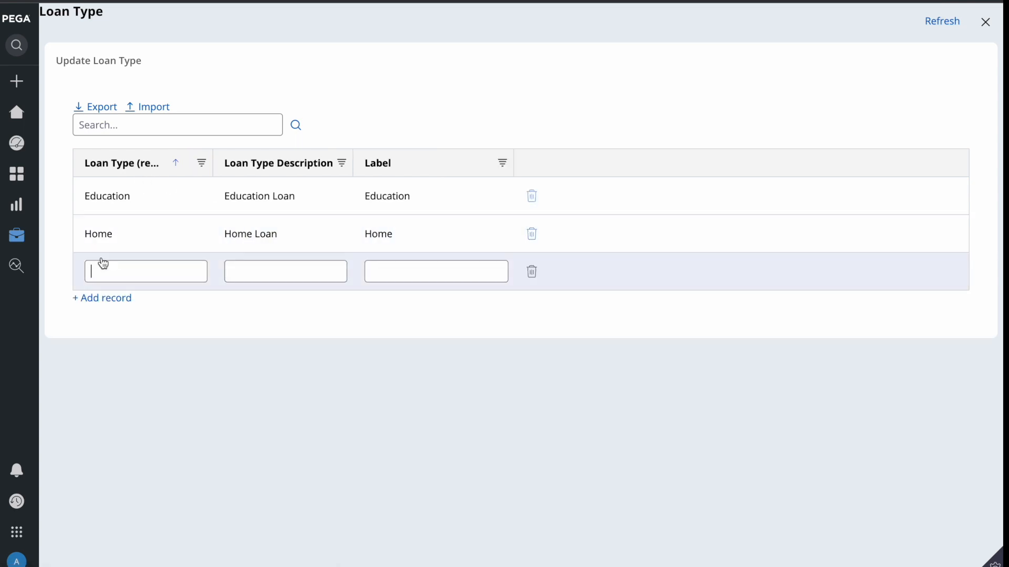
{"action": "type", "text": "Vechile"}
{"action": "double_click", "coordinate": [109, 272]}
{"action": "key", "text": "ctrl+c"}
{"action": "left_click", "coordinate": [260, 274]}
{"action": "key", "text": "ctrl+v"}
{"action": "type", "text": "loAN"}
{"action": "key", "text": "BackSpace"}
{"action": "key", "text": "BackSpace"}
{"action": "key", "text": "BackSpace"}
{"action": "key", "text": "BackSpace"}
{"action": "type", "text": "Loan"}
{"action": "left_click", "coordinate": [522, 410]}
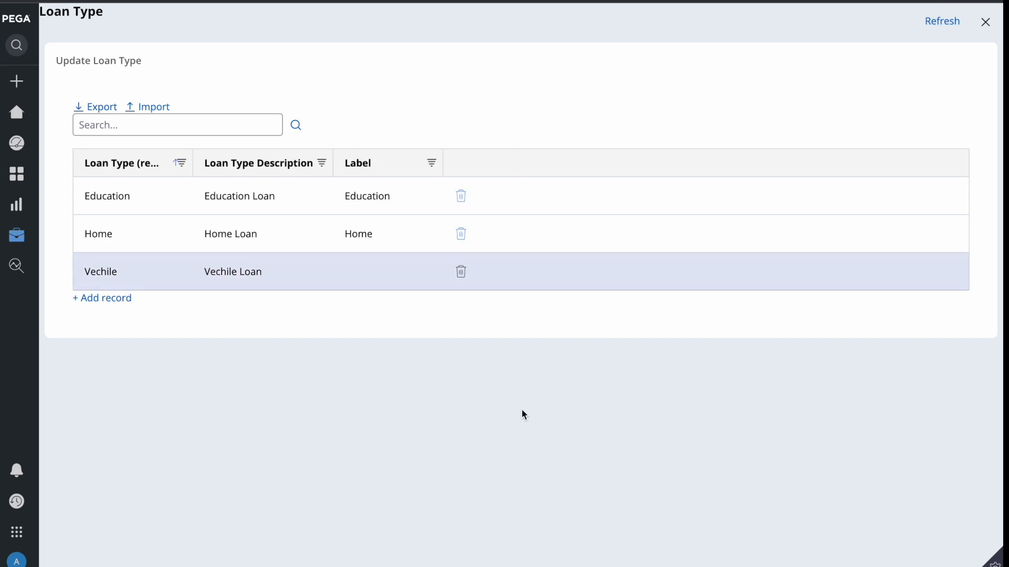
Reload and reopen the Loan Type records to confirm the Vechile entry is saved
{"action": "left_click", "coordinate": [933, 21]}
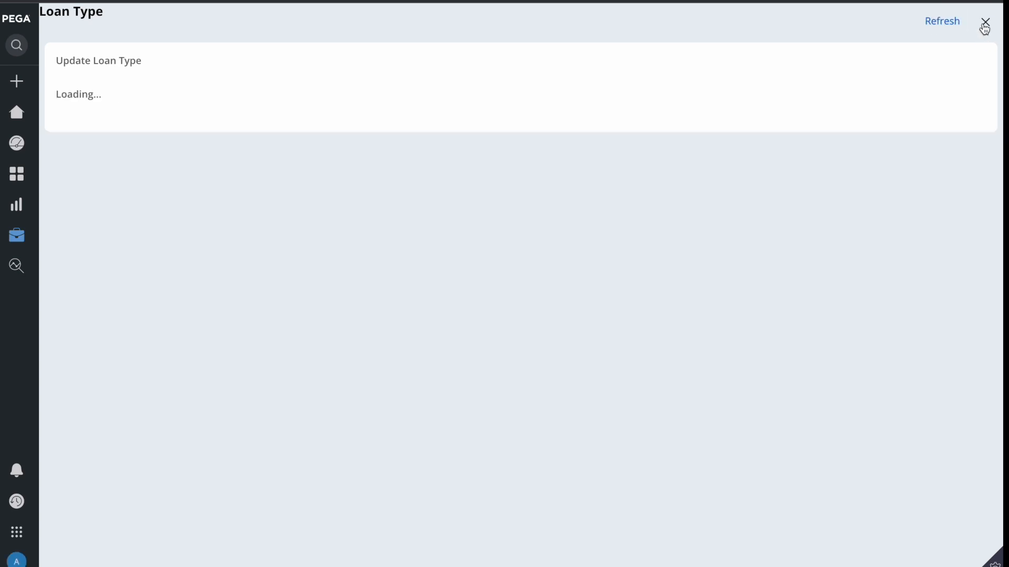
{"action": "left_click", "coordinate": [985, 24]}
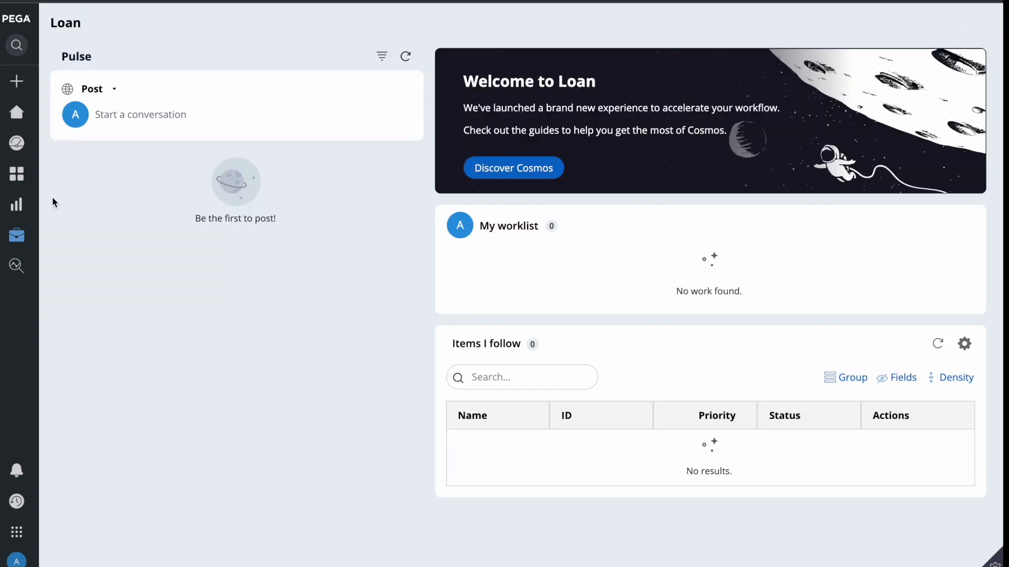
{"action": "left_click", "coordinate": [42, 238]}
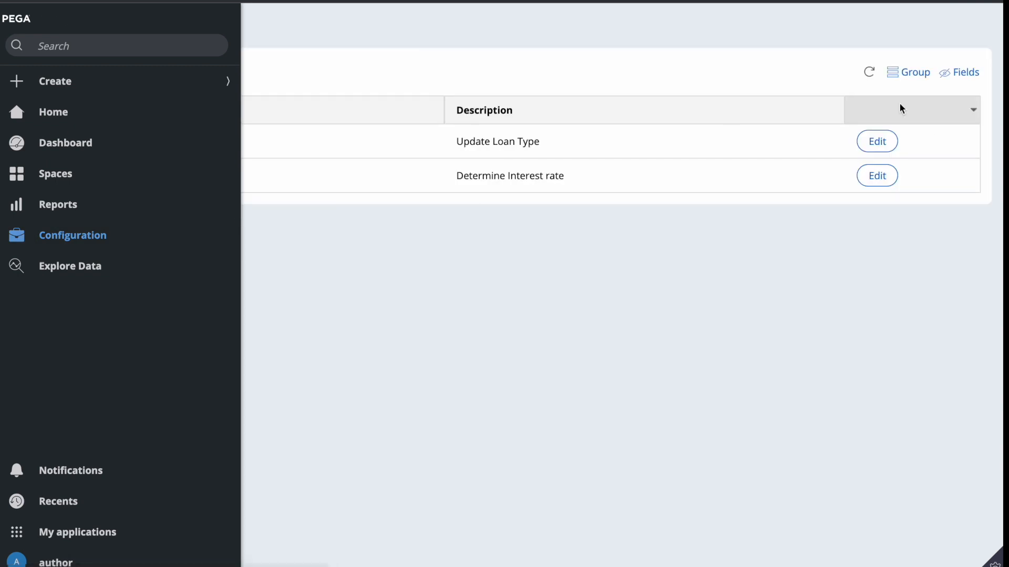
{"action": "left_click", "coordinate": [864, 142]}
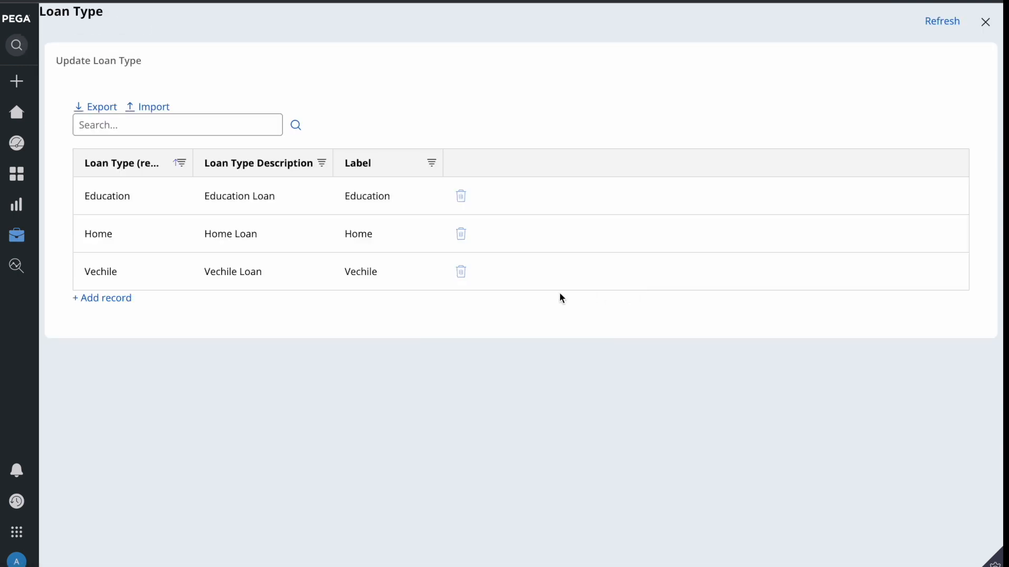
Refresh the Loan Type data type in Dev Studio so Vechile appears with Education and Home
{"action": "key", "text": "F4"}
{"action": "left_click", "coordinate": [547, 557]}
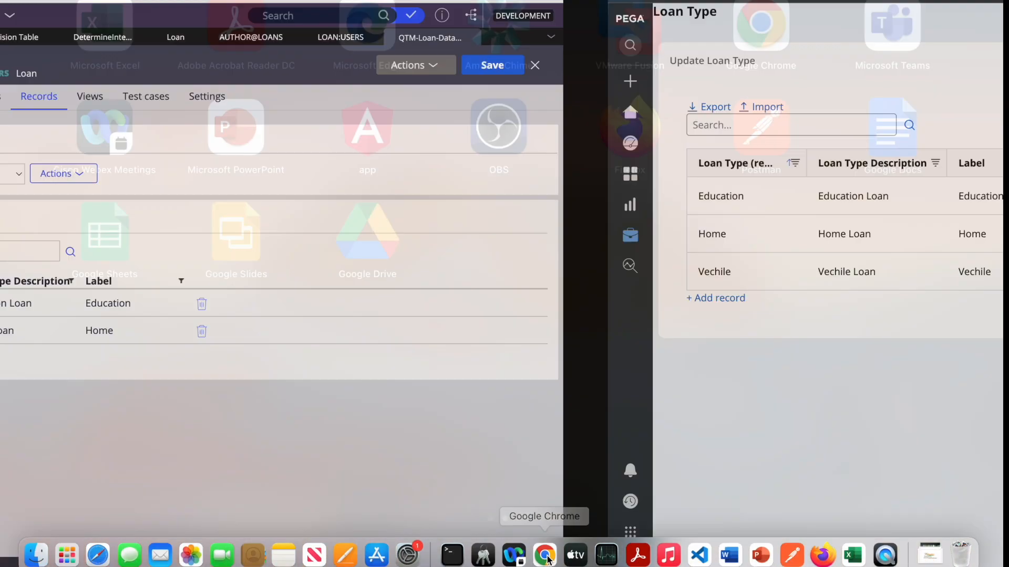
{"action": "left_click", "coordinate": [856, 69]}
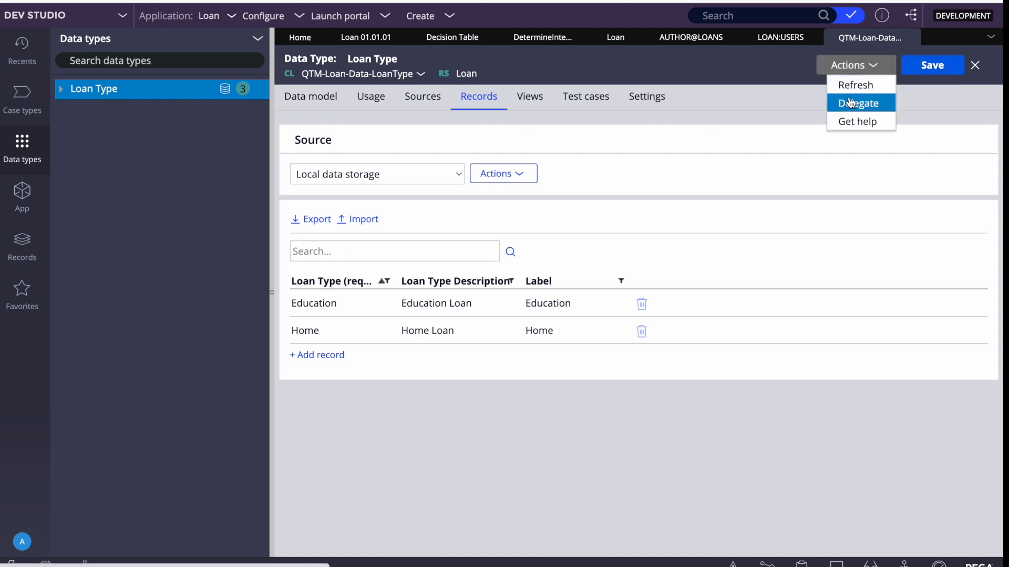
{"action": "left_click", "coordinate": [853, 83]}
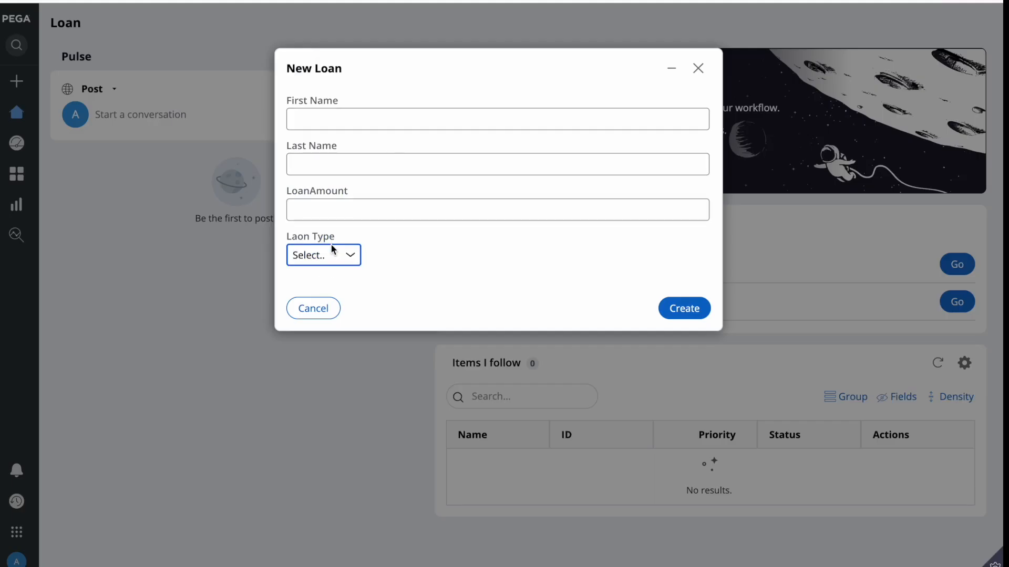
Check the open loan's Loan Type choices, then cancel and delete that unsubmitted loan
{"action": "left_click", "coordinate": [325, 257]}
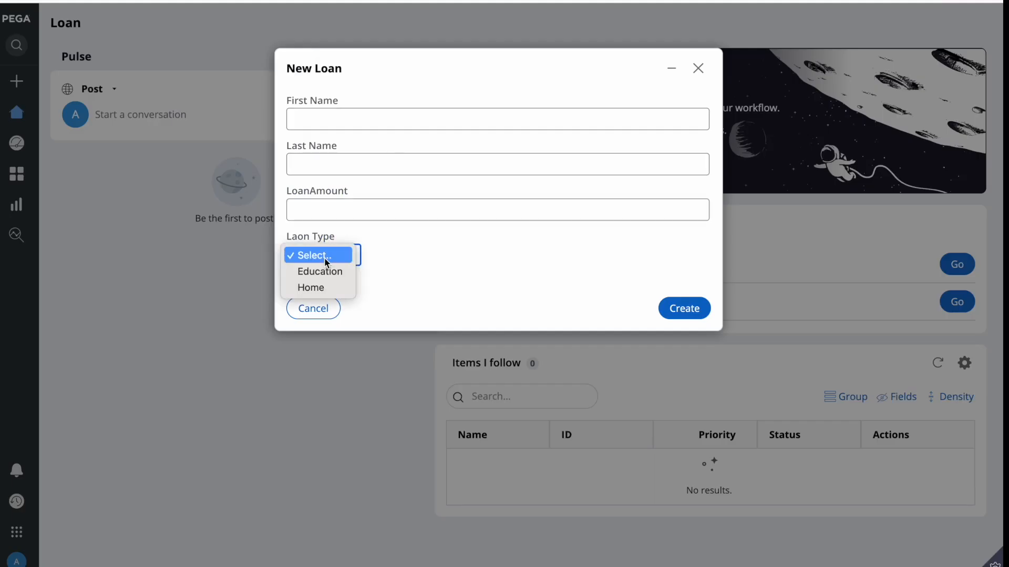
{"action": "left_click", "coordinate": [452, 267]}
{"action": "left_click", "coordinate": [322, 318]}
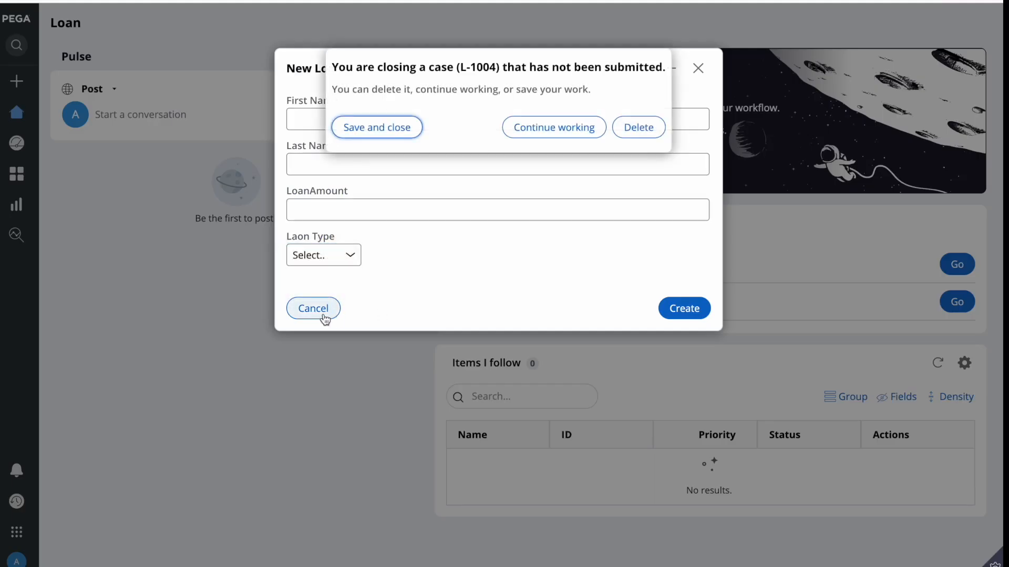
{"action": "left_click", "coordinate": [631, 131]}
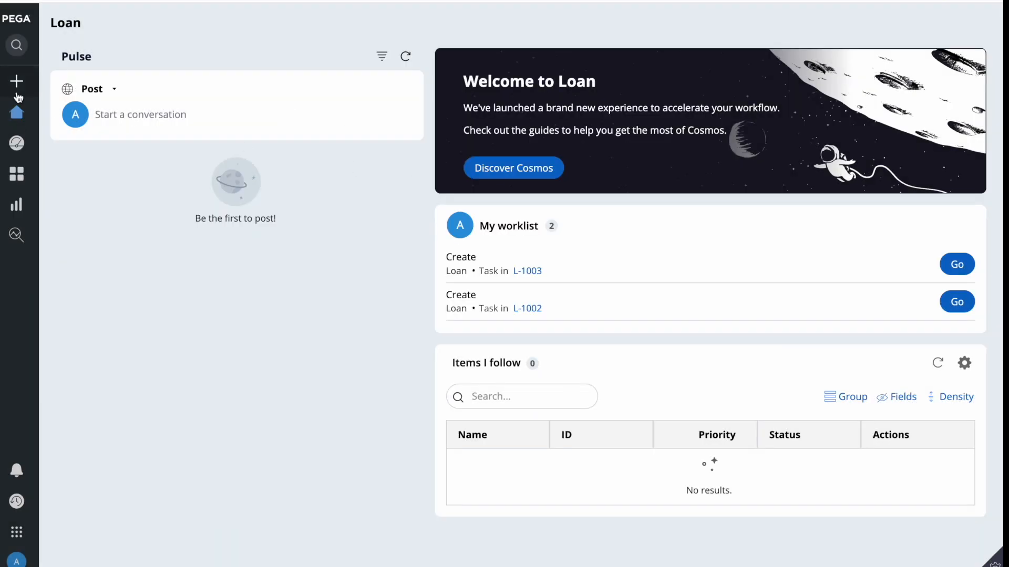
Start another new Loan, review its Loan Type choices, and delete it unsubmitted
{"action": "left_click", "coordinate": [18, 83]}
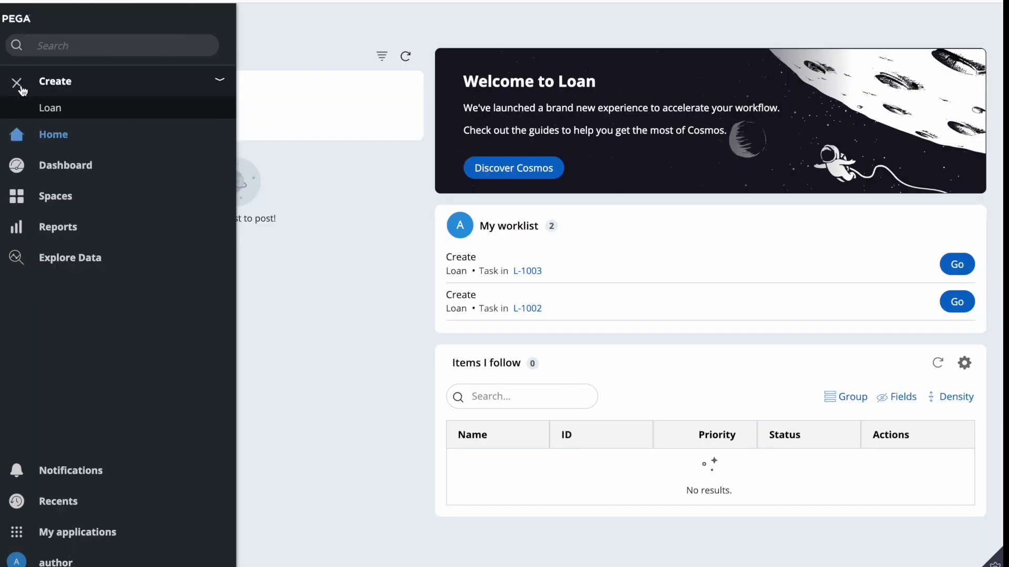
{"action": "left_click", "coordinate": [52, 109]}
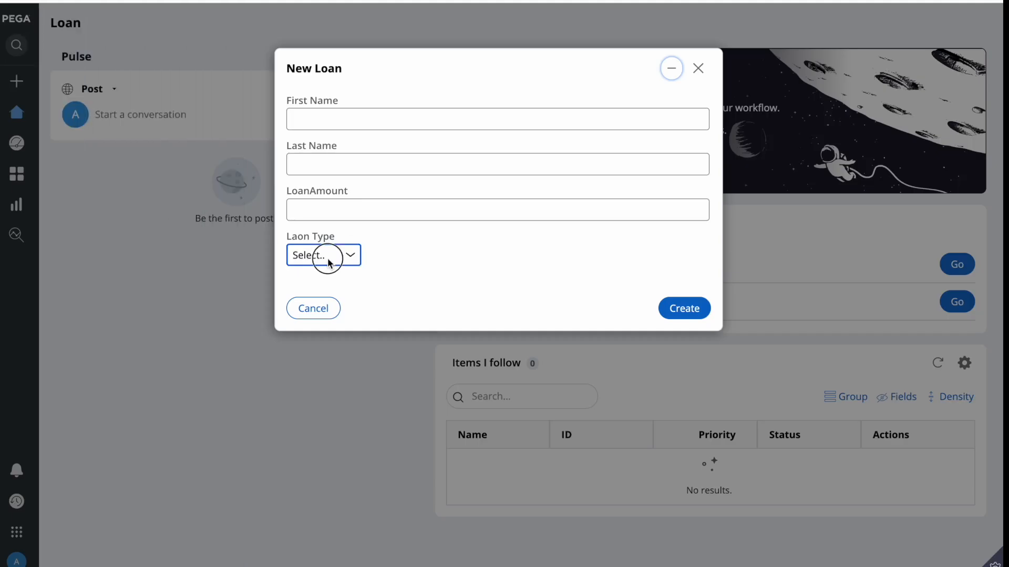
{"action": "left_click", "coordinate": [300, 258]}
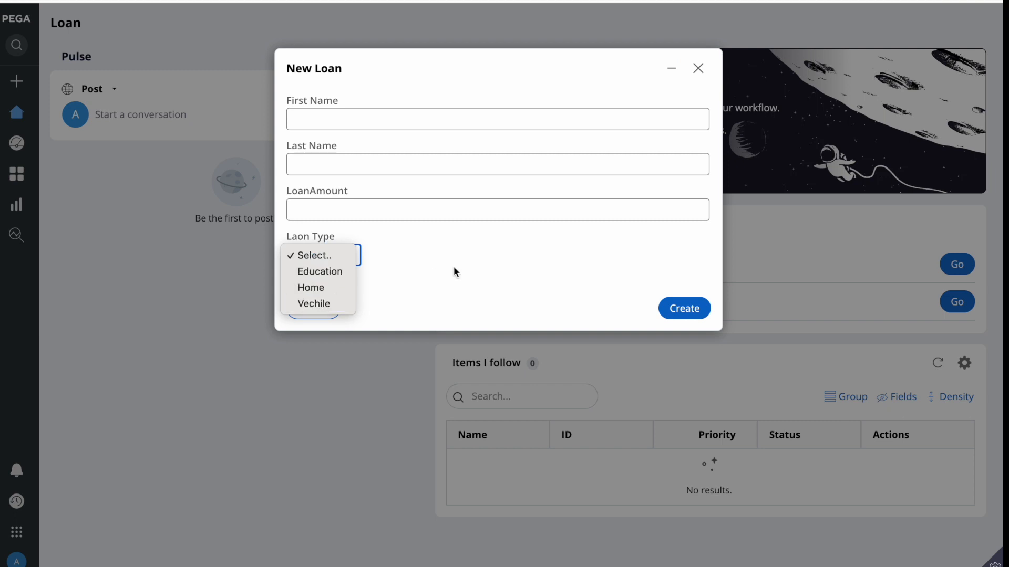
{"action": "left_click", "coordinate": [453, 267]}
{"action": "left_click", "coordinate": [322, 311]}
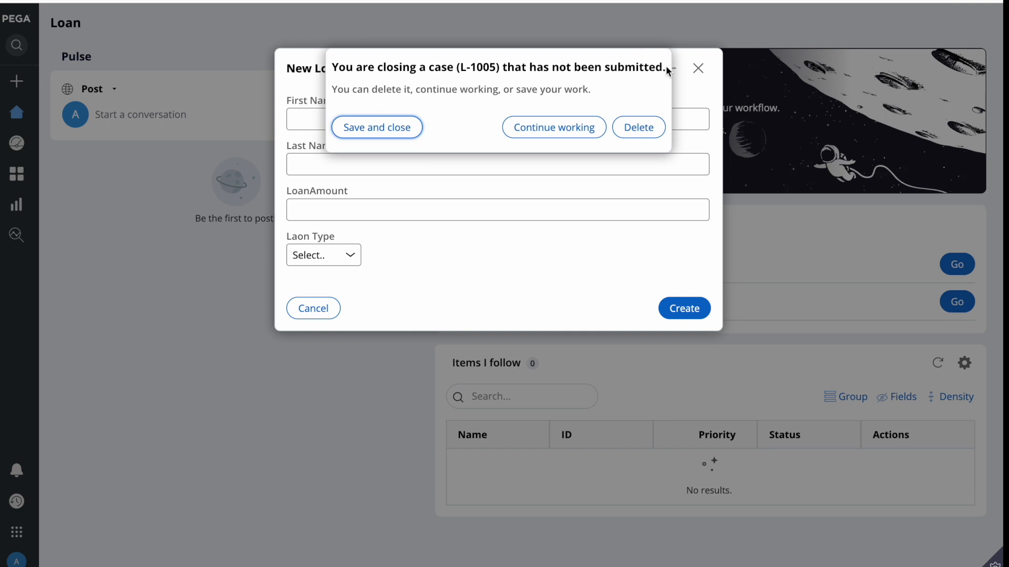
{"action": "left_click", "coordinate": [640, 129]}
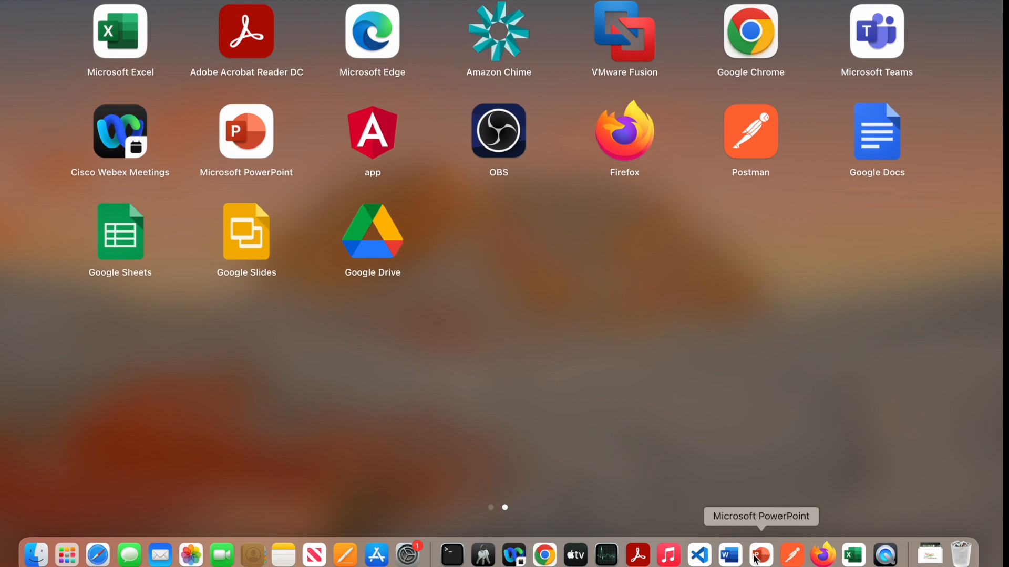
{"action": "left_click", "coordinate": [760, 555]}
{"action": "left_click", "coordinate": [378, 314]}
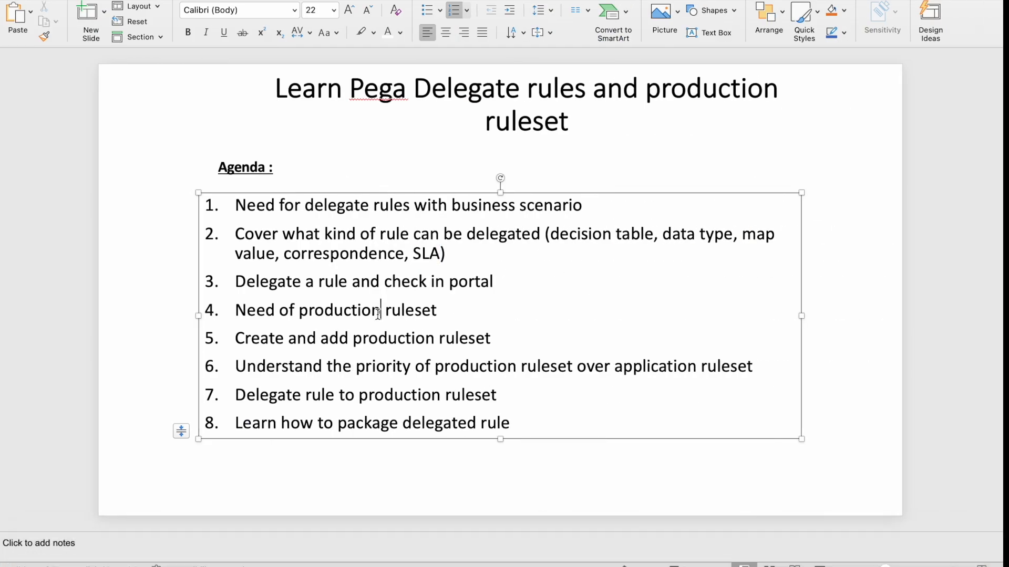
{"action": "triple_click", "coordinate": [278, 280]}
{"action": "double_click", "coordinate": [444, 281]}
{"action": "left_click", "coordinate": [446, 281]}
{"action": "key", "text": "F4"}
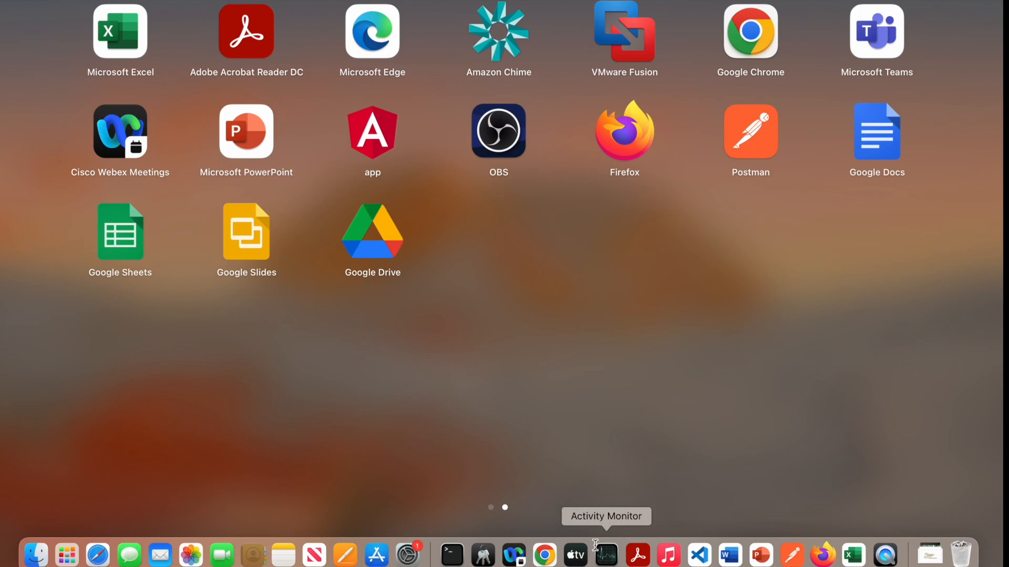
{"action": "left_click", "coordinate": [544, 554]}
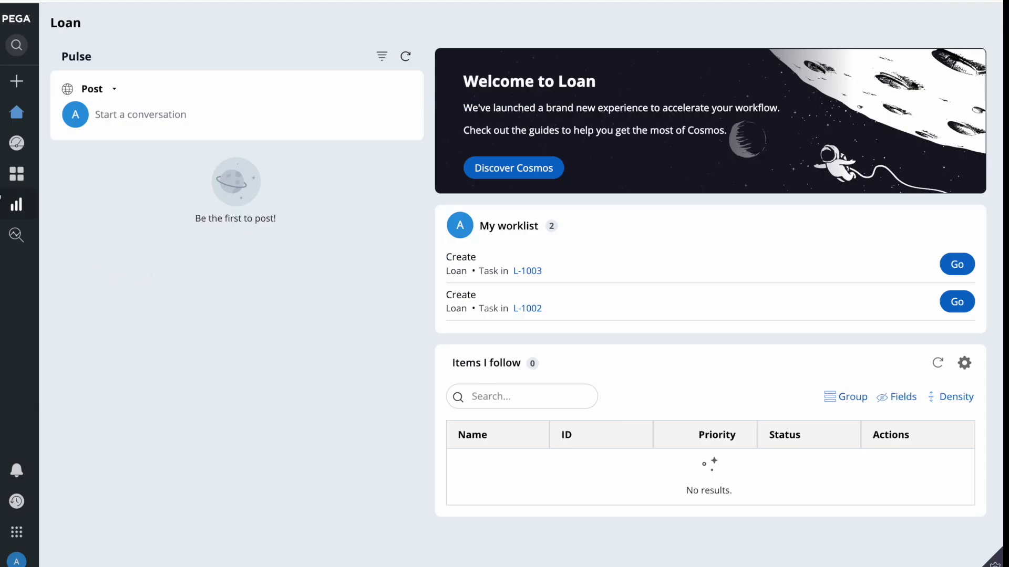
Reload the Loan portal home and view Configuration's Loan Type records: Education, Home, Vechile
{"action": "mouse_move", "coordinate": [15, 207]}
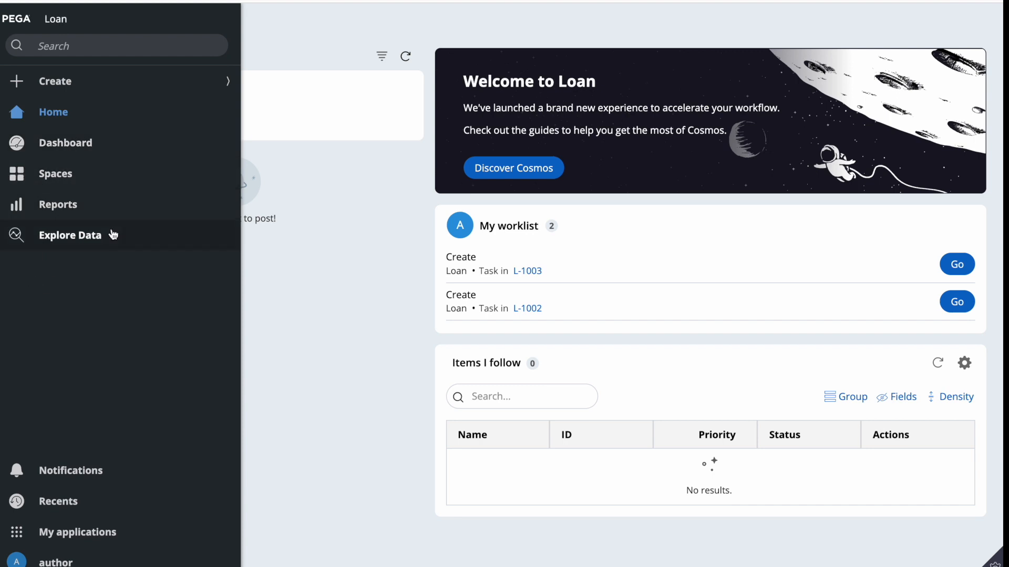
{"action": "left_click", "coordinate": [57, 16]}
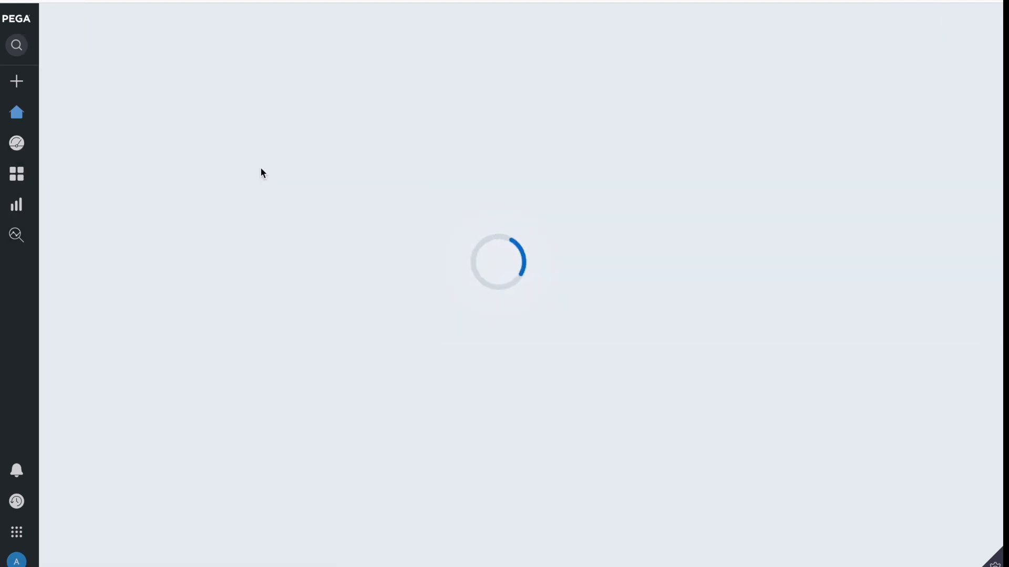
{"action": "key", "text": "F4"}
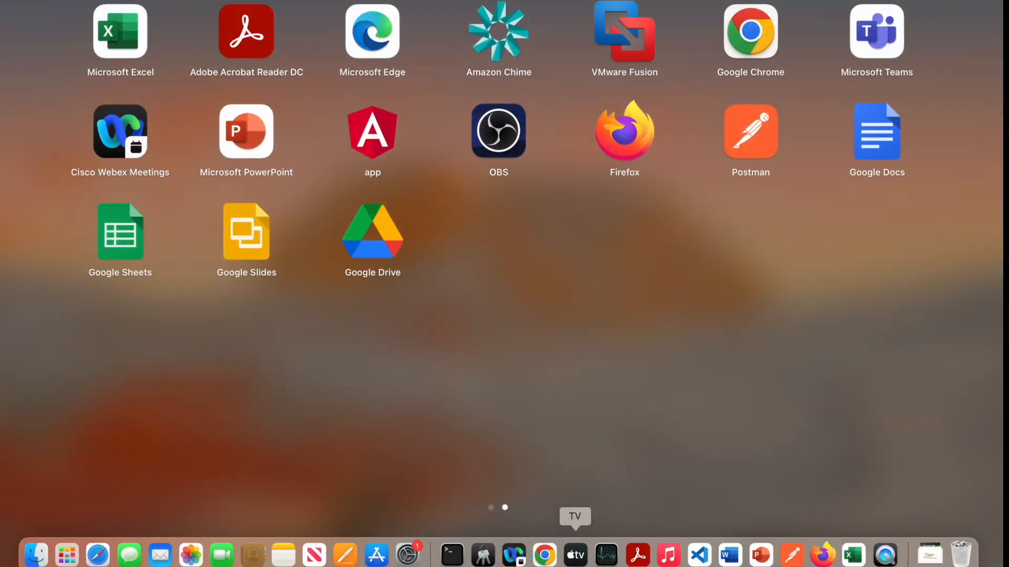
{"action": "left_click", "coordinate": [545, 555]}
{"action": "mouse_move", "coordinate": [18, 236]}
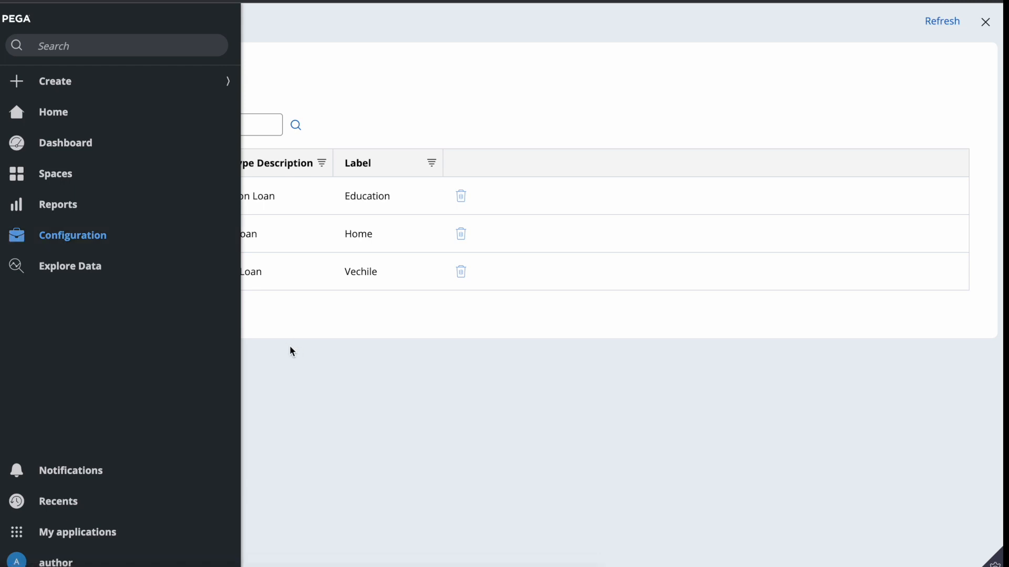
{"action": "key", "text": "F4"}
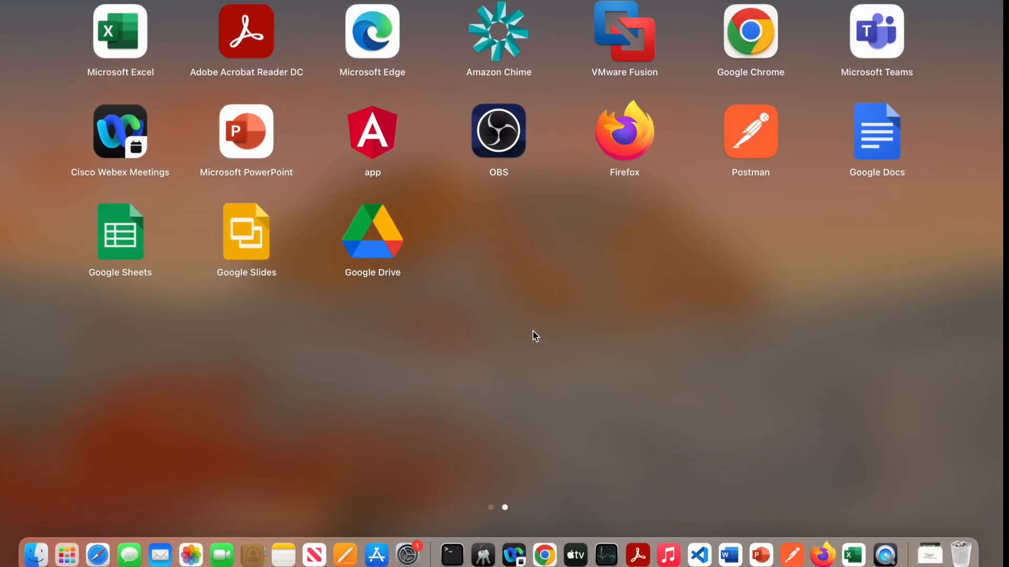
{"action": "left_click", "coordinate": [761, 555]}
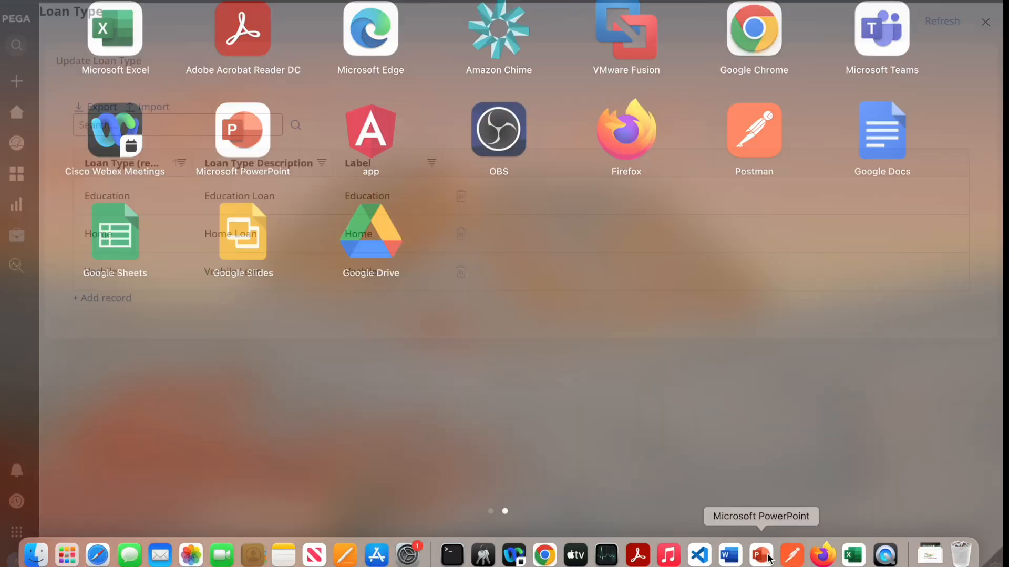
{"action": "left_click_drag", "start_coordinate": [236, 310], "coordinate": [441, 310]}
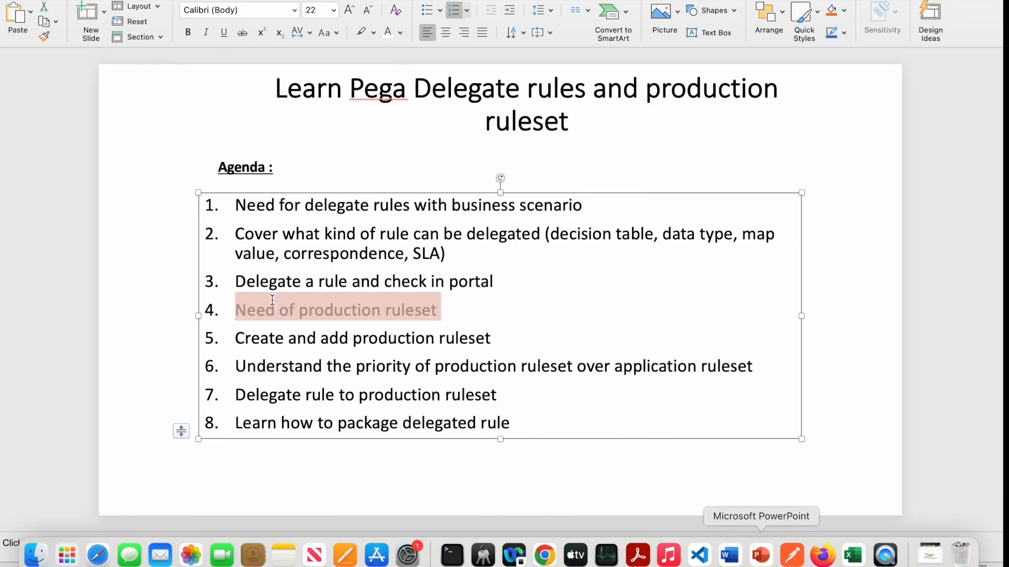
{"action": "left_click", "coordinate": [549, 342]}
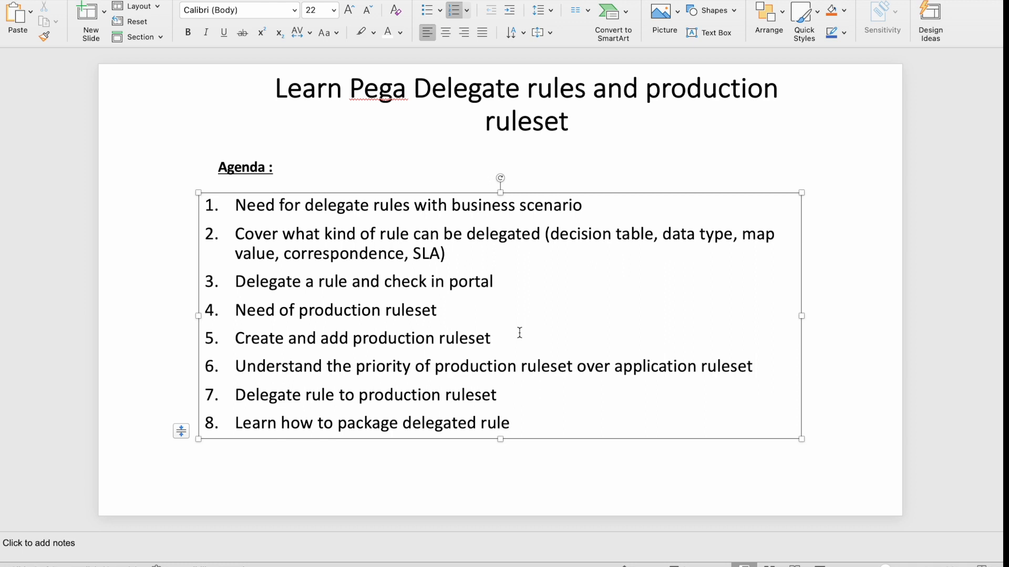
{"action": "key", "text": "F4"}
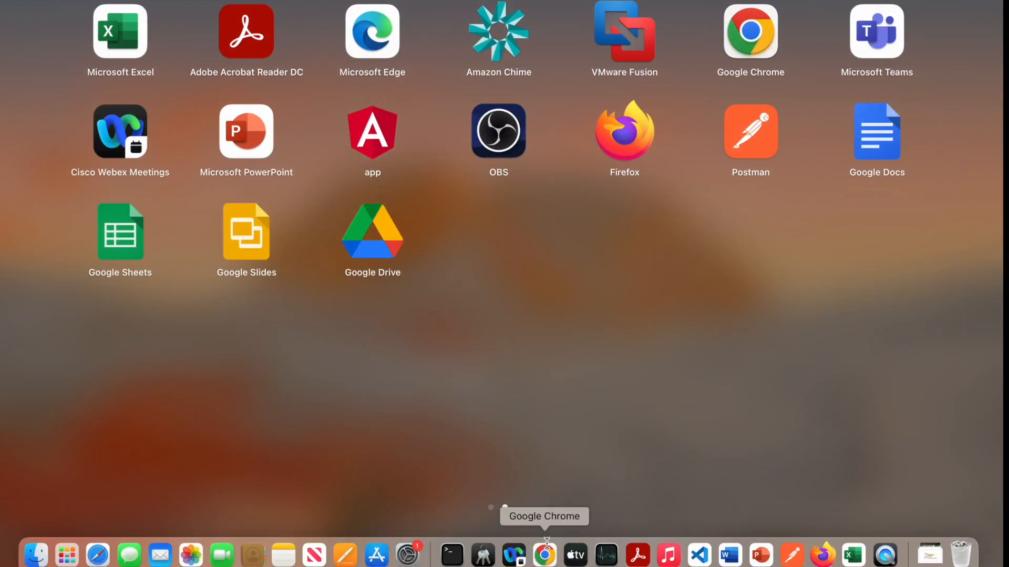
Review loan case L-1002 showing Interest Rate 6, then bring the Dev Studio tab forward
{"action": "left_click", "coordinate": [544, 559]}
{"action": "key", "text": "F4"}
{"action": "left_click", "coordinate": [549, 559]}
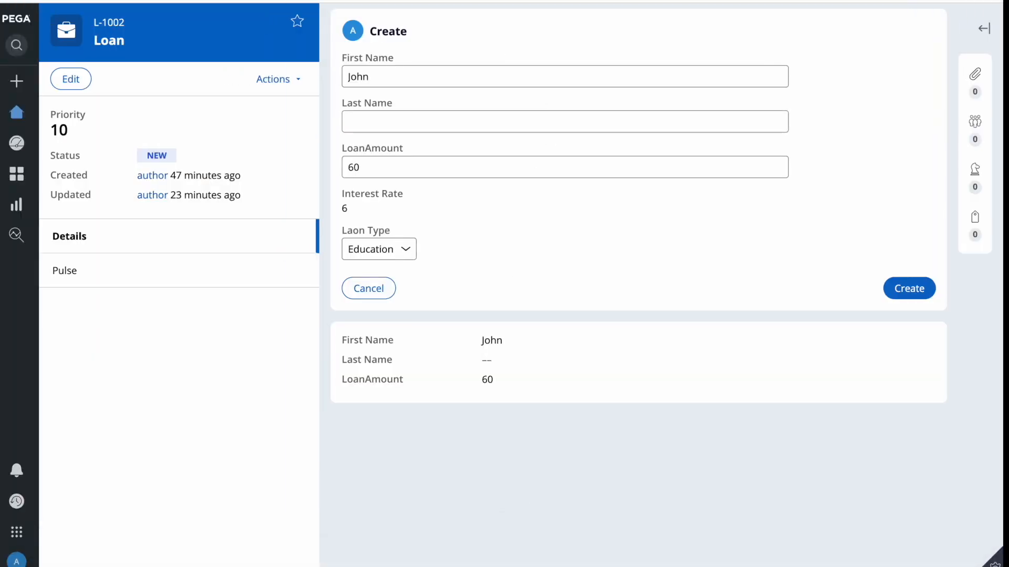
{"action": "key", "text": "ctrl+shift+Tab"}
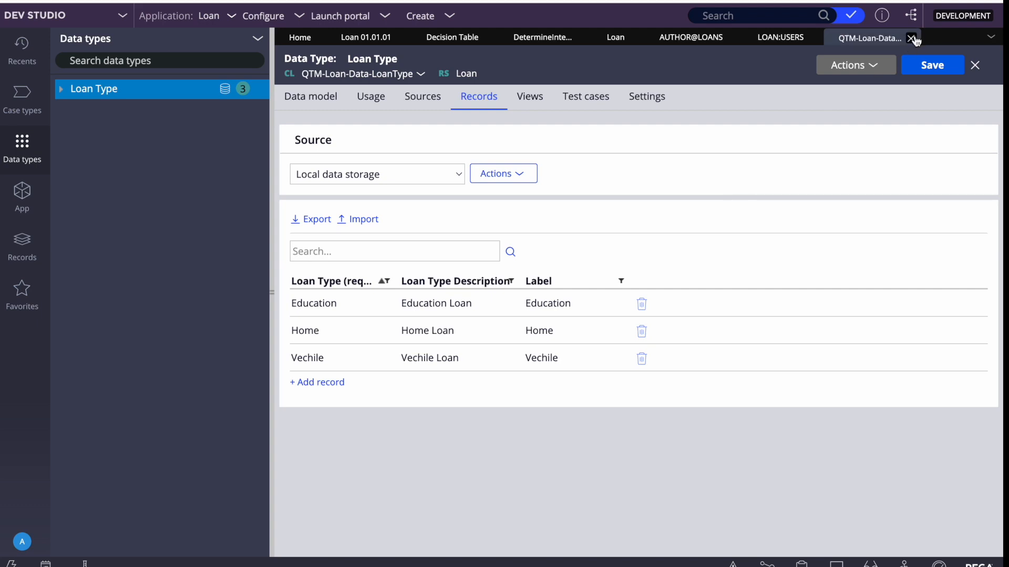
Close the Loan Type, LOAN:USERS, AUTHOR@LOANS and Loan tabs, and open ruleset Loan:01-01-01
{"action": "left_click", "coordinate": [912, 37]}
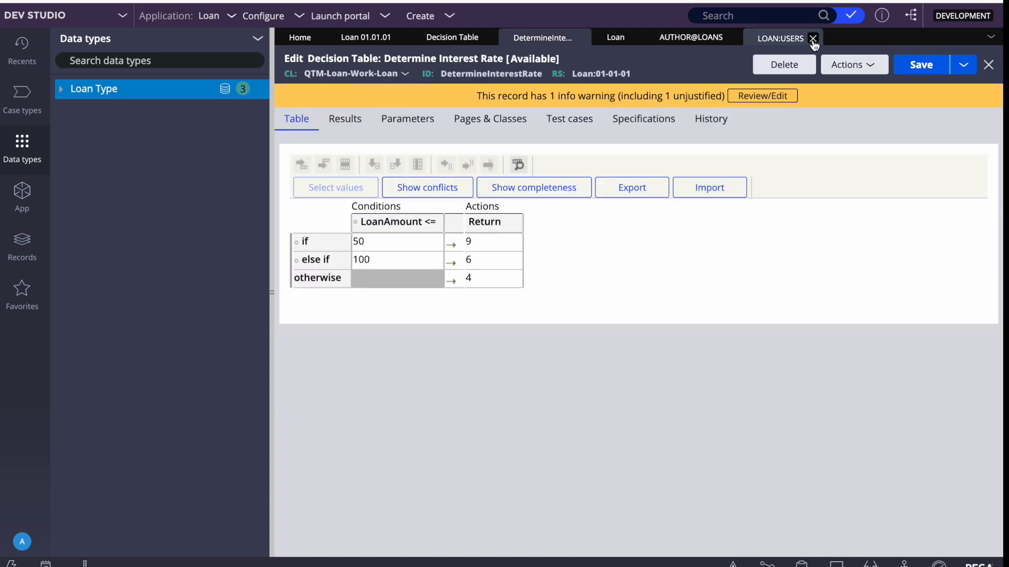
{"action": "left_click", "coordinate": [818, 37]}
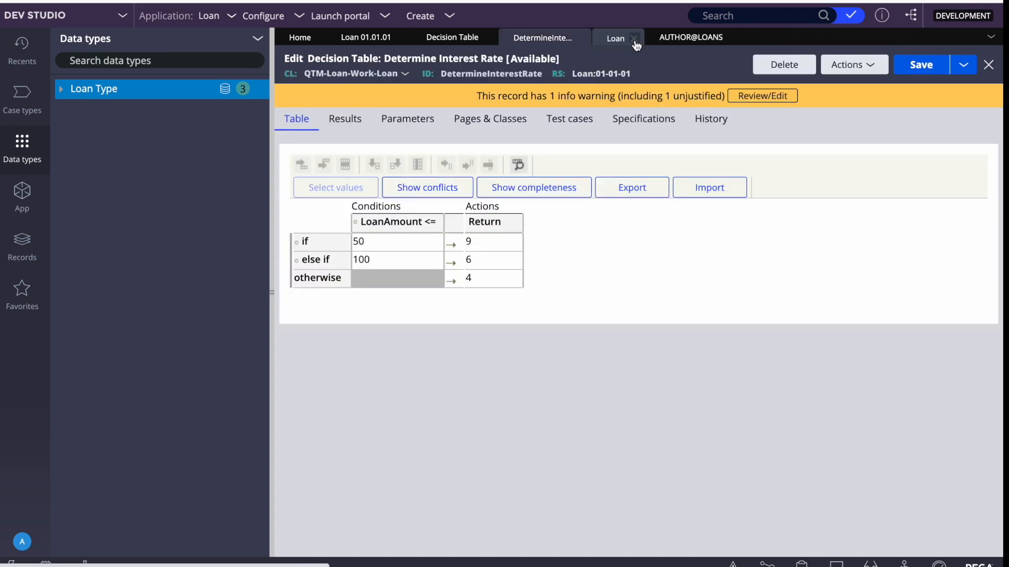
{"action": "left_click", "coordinate": [730, 38]}
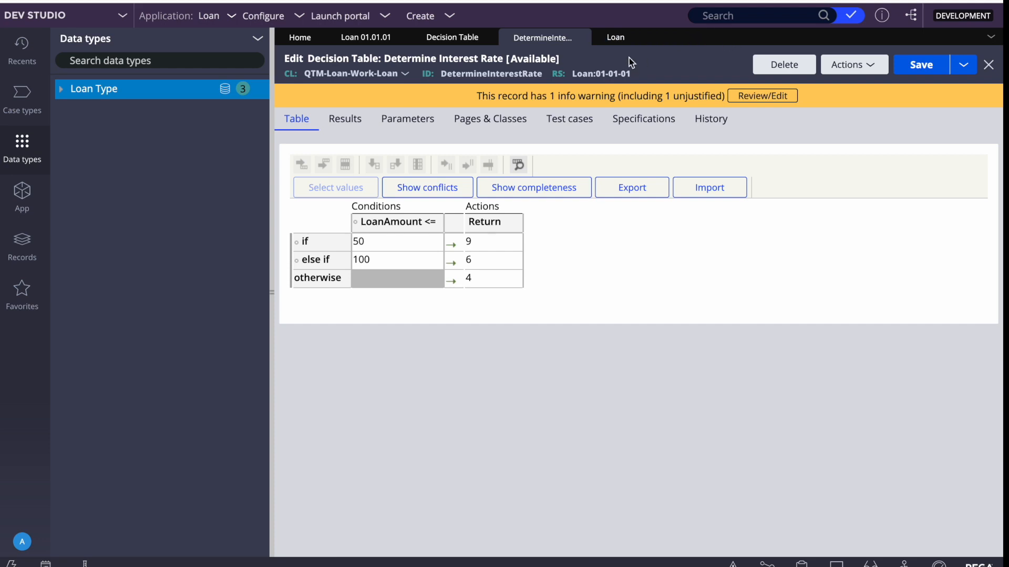
{"action": "left_click", "coordinate": [633, 38]}
{"action": "left_click", "coordinate": [582, 74]}
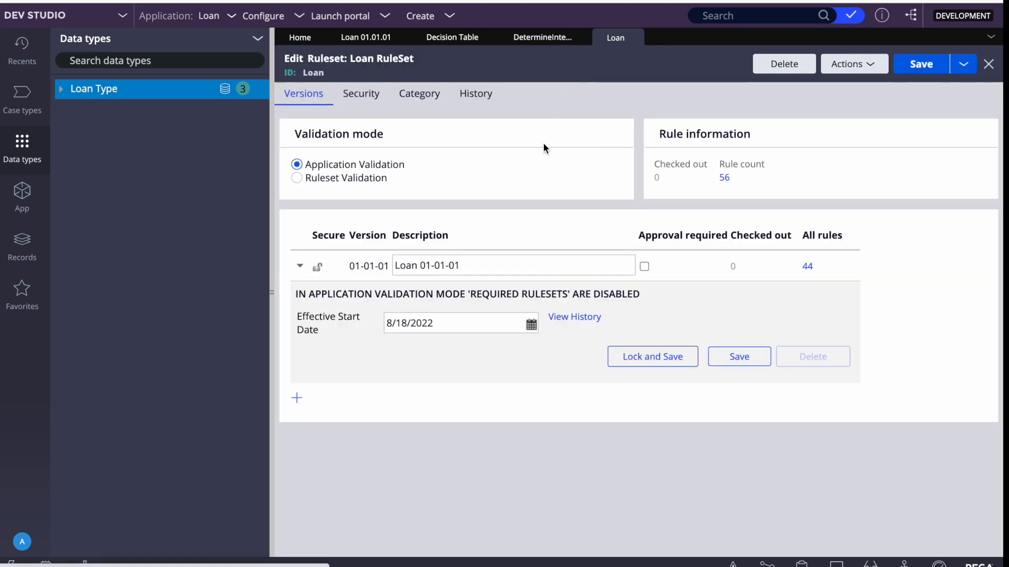
{"action": "key", "text": "F4"}
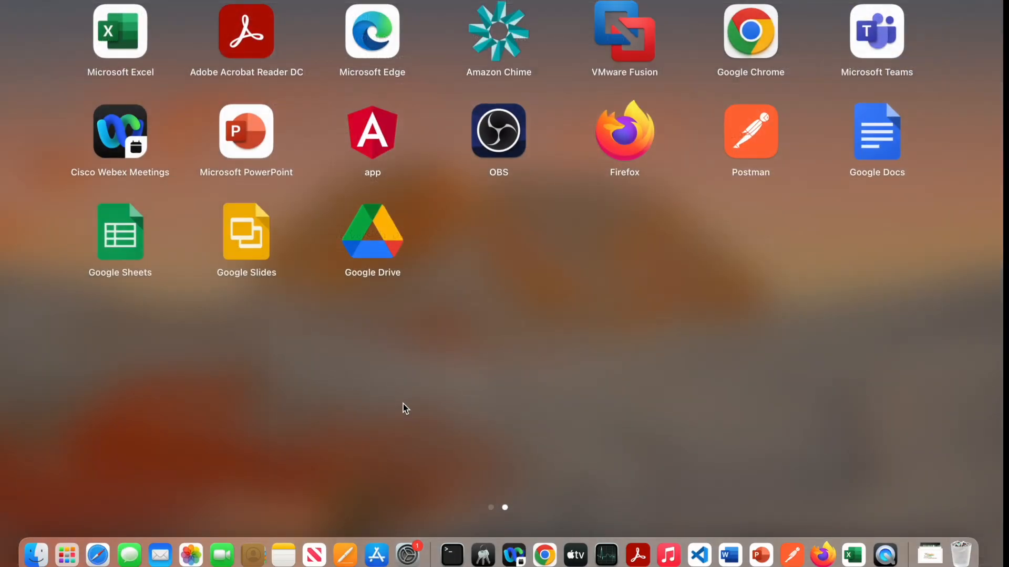
Close the portal's Loan Type records and open Determine Interest rate from Manage Change
{"action": "left_click", "coordinate": [532, 554]}
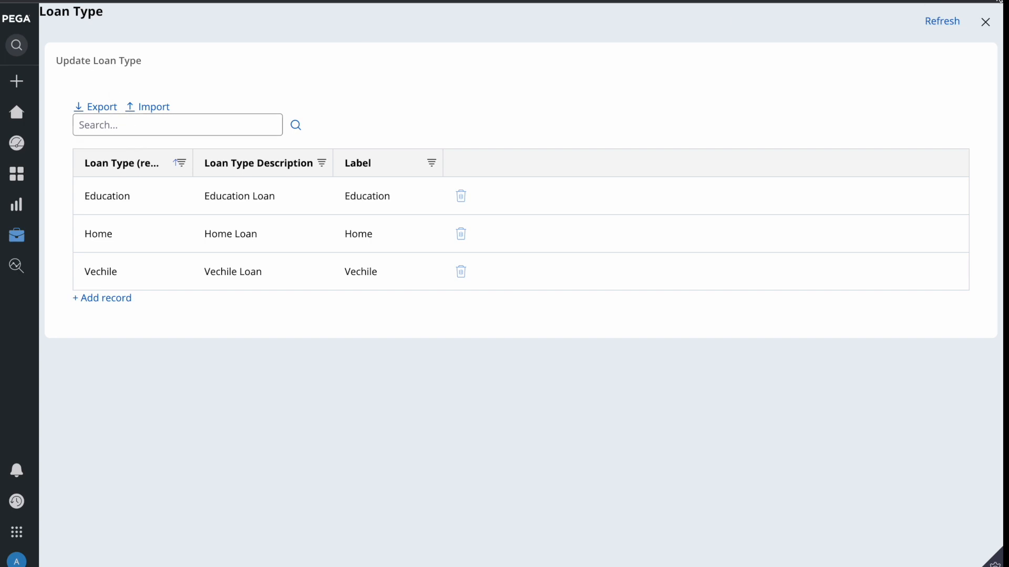
{"action": "left_click", "coordinate": [985, 22]}
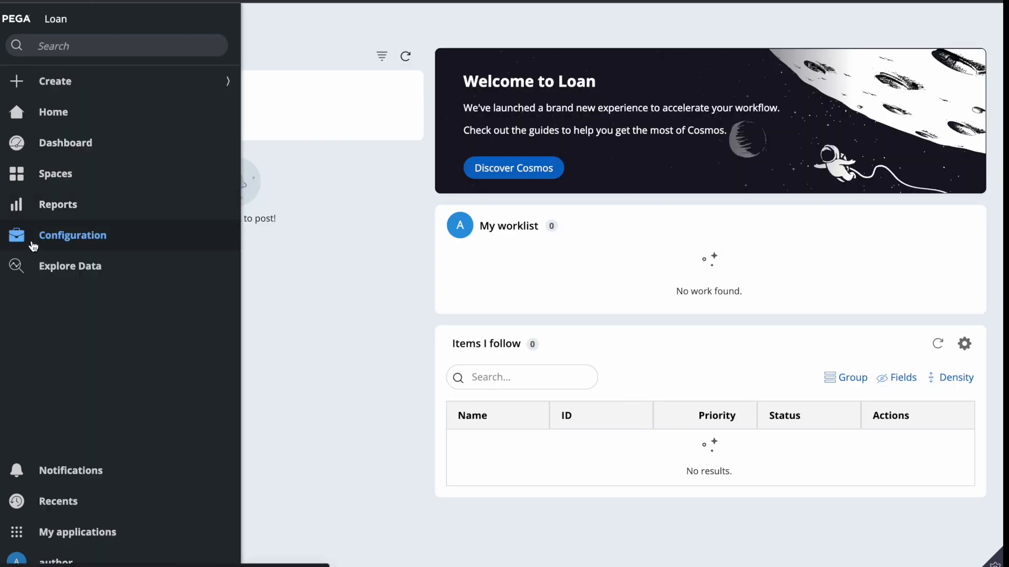
{"action": "left_click", "coordinate": [33, 246]}
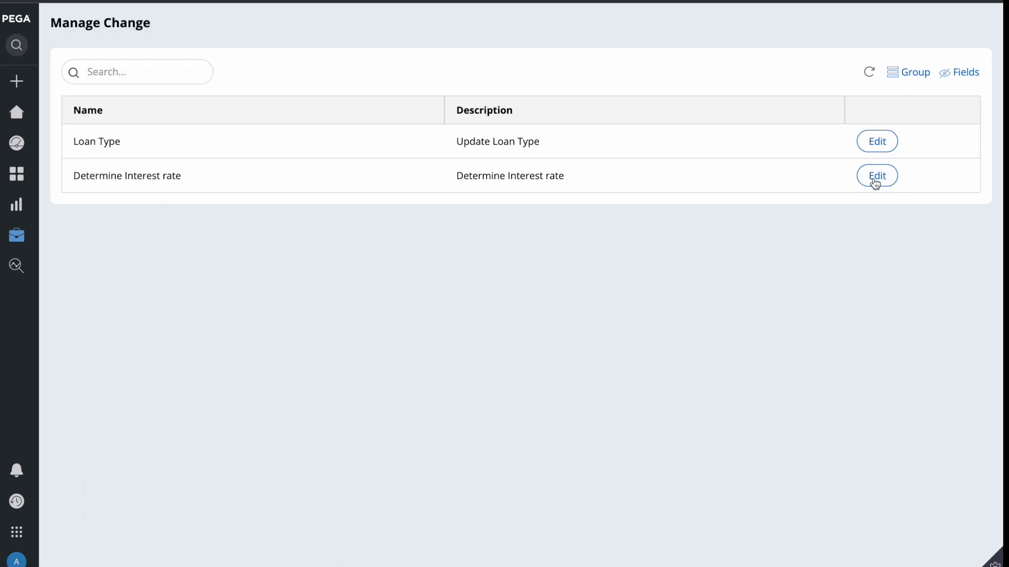
{"action": "left_click", "coordinate": [876, 177]}
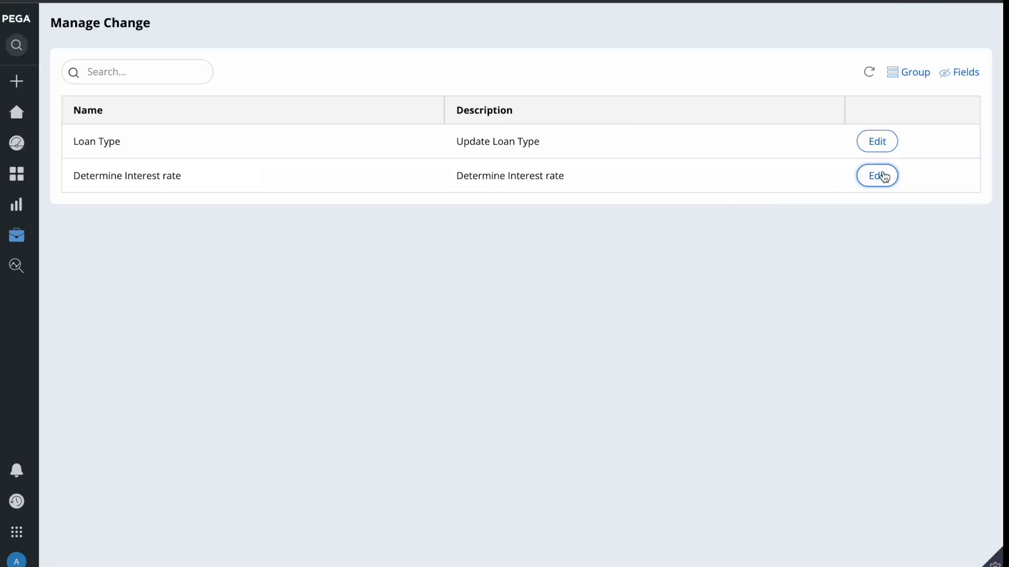
{"action": "left_click", "coordinate": [881, 174]}
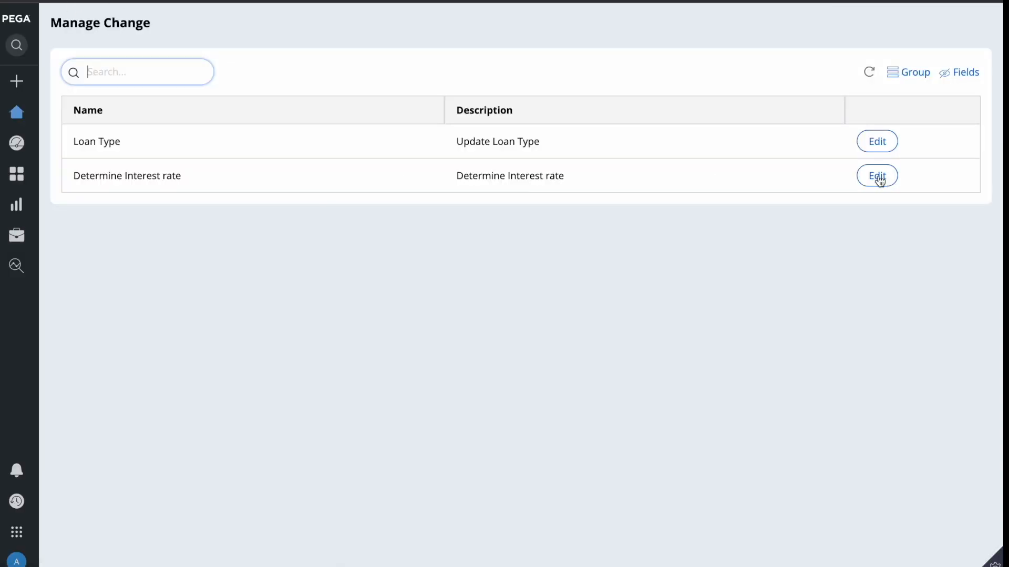
{"action": "left_click", "coordinate": [878, 177]}
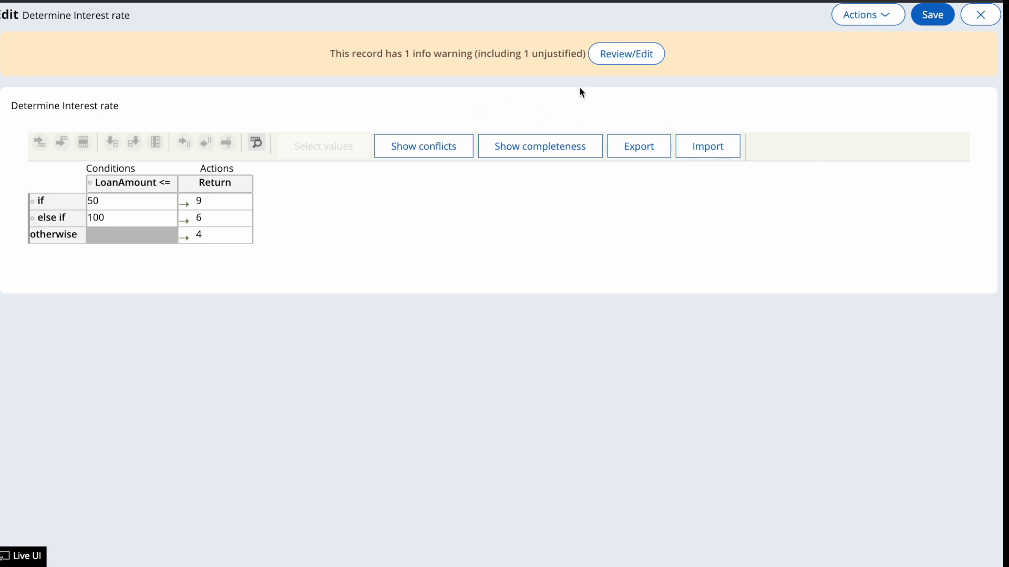
Review and dismiss the rule's guardrail warning, then return to the Manage Change list
{"action": "left_click", "coordinate": [619, 55]}
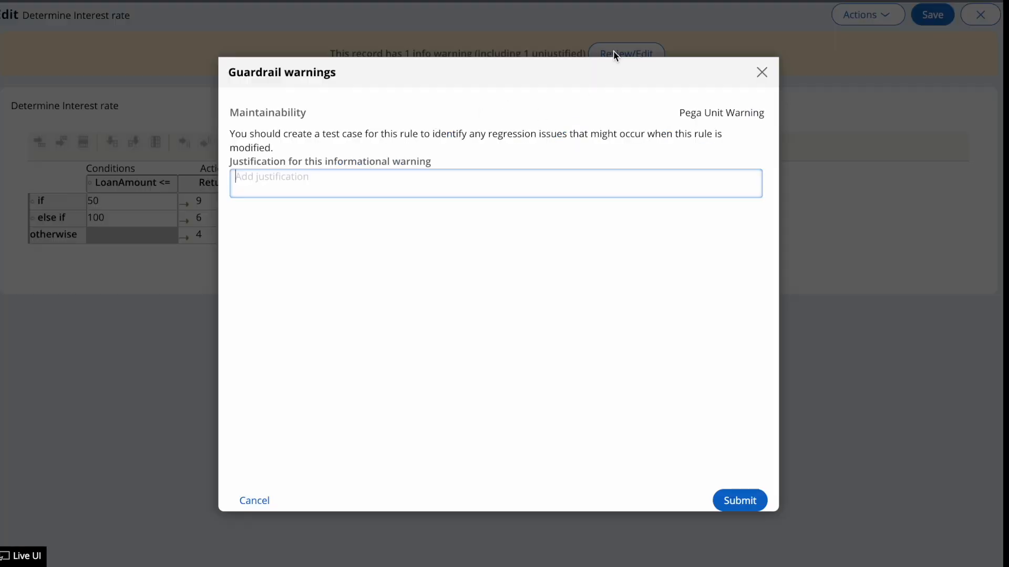
{"action": "left_click", "coordinate": [760, 73]}
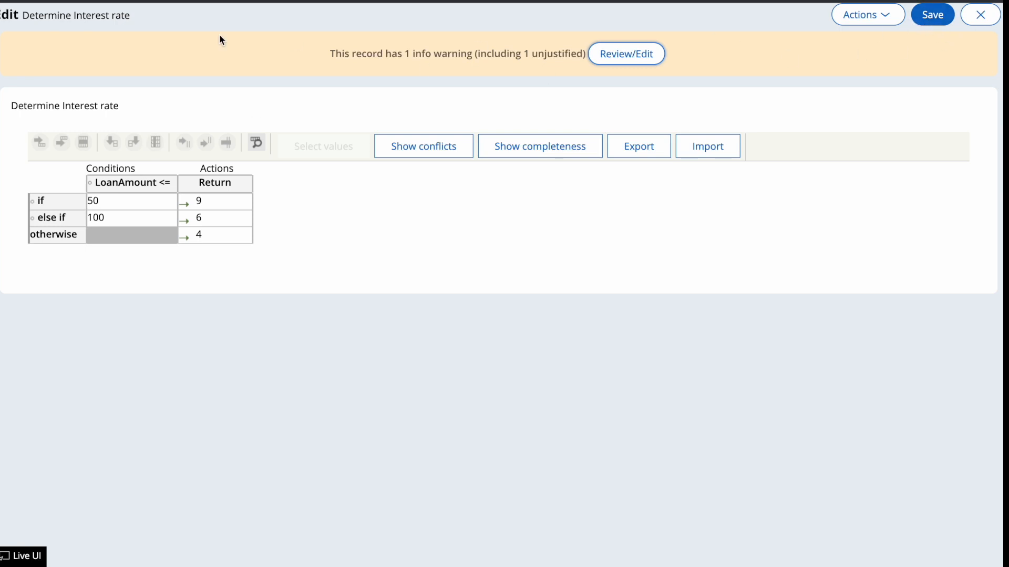
{"action": "key", "text": "ctrl+shift+Tab"}
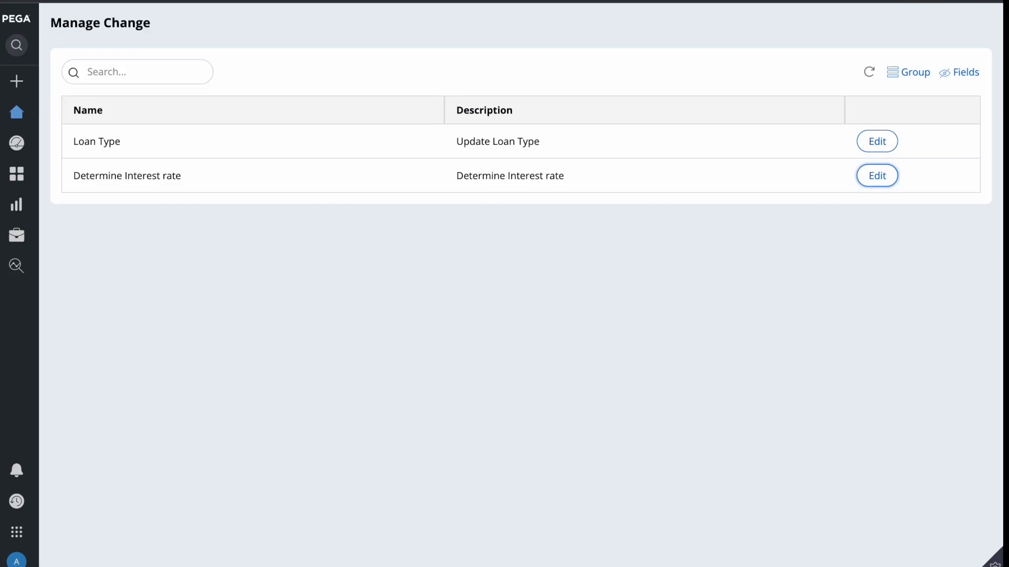
{"action": "key", "text": "F4"}
Lock Loan ruleset version 01-01-01 with a confirmed password and save the ruleset
{"action": "left_click", "coordinate": [543, 556]}
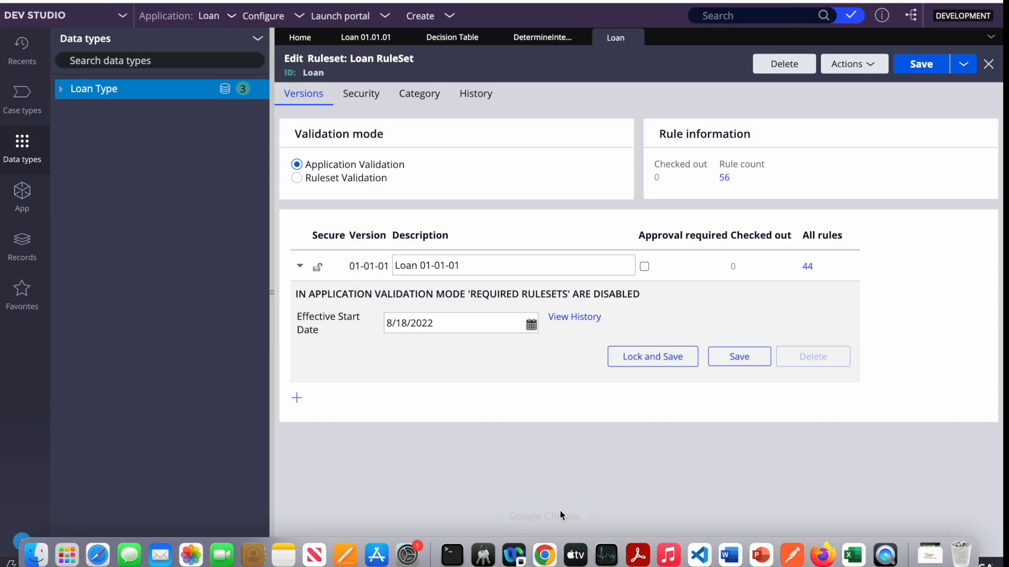
{"action": "left_click", "coordinate": [494, 262]}
{"action": "double_click", "coordinate": [491, 262]}
{"action": "left_click", "coordinate": [647, 356]}
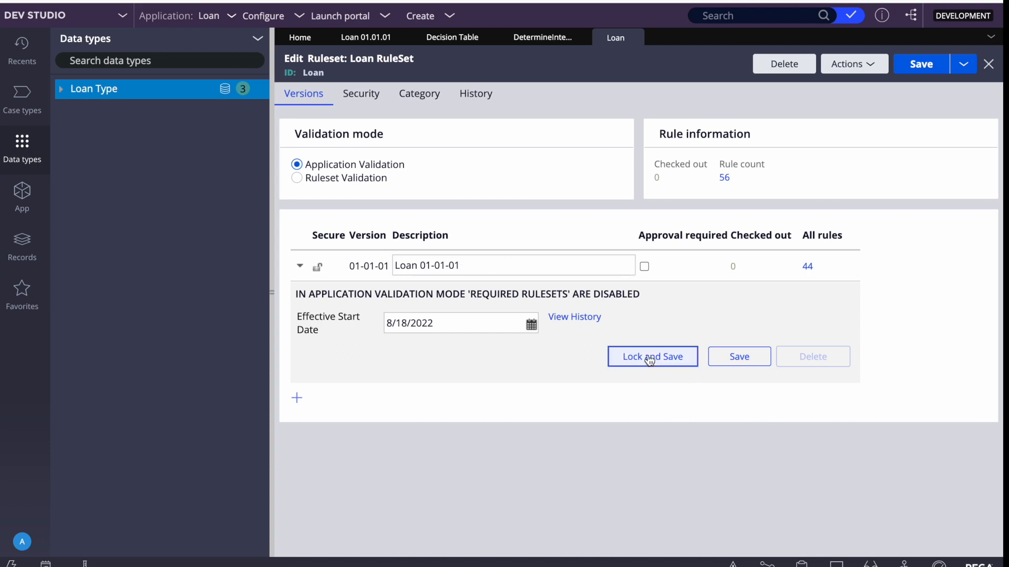
{"action": "type", "text": "pega1"}
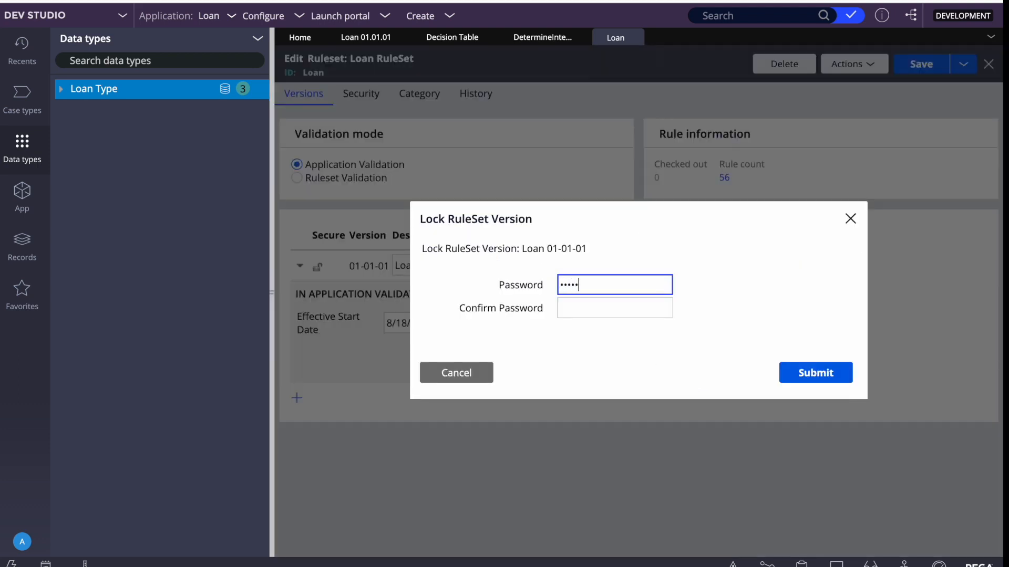
{"action": "key", "text": "Tab"}
{"action": "type", "text": "pega1"}
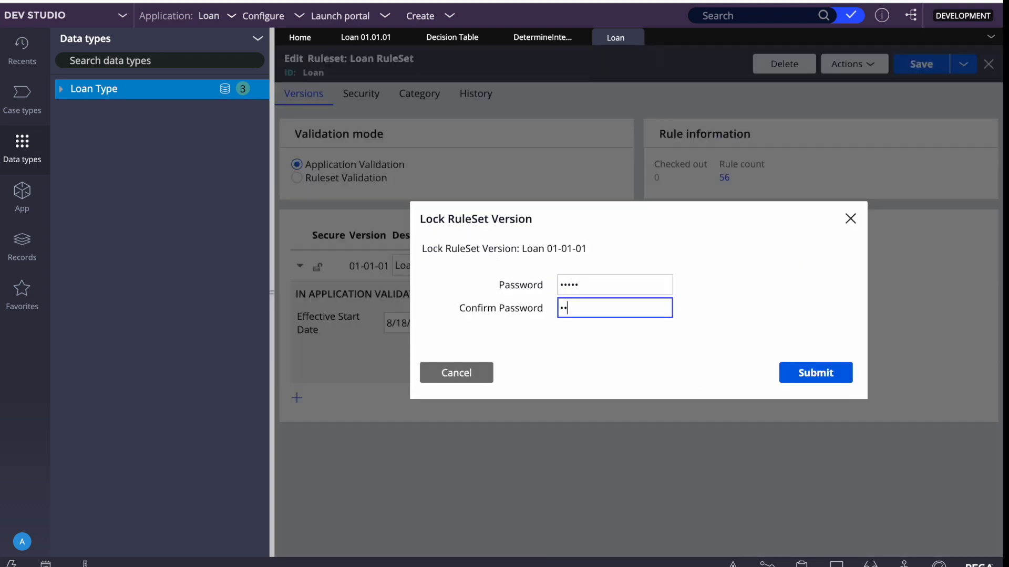
{"action": "left_click", "coordinate": [815, 379]}
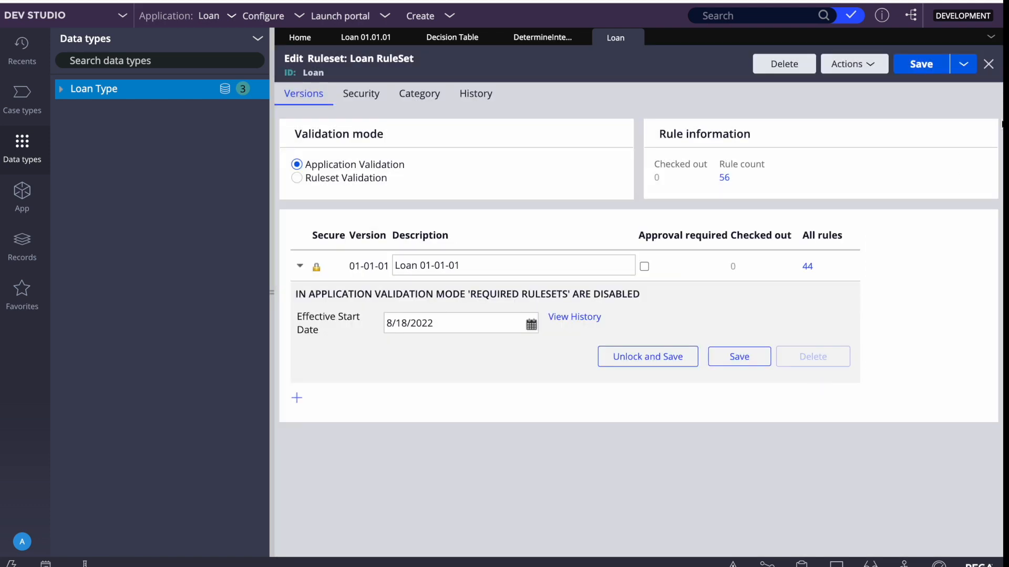
{"action": "left_click", "coordinate": [921, 68]}
{"action": "left_click", "coordinate": [528, 39]}
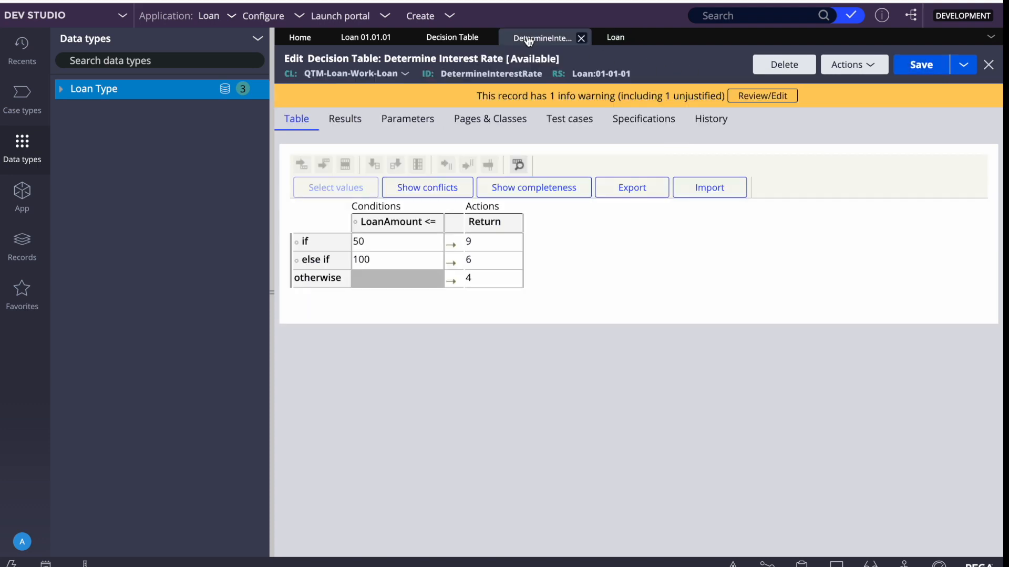
Refresh the Determine Interest Rate decision table and select the first row's Return value 9
{"action": "left_click", "coordinate": [876, 73]}
{"action": "left_click", "coordinate": [793, 103]}
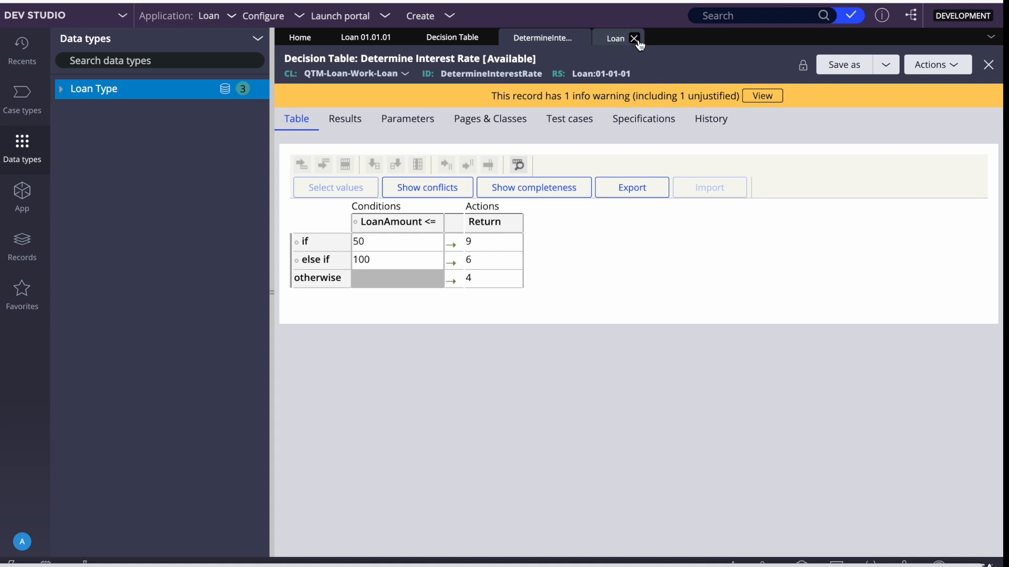
{"action": "left_click", "coordinate": [484, 238]}
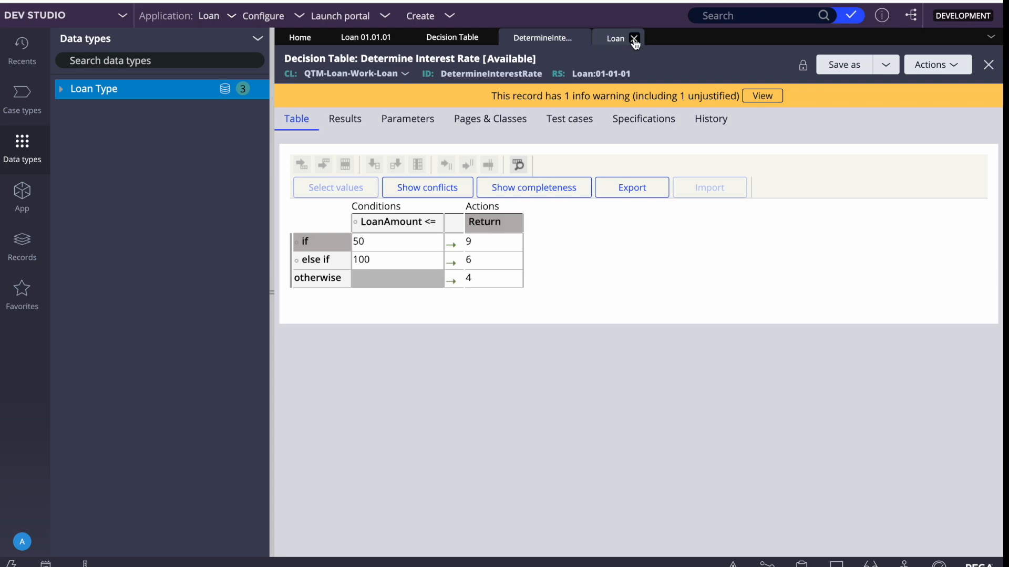
Close the Loan ruleset, dismiss the save-password prompt, and switch to the portal window
{"action": "left_click", "coordinate": [635, 38]}
{"action": "left_click", "coordinate": [740, 220]}
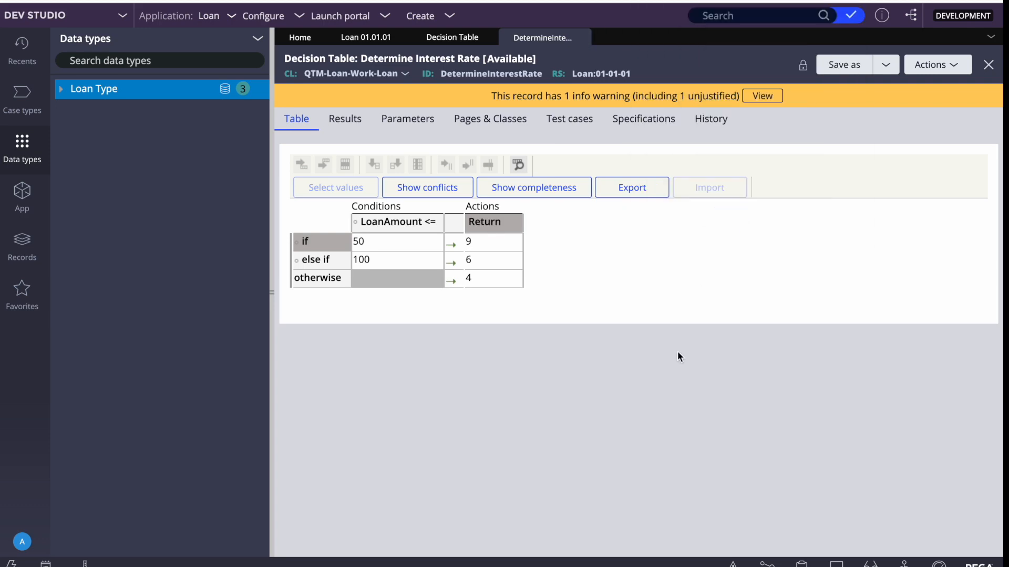
{"action": "key", "text": "F4"}
{"action": "left_click", "coordinate": [544, 561]}
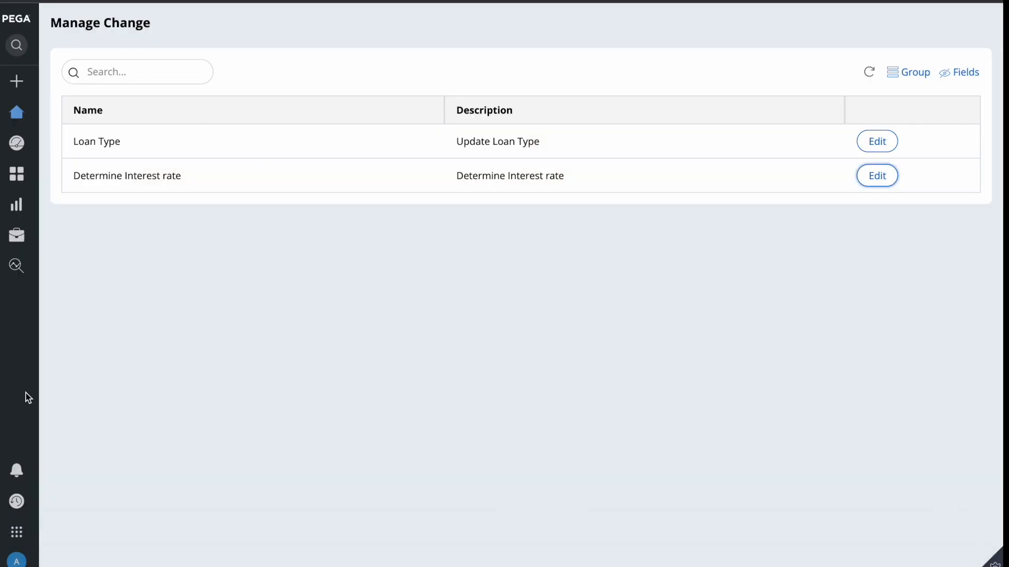
{"action": "mouse_move", "coordinate": [27, 394]}
{"action": "left_click", "coordinate": [55, 121]}
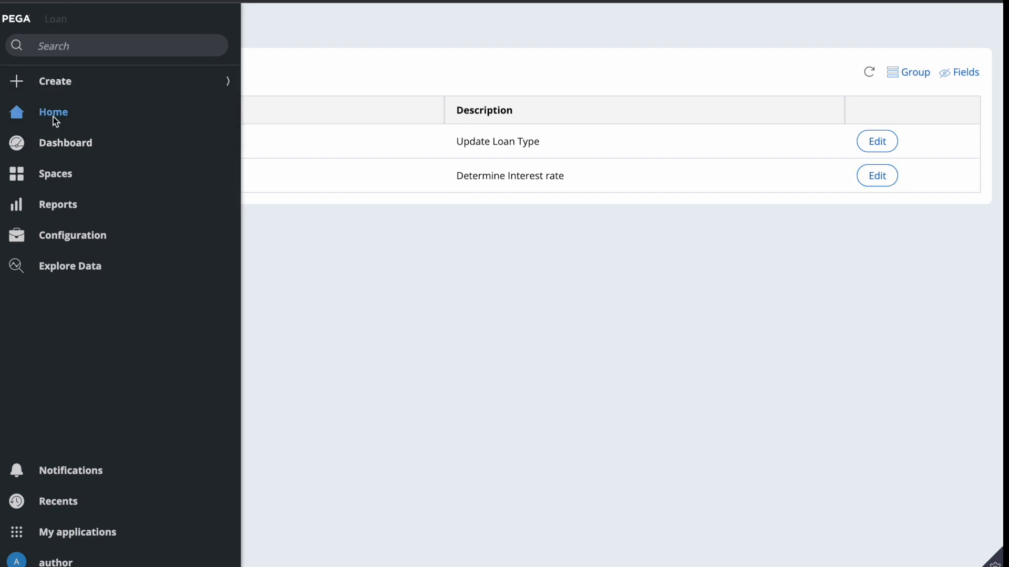
{"action": "left_click", "coordinate": [35, 234]}
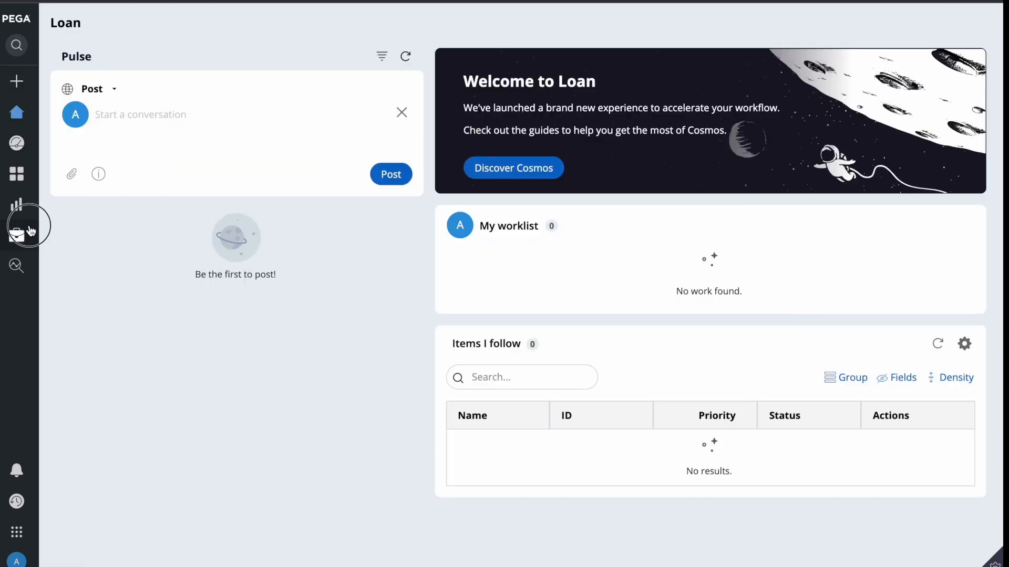
{"action": "left_click", "coordinate": [876, 176]}
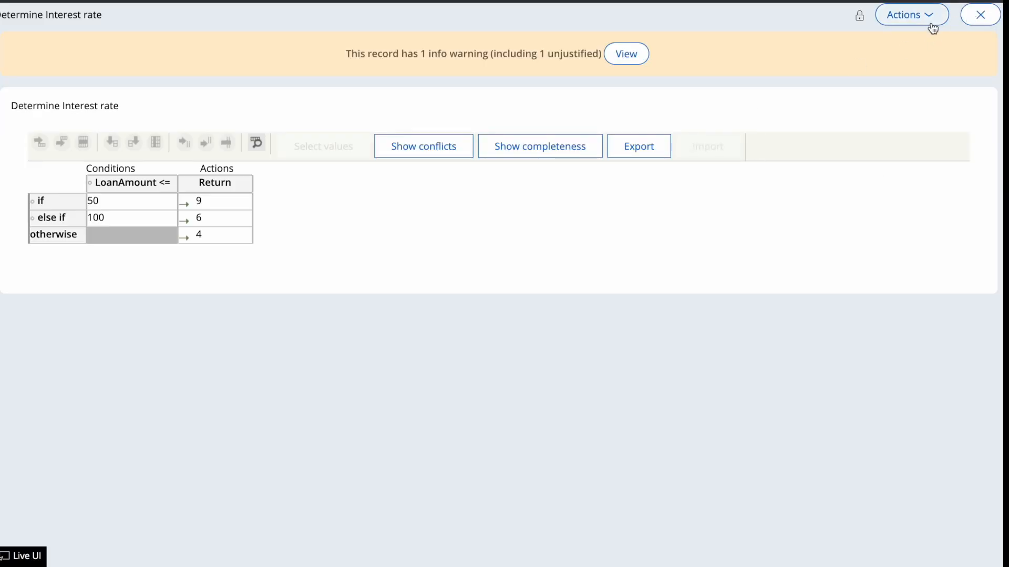
{"action": "left_click", "coordinate": [927, 16]}
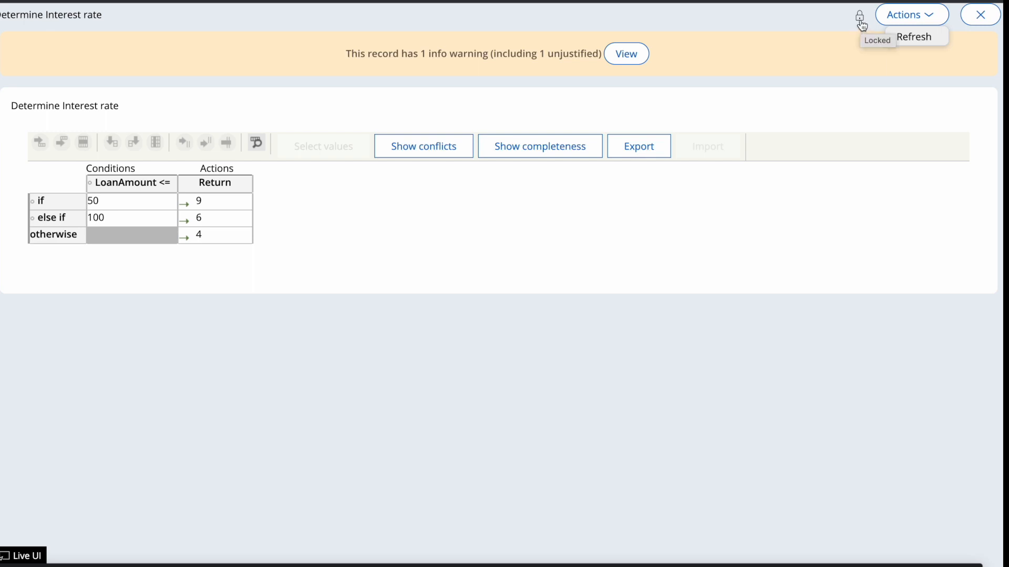
{"action": "left_click", "coordinate": [974, 24]}
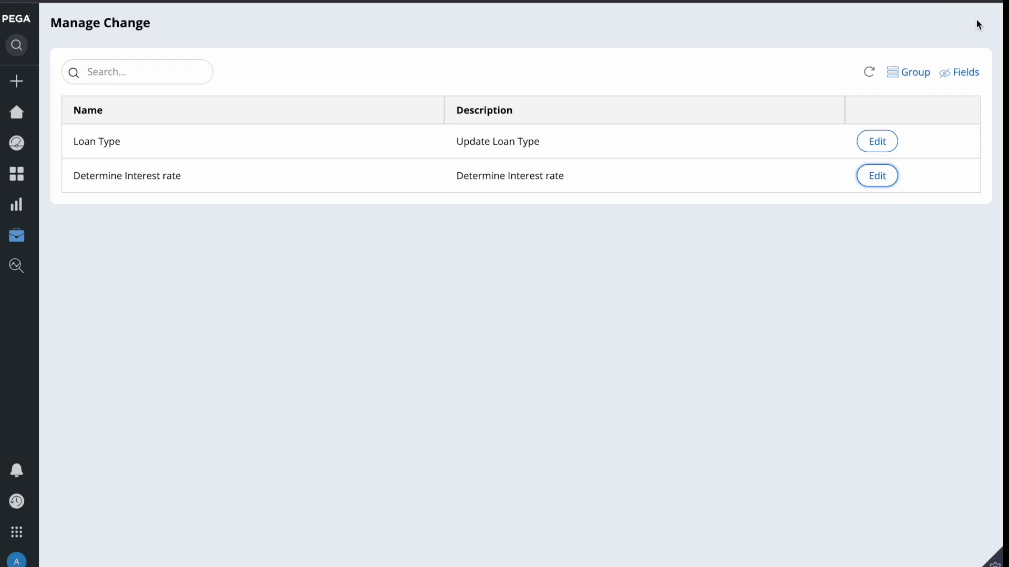
Add a Car loan type record with description 'jhhfk', then switch back to Dev Studio
{"action": "left_click", "coordinate": [885, 144]}
{"action": "left_click", "coordinate": [101, 298]}
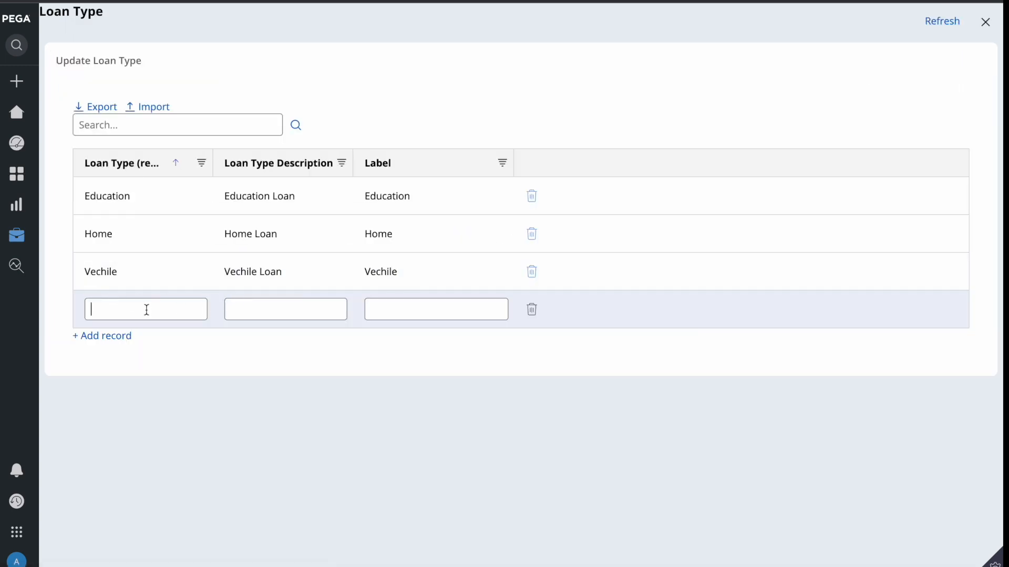
{"action": "type", "text": "Car"}
{"action": "key", "text": "Tab"}
{"action": "type", "text": "jhhfk"}
{"action": "left_click", "coordinate": [299, 402]}
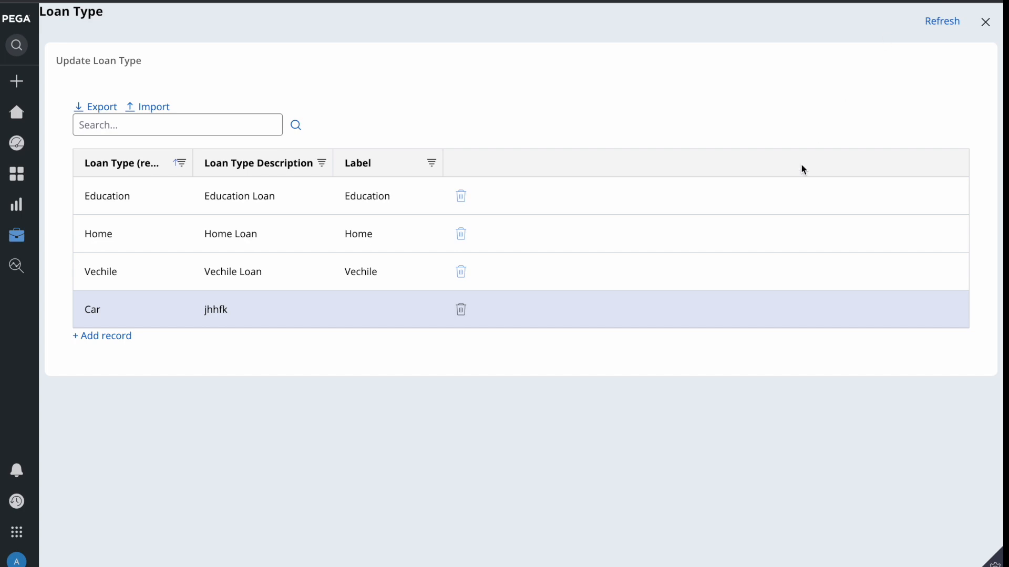
{"action": "key", "text": "F4"}
{"action": "left_click", "coordinate": [544, 555]}
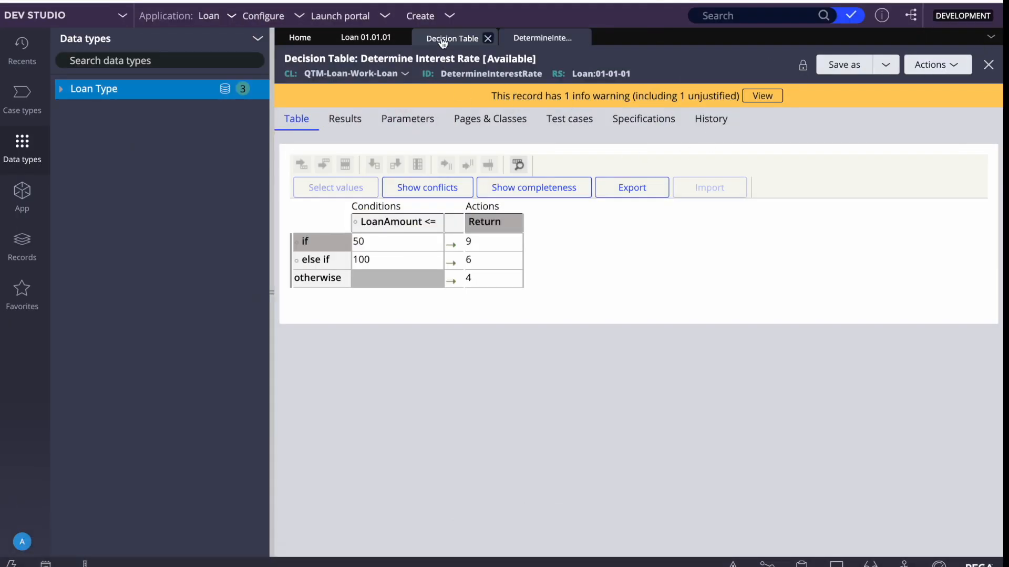
Open the Loan Type data type and view its Records tab
{"action": "left_click", "coordinate": [87, 90]}
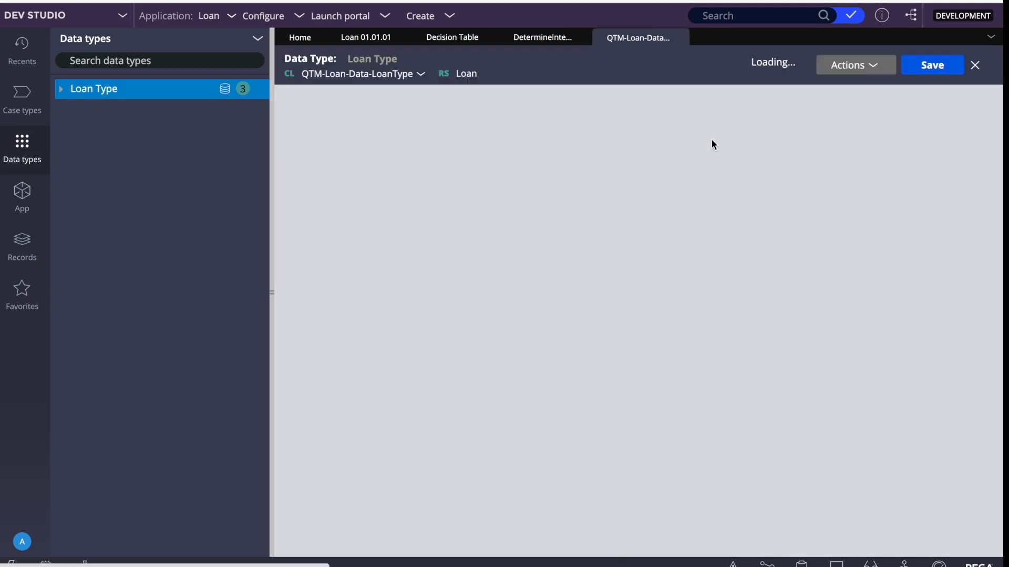
{"action": "left_click", "coordinate": [479, 97]}
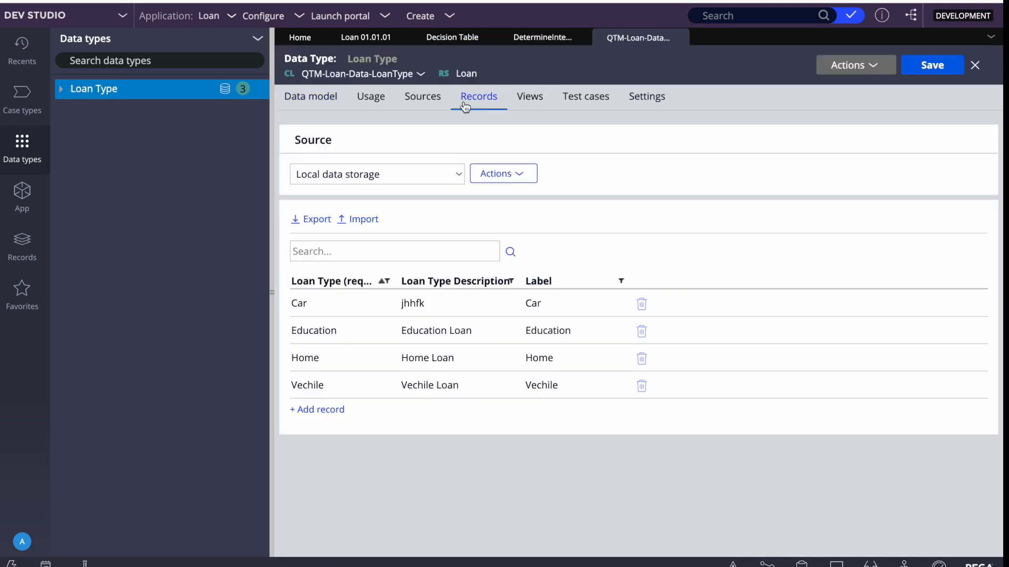
{"action": "left_click", "coordinate": [642, 305]}
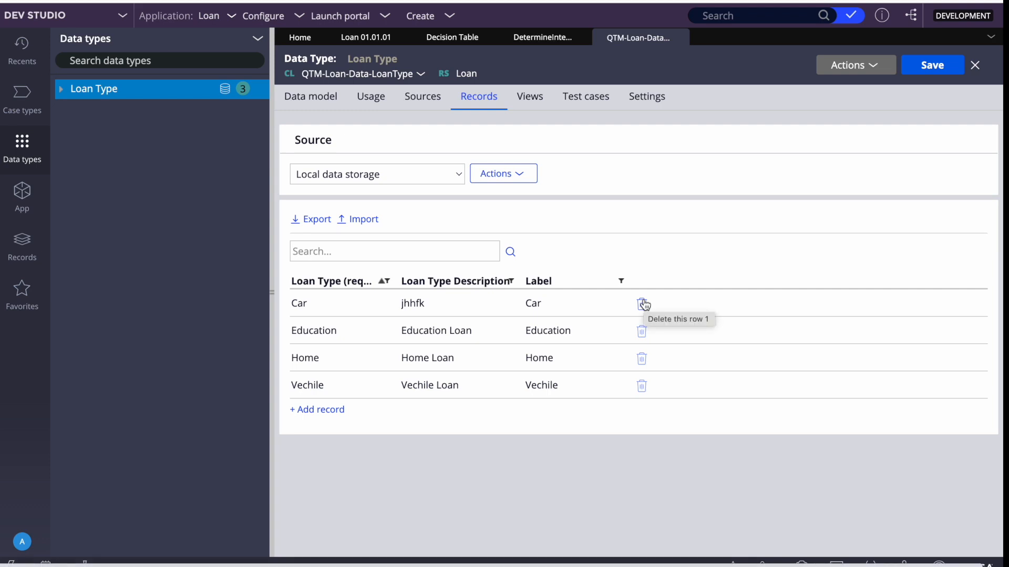
{"action": "left_click", "coordinate": [467, 74]}
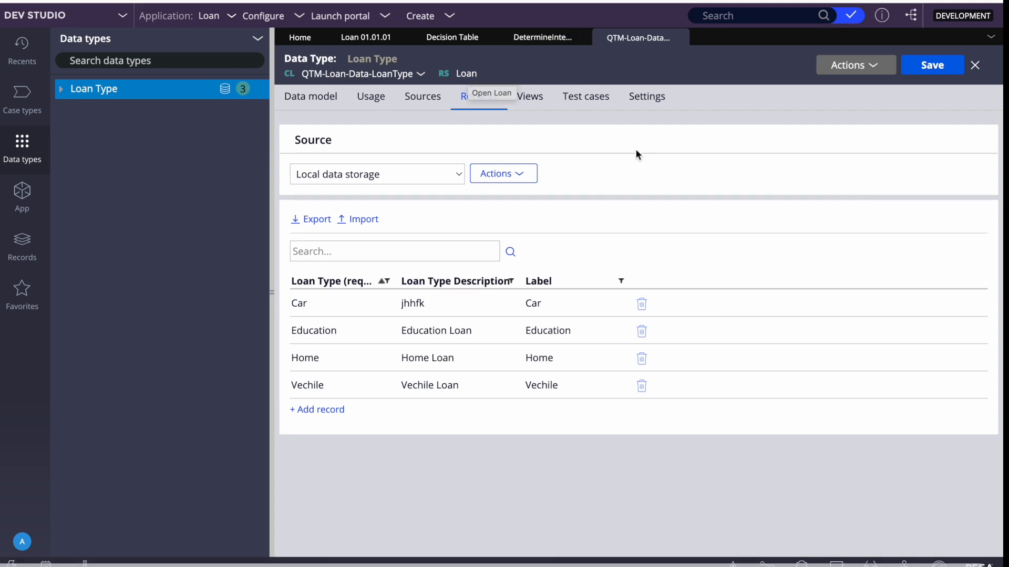
Compare the Loan Type records with the Determine Interest Rate table, selecting its DetermineInterestRate ID
{"action": "left_click", "coordinate": [537, 40]}
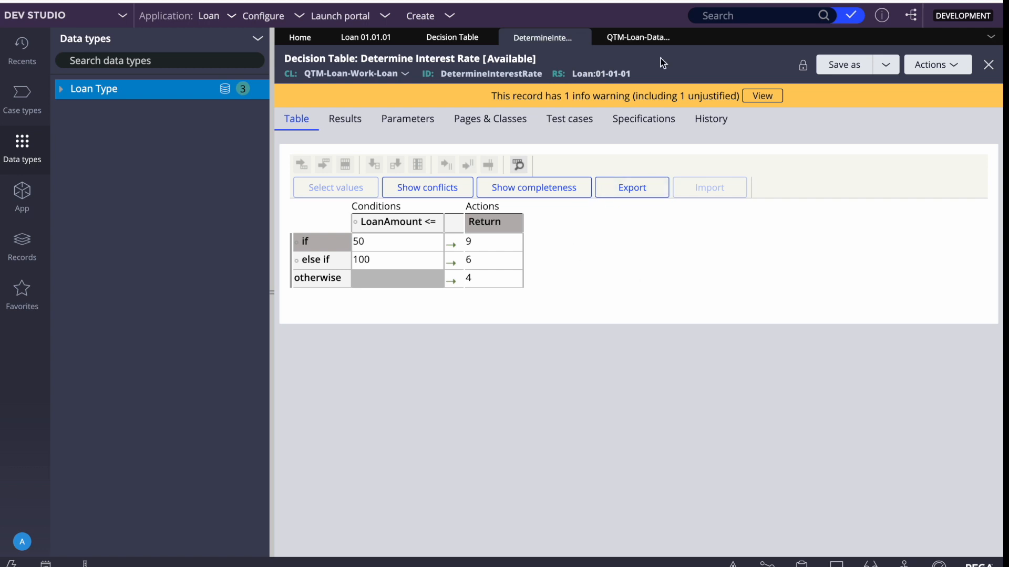
{"action": "left_click", "coordinate": [614, 37]}
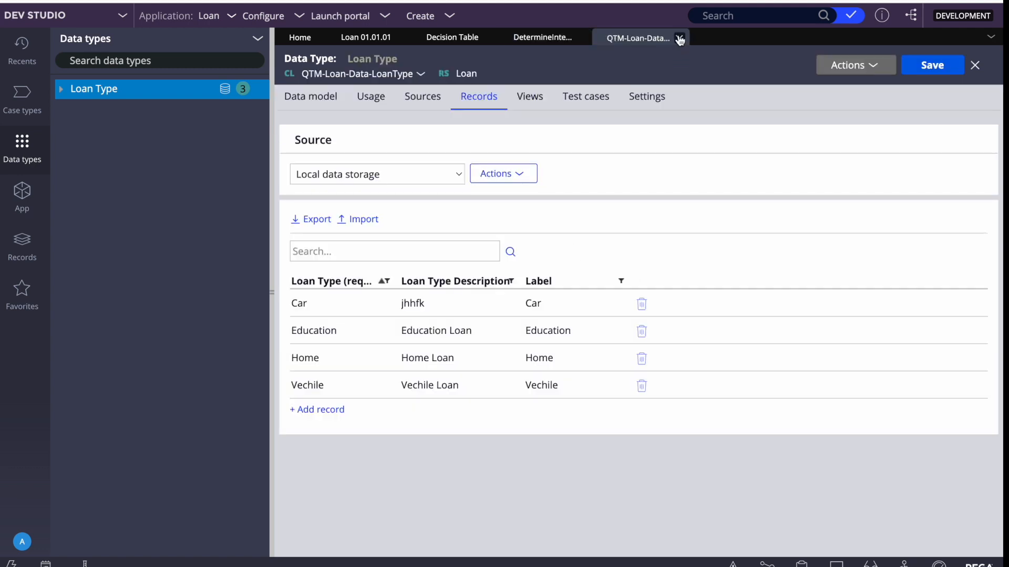
{"action": "left_click", "coordinate": [518, 38]}
{"action": "left_click", "coordinate": [649, 42]}
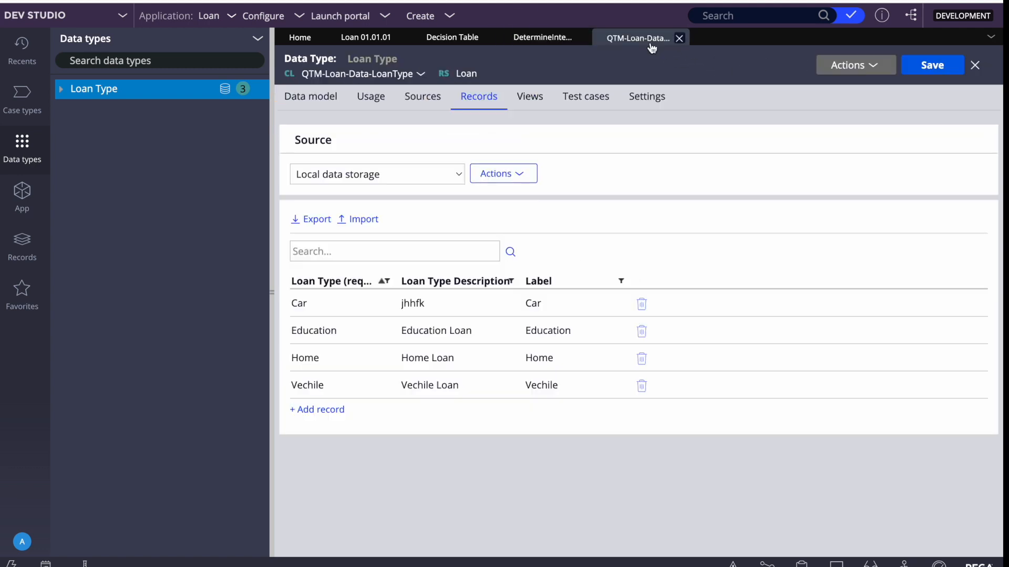
{"action": "left_click", "coordinate": [552, 38]}
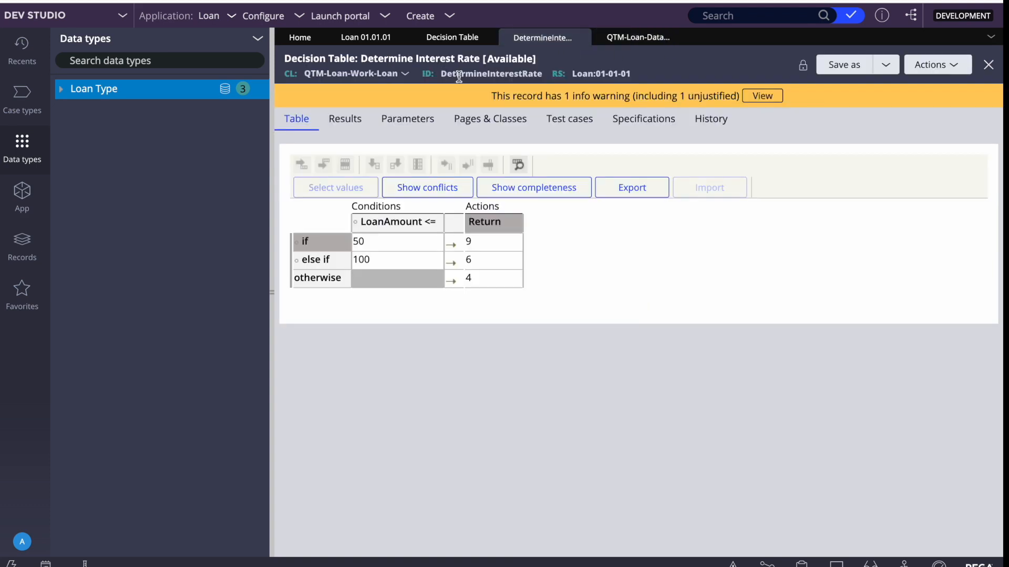
{"action": "double_click", "coordinate": [488, 74]}
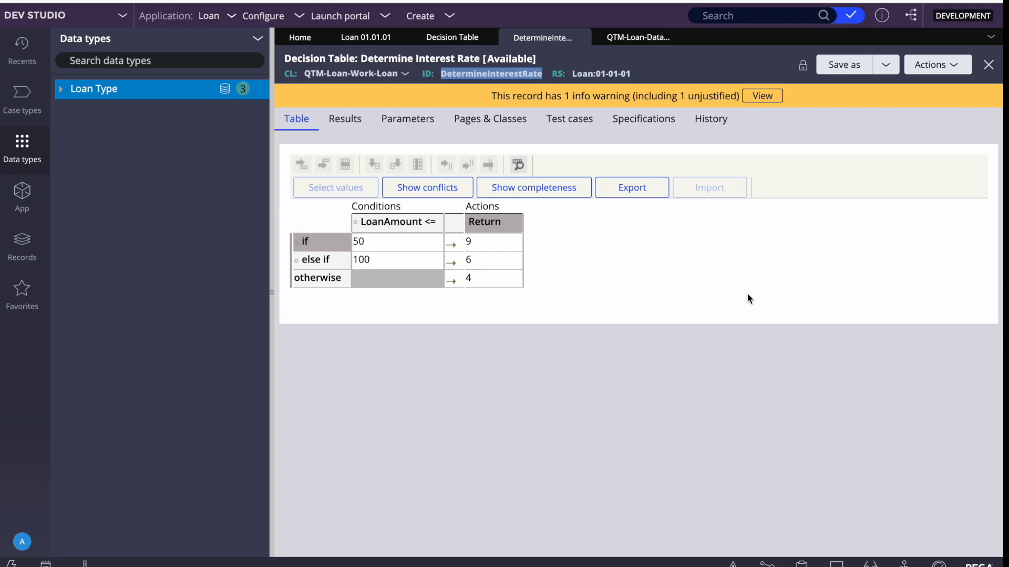
{"action": "key", "text": "F4"}
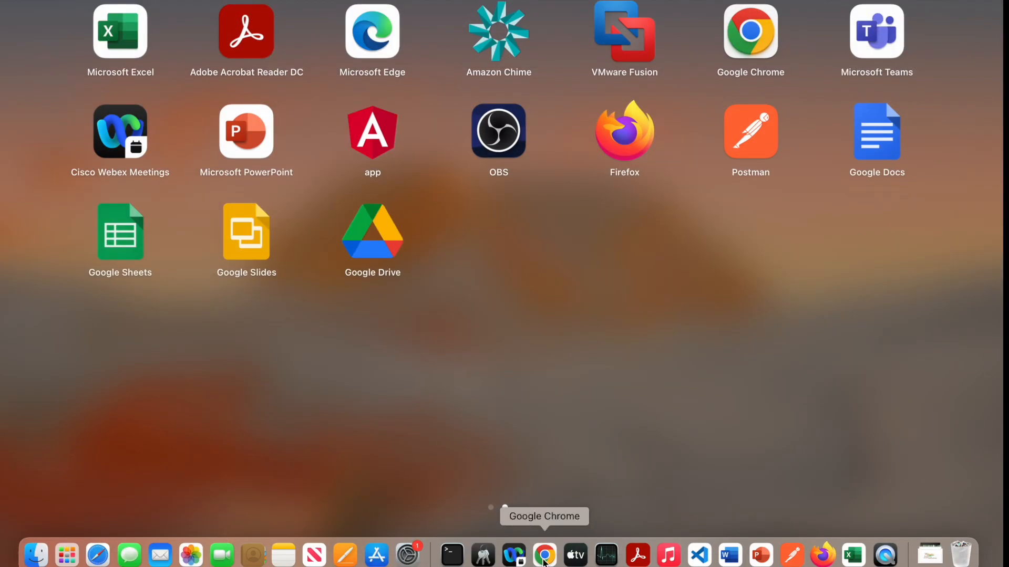
In the portal, close the Loan Type panel and edit Determine Interest rate from Configuration
{"action": "left_click", "coordinate": [544, 558]}
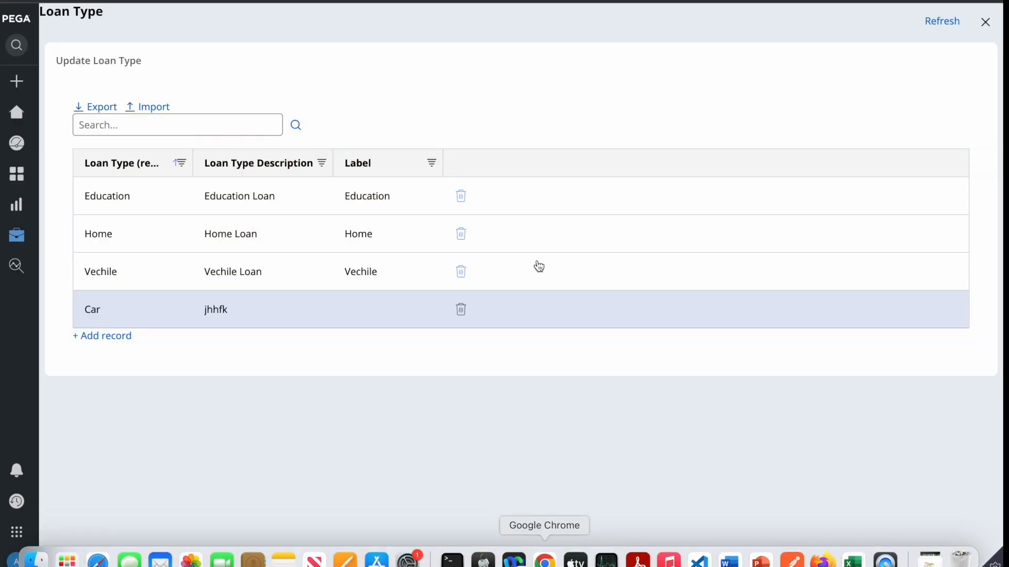
{"action": "left_click", "coordinate": [985, 21]}
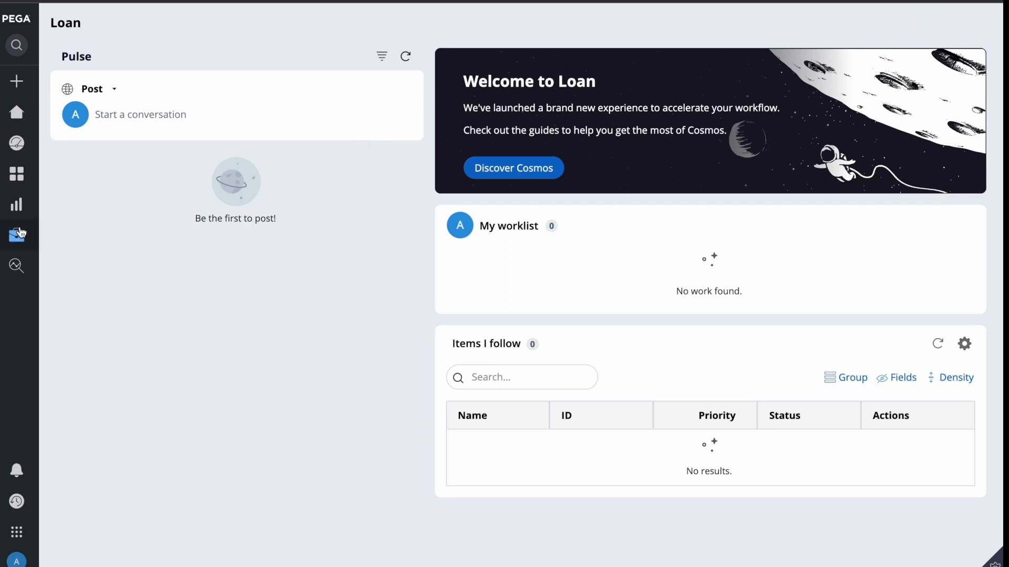
{"action": "left_click", "coordinate": [58, 234]}
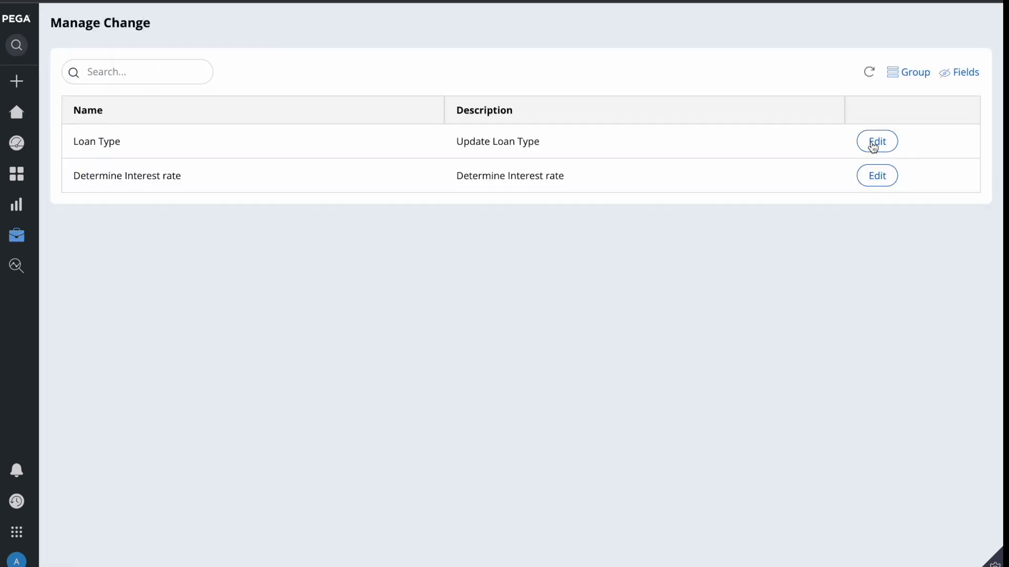
{"action": "left_click", "coordinate": [876, 176]}
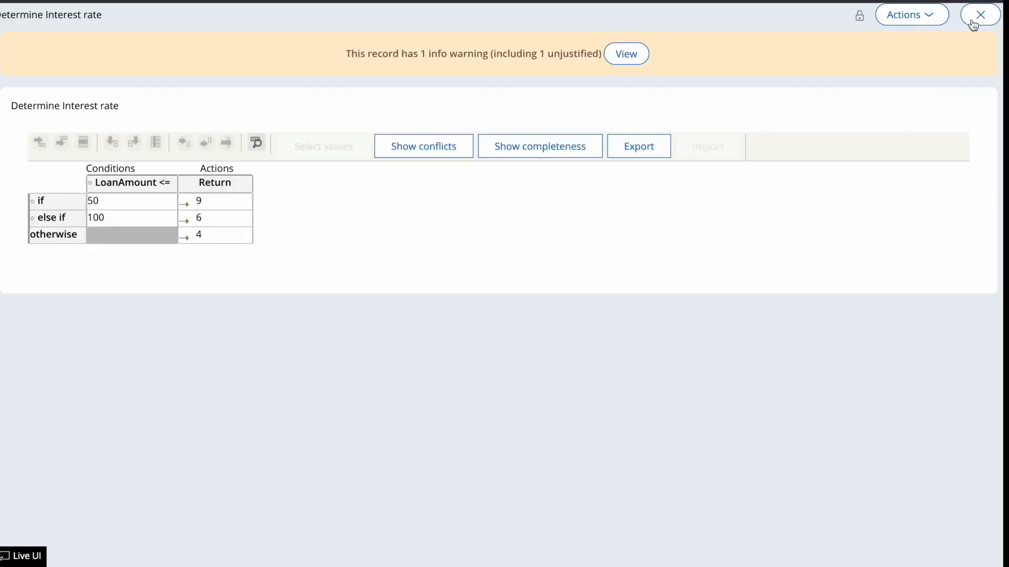
{"action": "key", "text": "F4"}
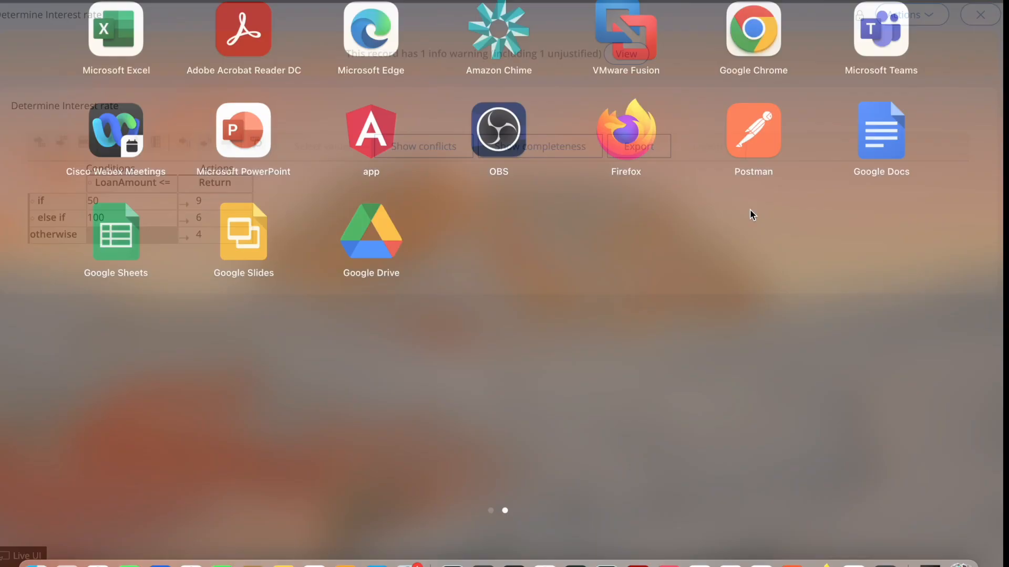
{"action": "left_click", "coordinate": [546, 556]}
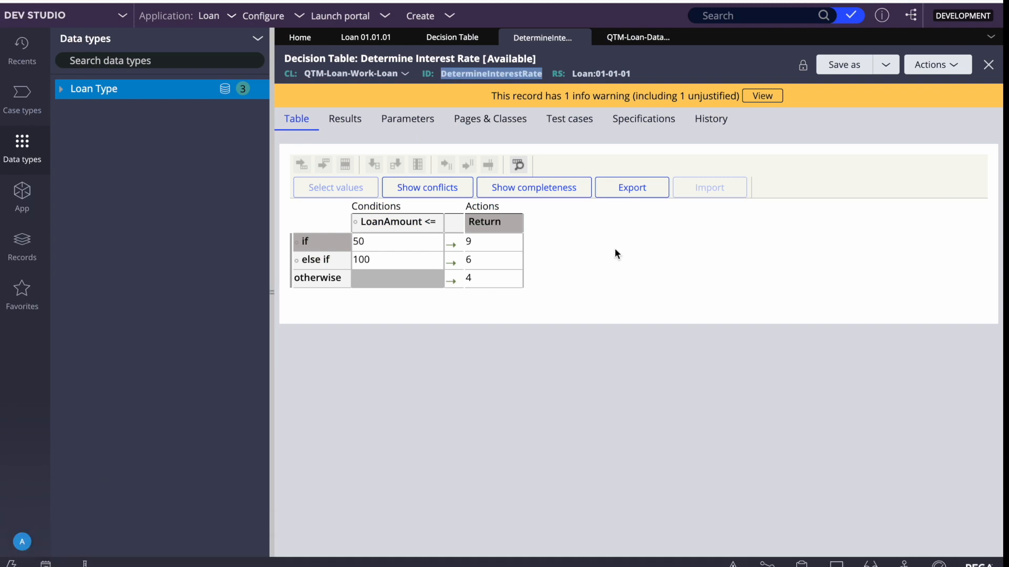
Open the Loan 01.01.01 application, expand Advanced, and type LoanProdRS as a production ruleset
{"action": "left_click", "coordinate": [360, 44]}
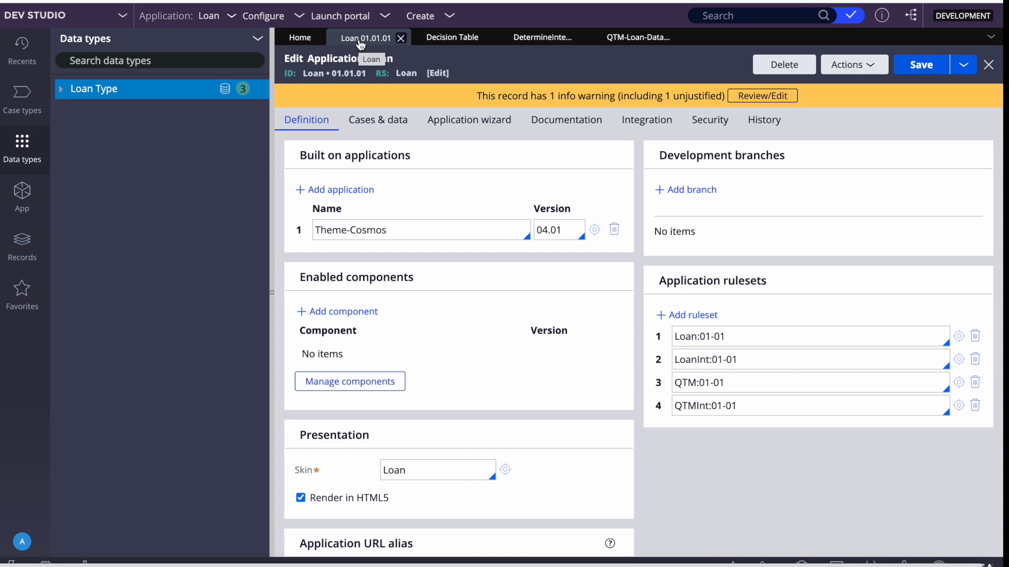
{"action": "scroll", "coordinate": [525, 220], "scroll_direction": "down", "scroll_amount": 3}
{"action": "double_click", "coordinate": [683, 224]}
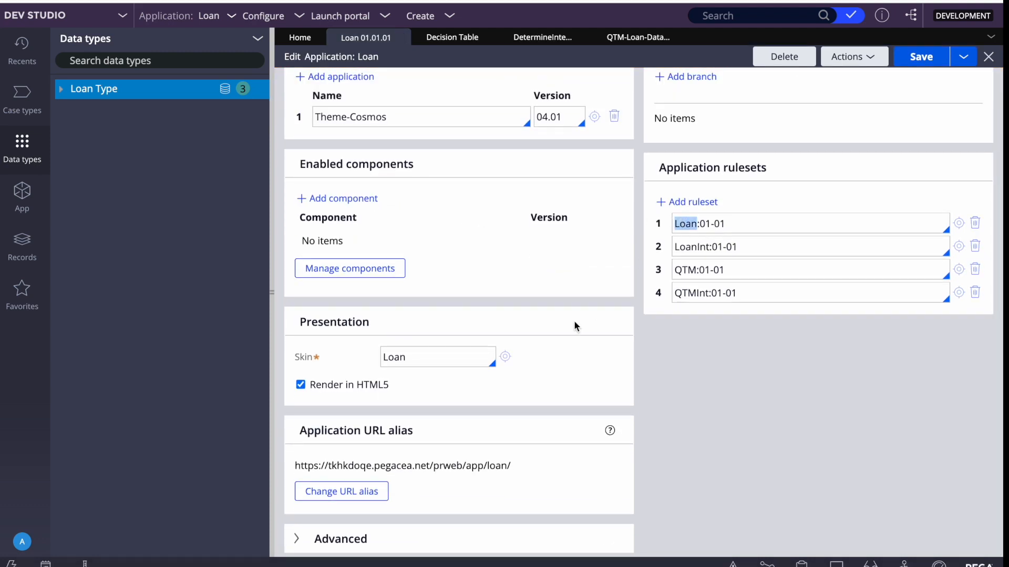
{"action": "left_click", "coordinate": [297, 538]}
{"action": "scroll", "coordinate": [296, 539], "scroll_direction": "down", "scroll_amount": 5}
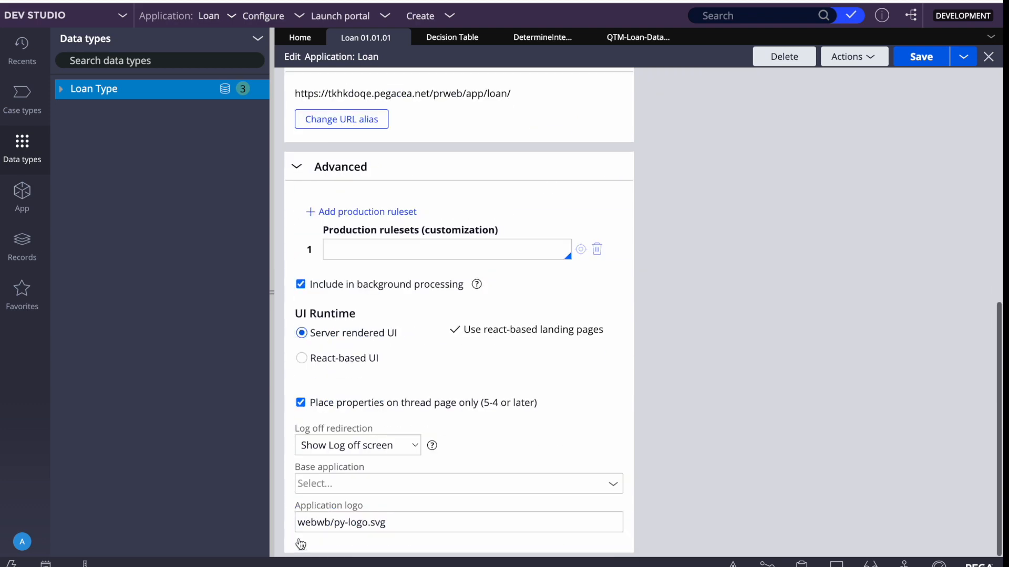
{"action": "scroll", "coordinate": [517, 305], "scroll_direction": "up", "scroll_amount": 10}
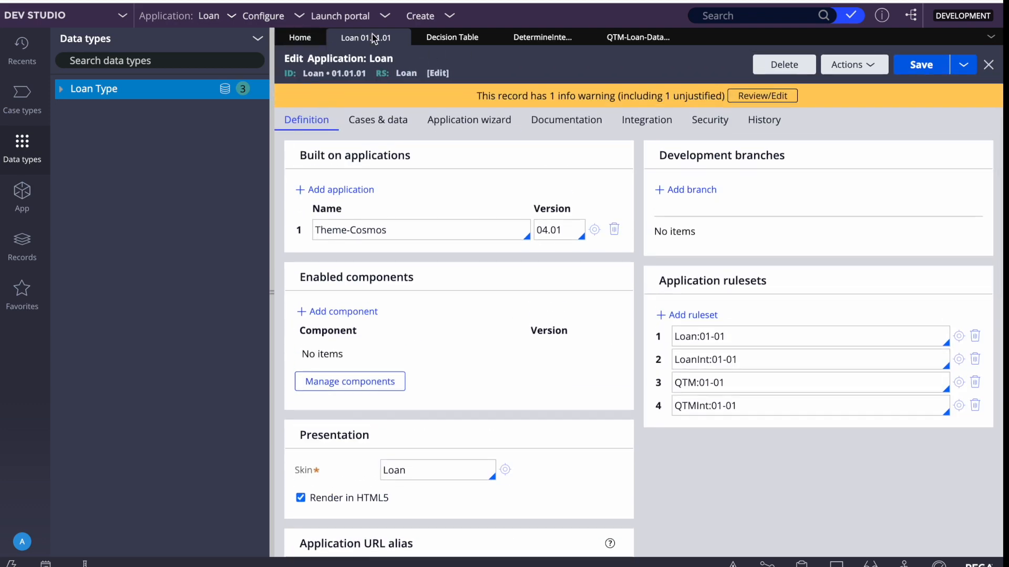
{"action": "scroll", "coordinate": [424, 232], "scroll_direction": "down", "scroll_amount": 10}
{"action": "left_click", "coordinate": [347, 241]}
{"action": "type", "text": "Loan"}
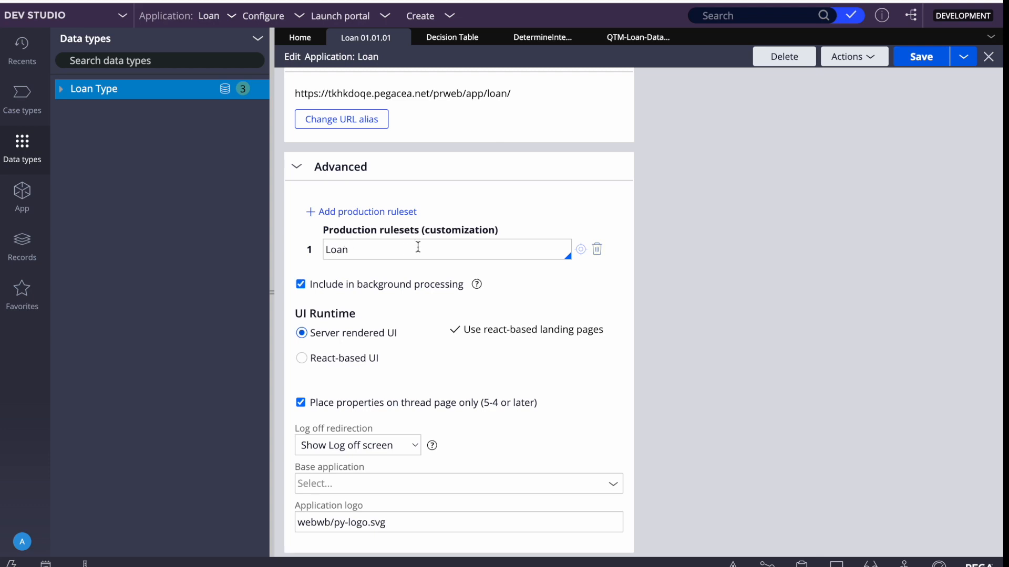
{"action": "type", "text": "ProdRS"}
Create and save ruleset LoanProdRS version 01-01-01, then append :01-01 to the production ruleset entry
{"action": "left_click", "coordinate": [581, 250]}
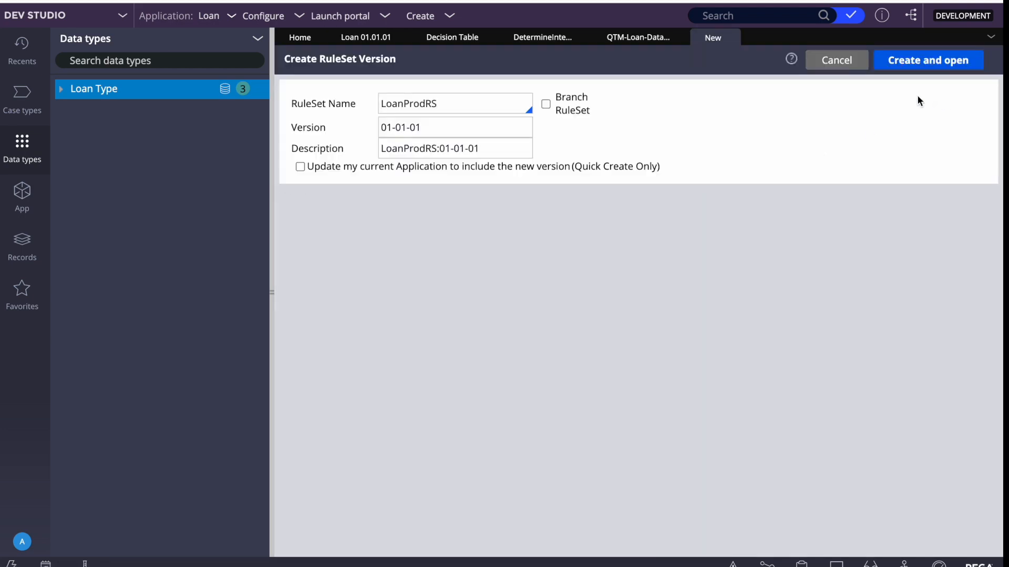
{"action": "left_click", "coordinate": [907, 59]}
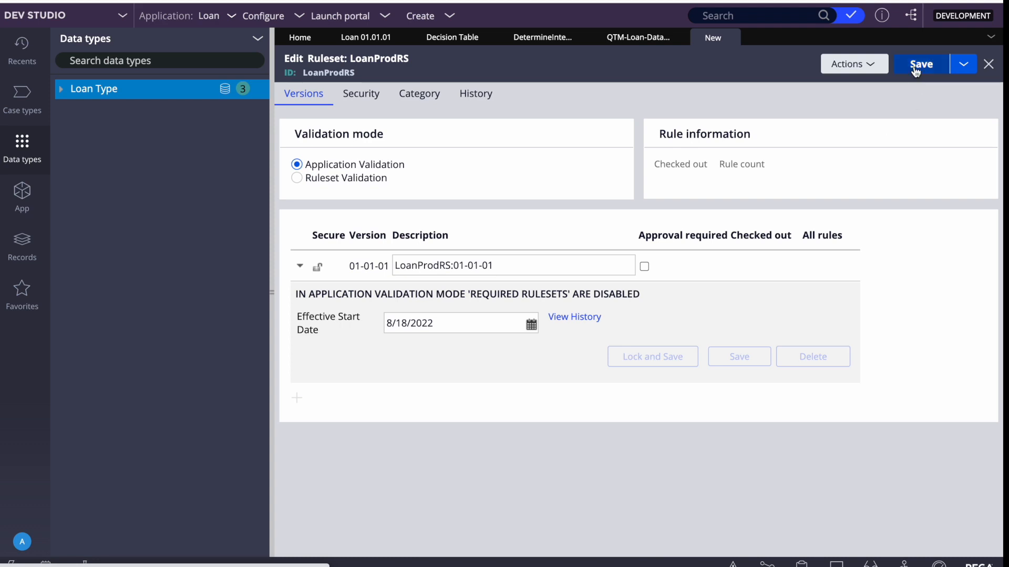
{"action": "left_click", "coordinate": [915, 69]}
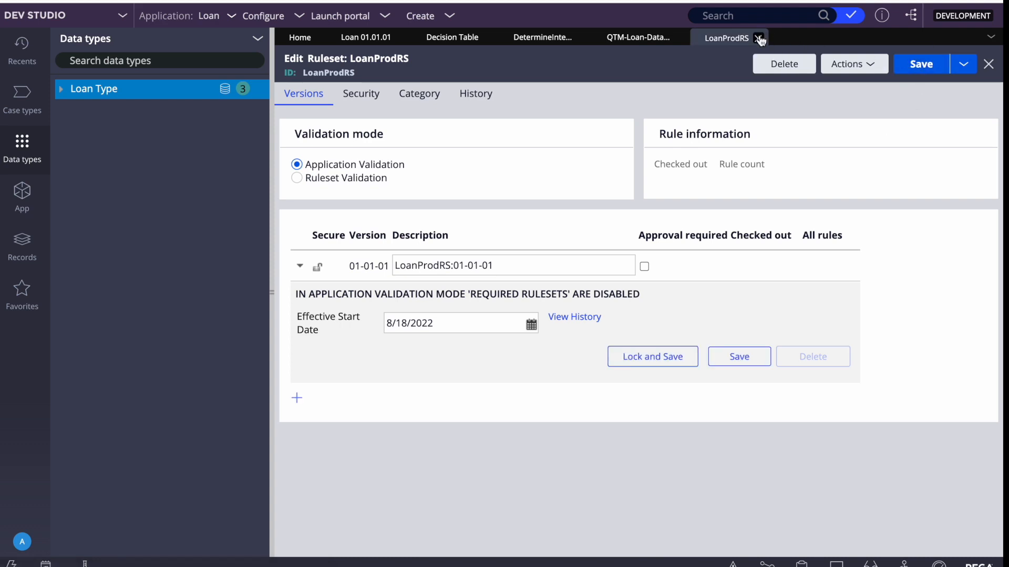
{"action": "left_click", "coordinate": [758, 38]}
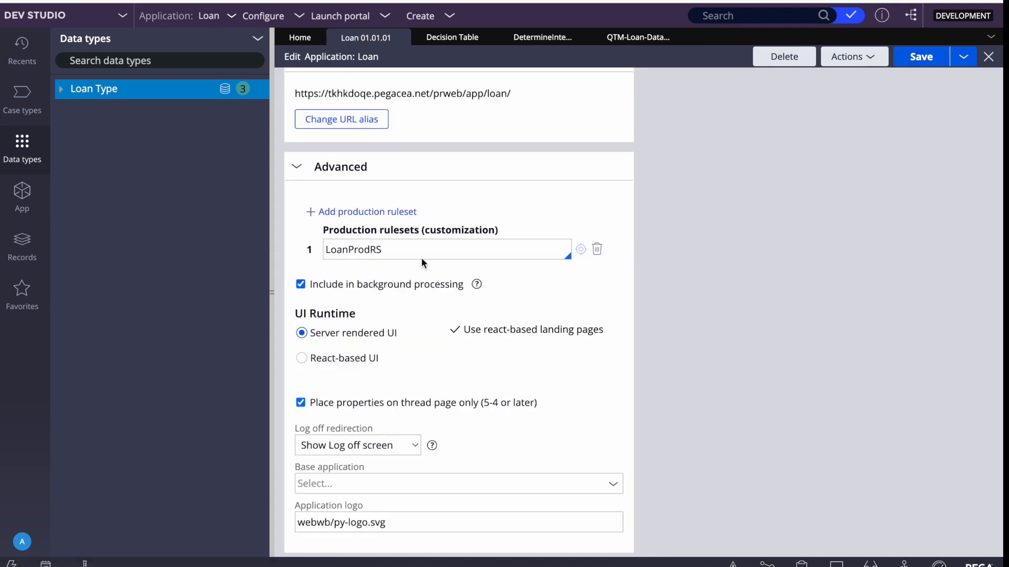
{"action": "type", "text": ":01-01"}
Save the Loan application with LoanProdRS:01-01, then select that value to copy it
{"action": "left_click", "coordinate": [922, 57]}
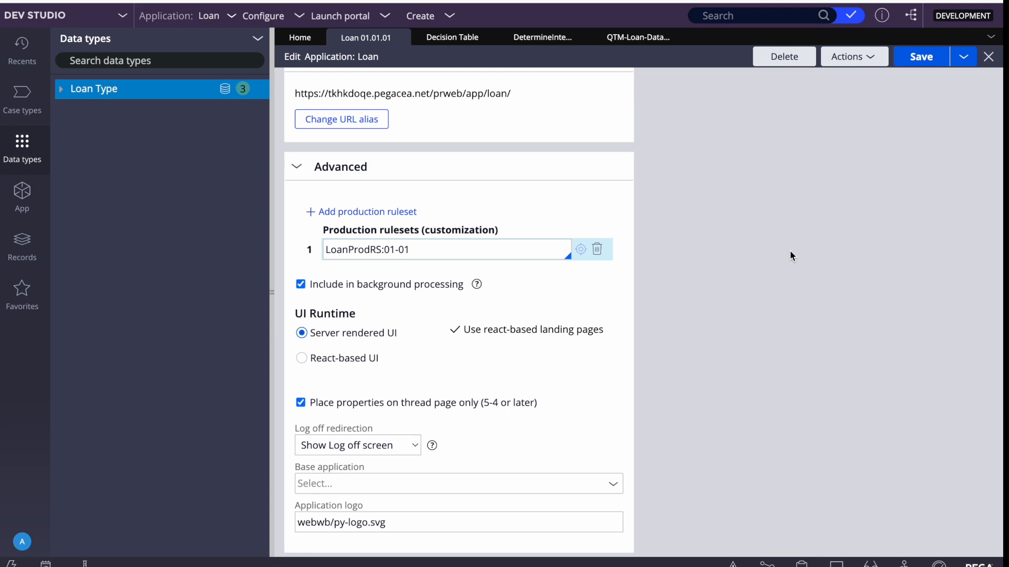
{"action": "left_click", "coordinate": [349, 258]}
{"action": "key", "text": "Right"}
{"action": "key", "text": "shift+Left"}
{"action": "key", "text": "shift+Left"}
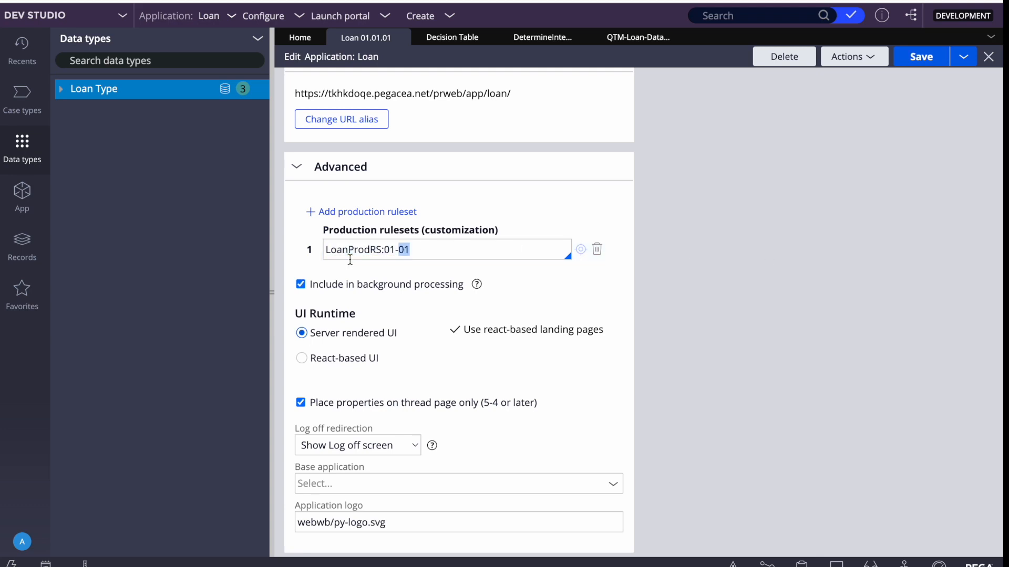
{"action": "key", "text": "Right"}
{"action": "triple_click", "coordinate": [350, 252]}
{"action": "key", "text": "ctrl+c"}
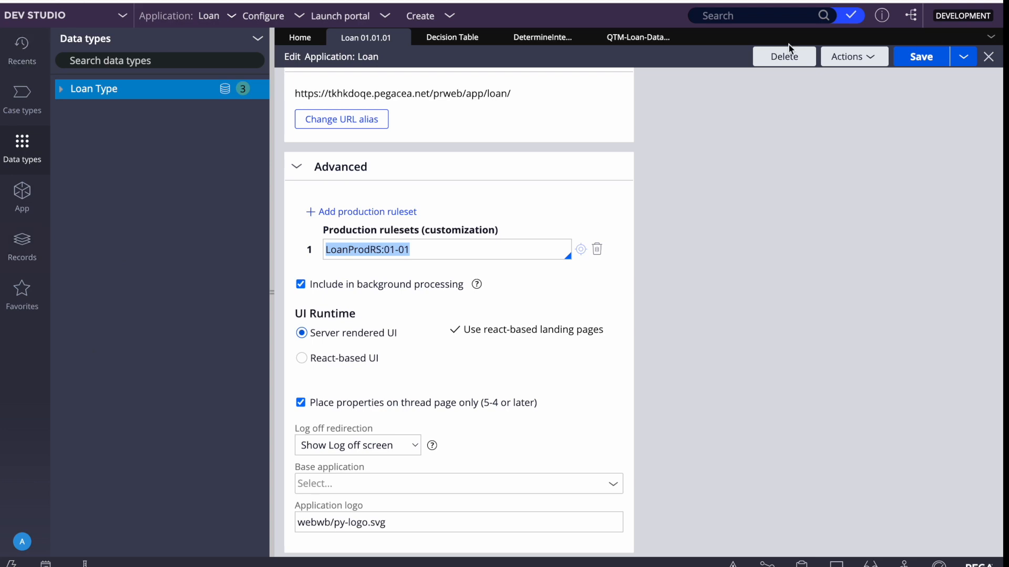
Search for user1 and open the operator record from the results
{"action": "left_click", "coordinate": [719, 16]}
{"action": "type", "text": "USRE"}
{"action": "type", "text": "1"}
{"action": "key", "text": "BackSpace"}
{"action": "key", "text": "BackSpace"}
{"action": "key", "text": "BackSpace"}
{"action": "key", "text": "BackSpace"}
{"action": "key", "text": "BackSpace"}
{"action": "type", "text": "user1"}
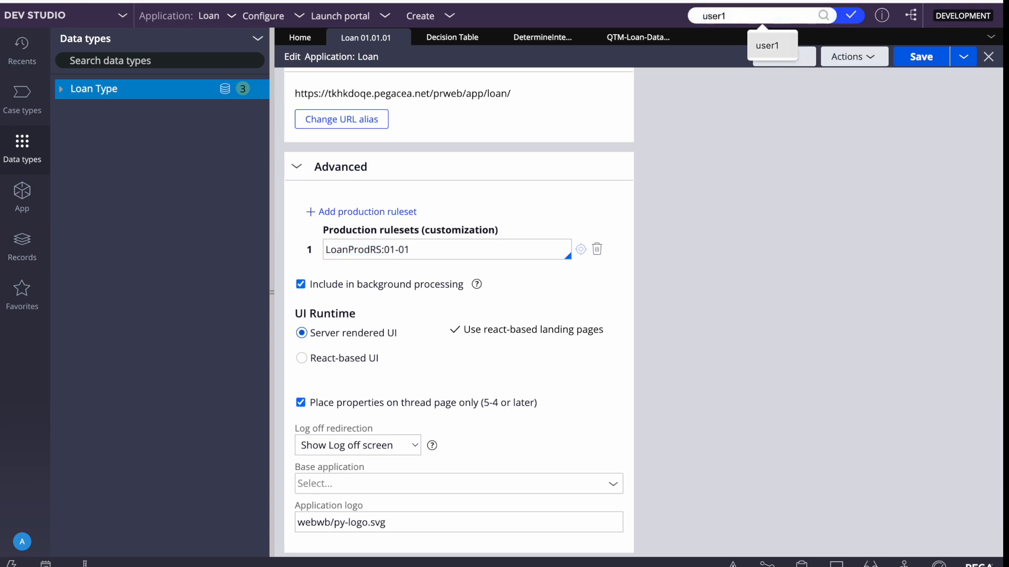
{"action": "key", "text": "Return"}
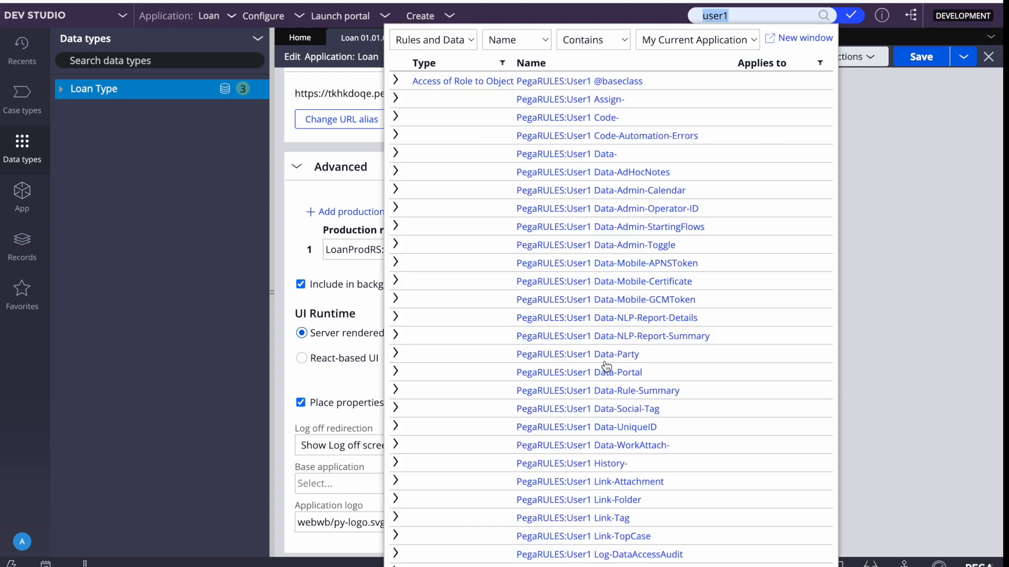
{"action": "scroll", "coordinate": [604, 379], "scroll_direction": "down", "scroll_amount": 8}
{"action": "left_click", "coordinate": [529, 563]}
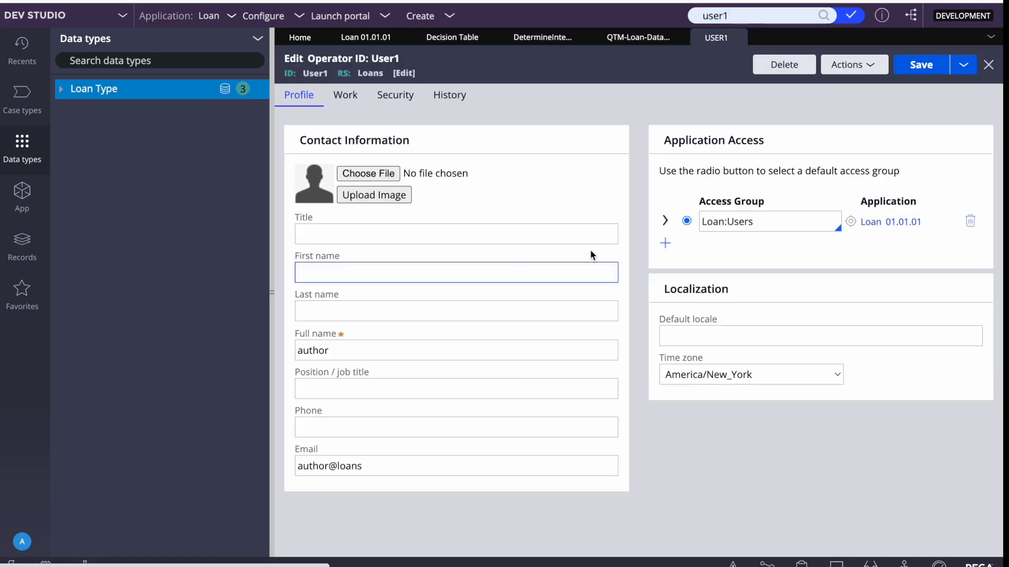
Paste LoanProdRS:01-01 into the Loan:Users access group's Production Rulesets and save it
{"action": "left_click", "coordinate": [846, 222]}
{"action": "scroll", "coordinate": [392, 354], "scroll_direction": "down", "scroll_amount": 1}
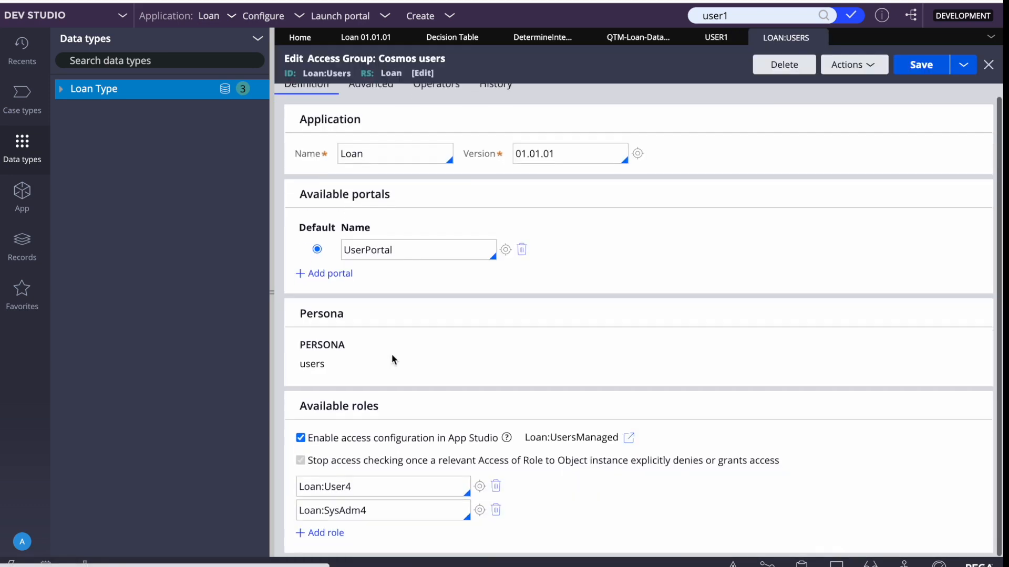
{"action": "scroll", "coordinate": [384, 237], "scroll_direction": "up", "scroll_amount": 1}
{"action": "left_click", "coordinate": [368, 95]}
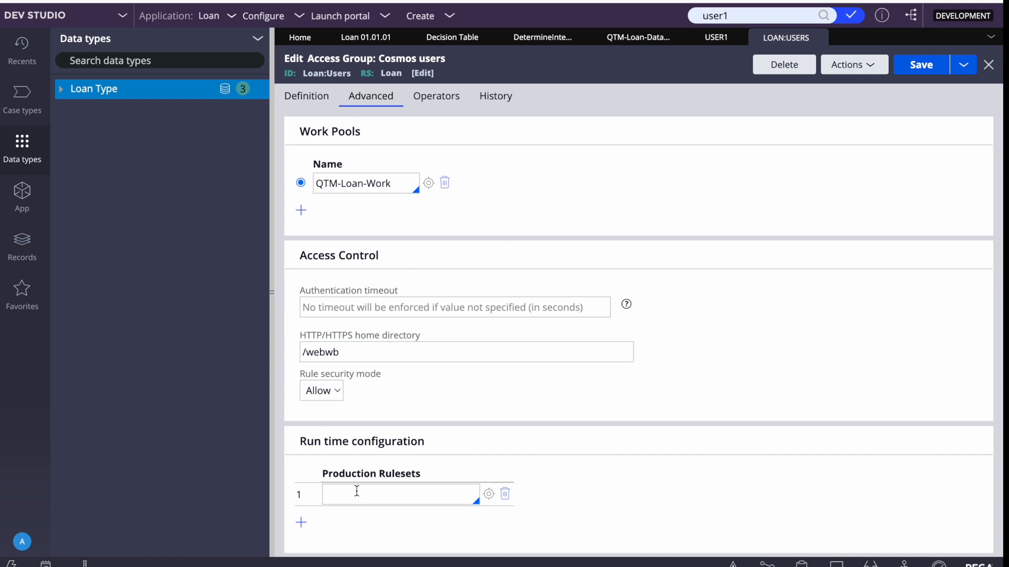
{"action": "left_click", "coordinate": [354, 491]}
{"action": "key", "text": "ctrl+v"}
{"action": "left_click", "coordinate": [912, 72]}
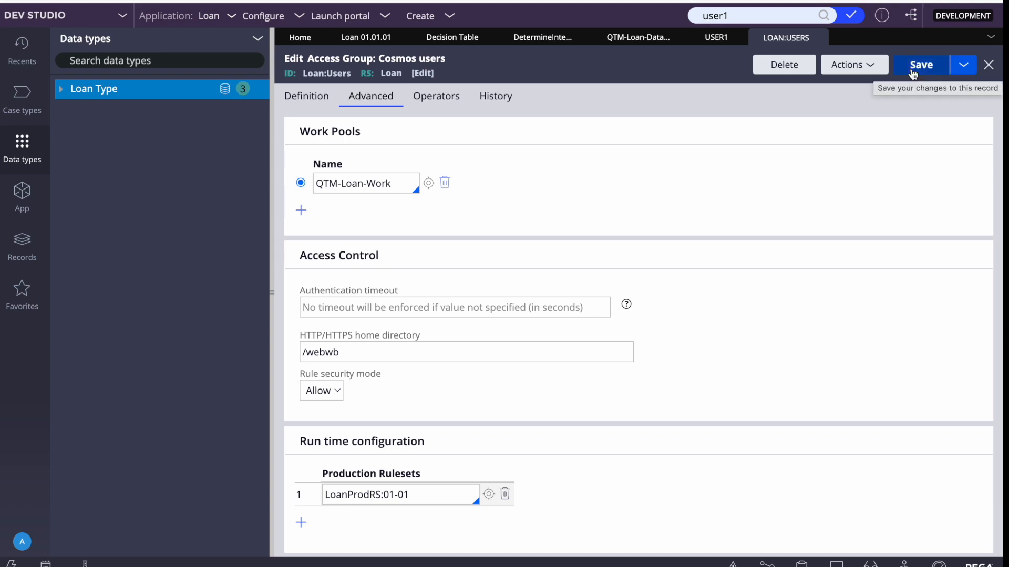
Check the saved production ruleset value, close the access group, and return to the decision table
{"action": "triple_click", "coordinate": [409, 489]}
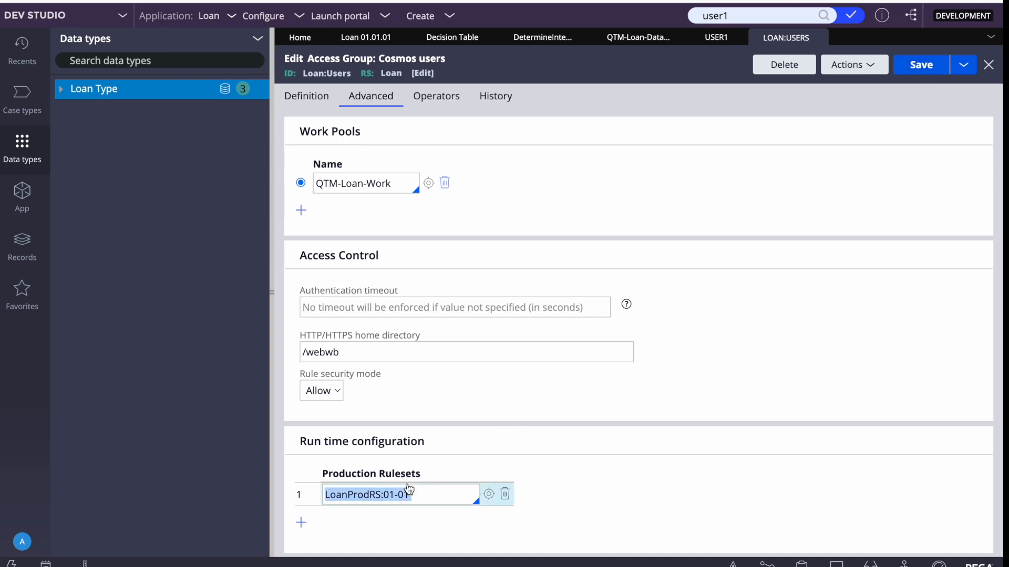
{"action": "left_click", "coordinate": [626, 304]}
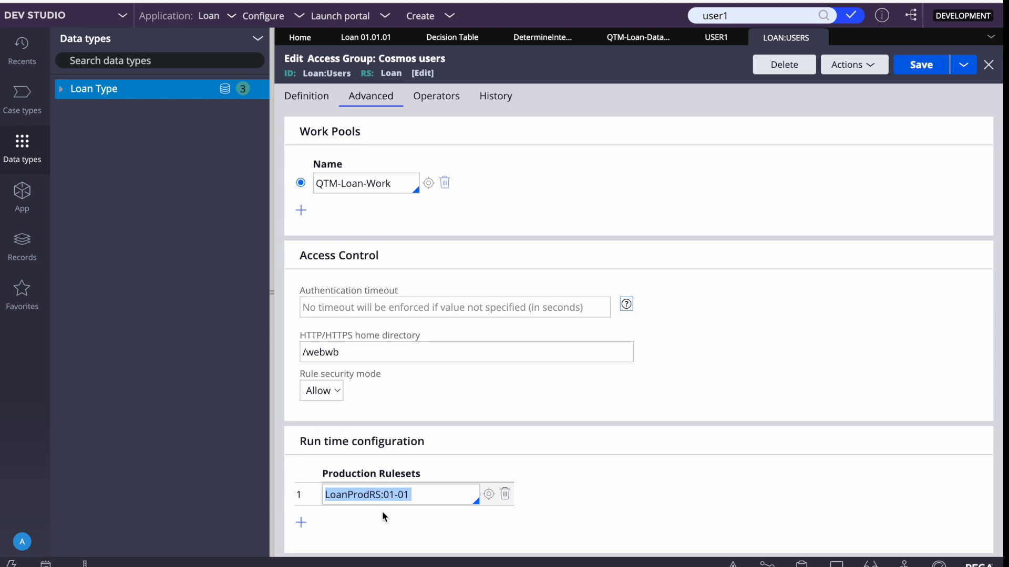
{"action": "left_click", "coordinate": [363, 501]}
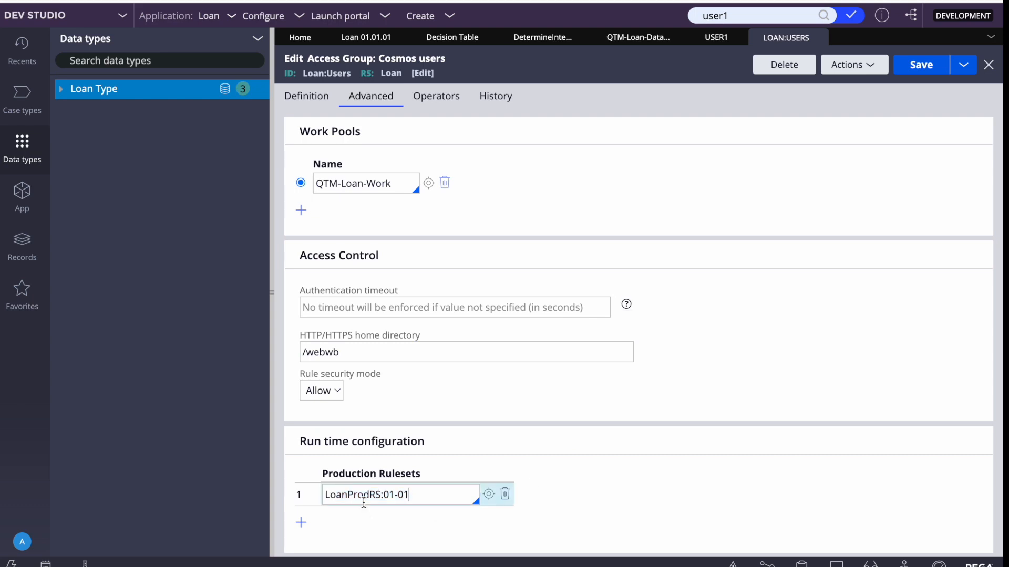
{"action": "triple_click", "coordinate": [363, 502]}
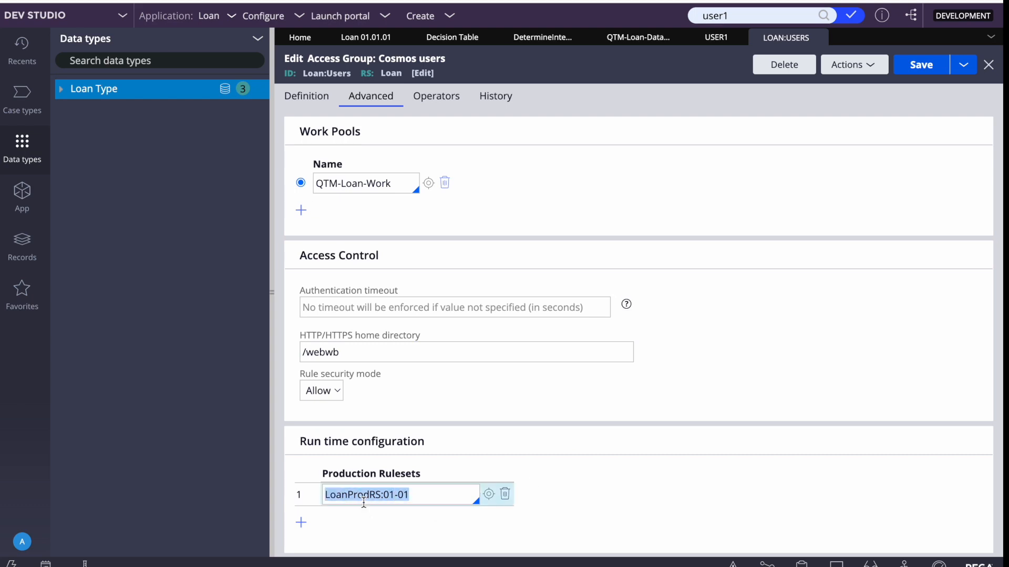
{"action": "key", "text": "shift+Tab"}
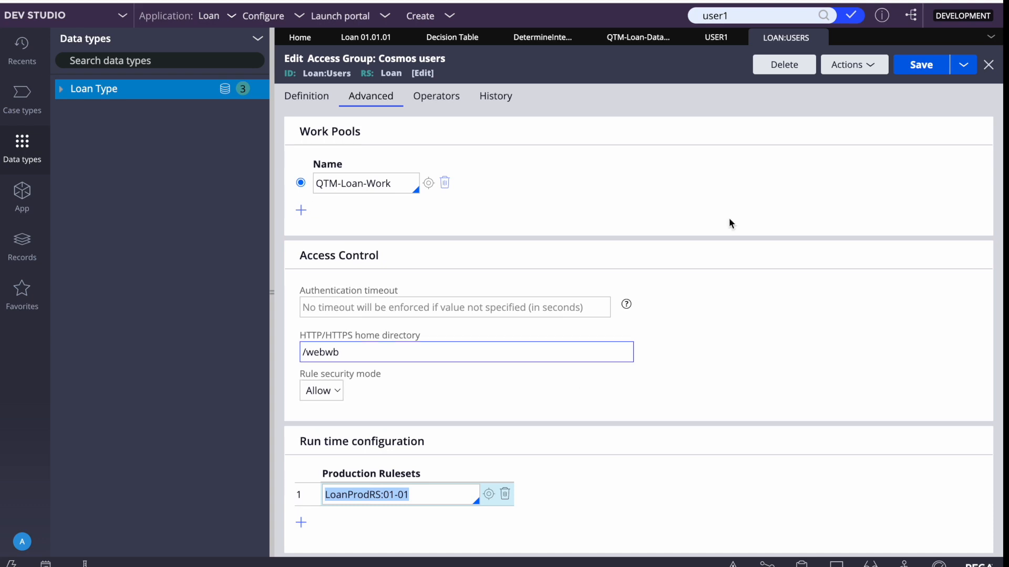
{"action": "left_click", "coordinate": [821, 38]}
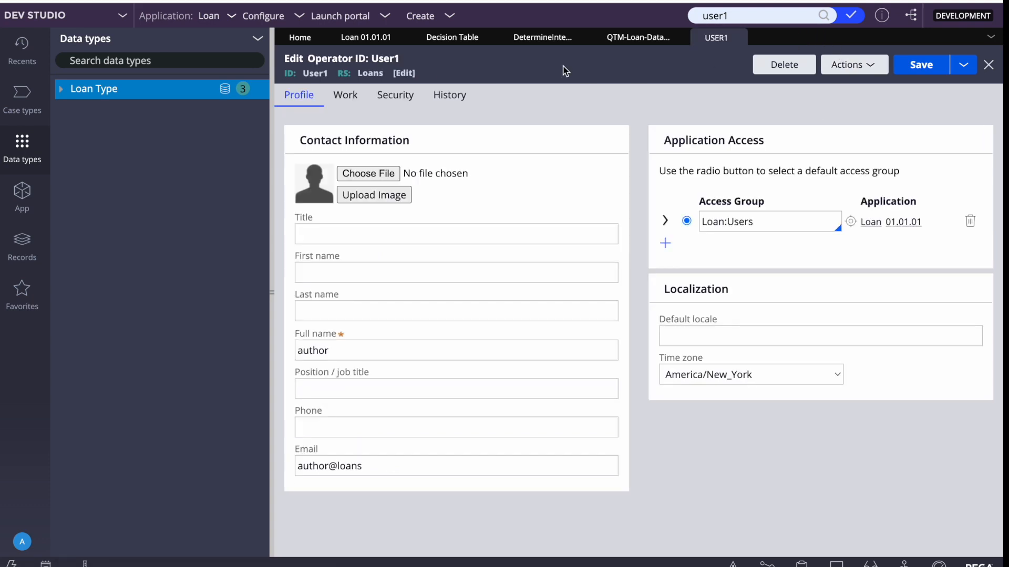
{"action": "left_click", "coordinate": [536, 38]}
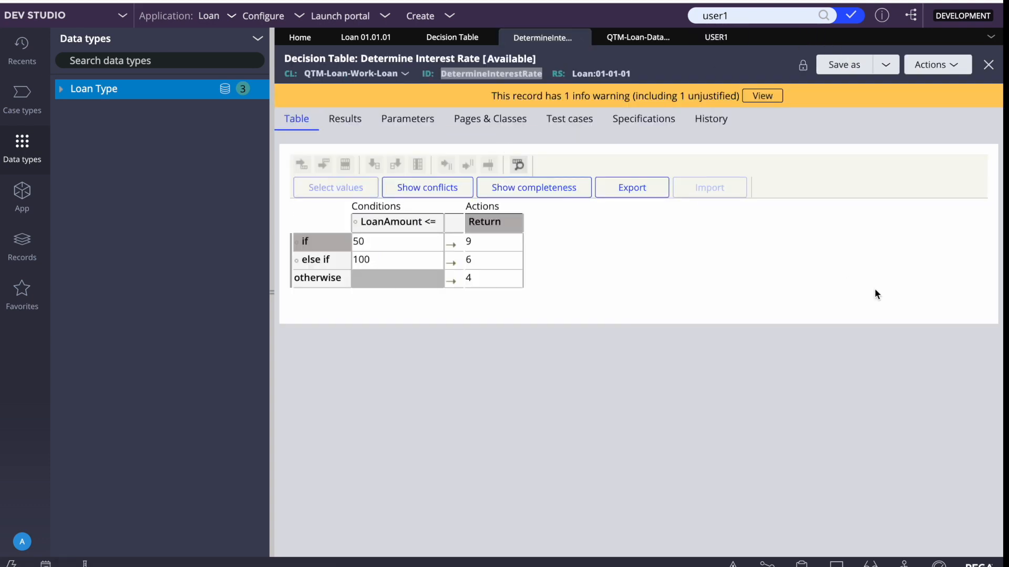
{"action": "left_click", "coordinate": [954, 64]}
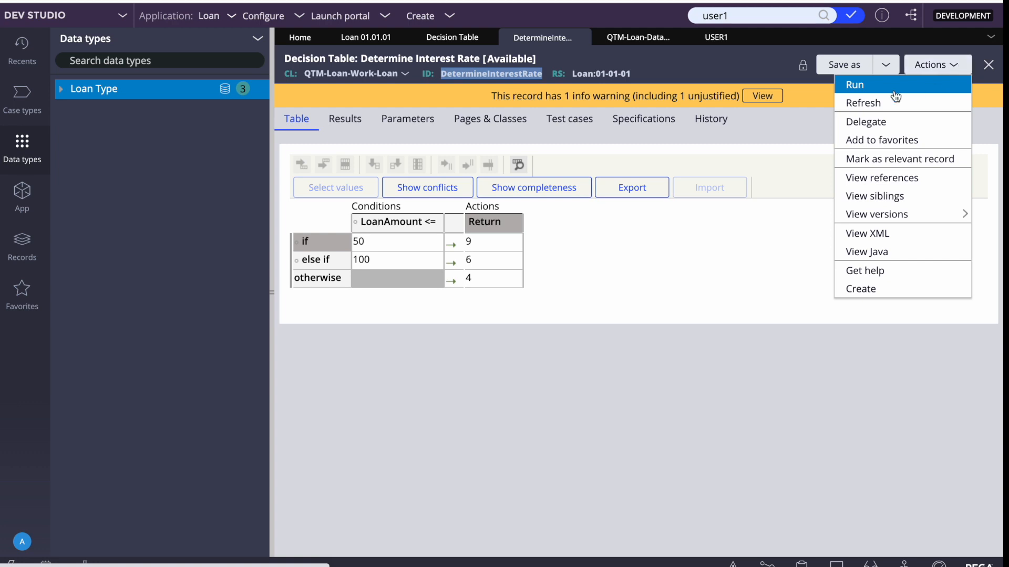
Refresh the decision table, cancel a Save as copy targeting LoanInt, and open the operator profile menu
{"action": "left_click", "coordinate": [866, 104]}
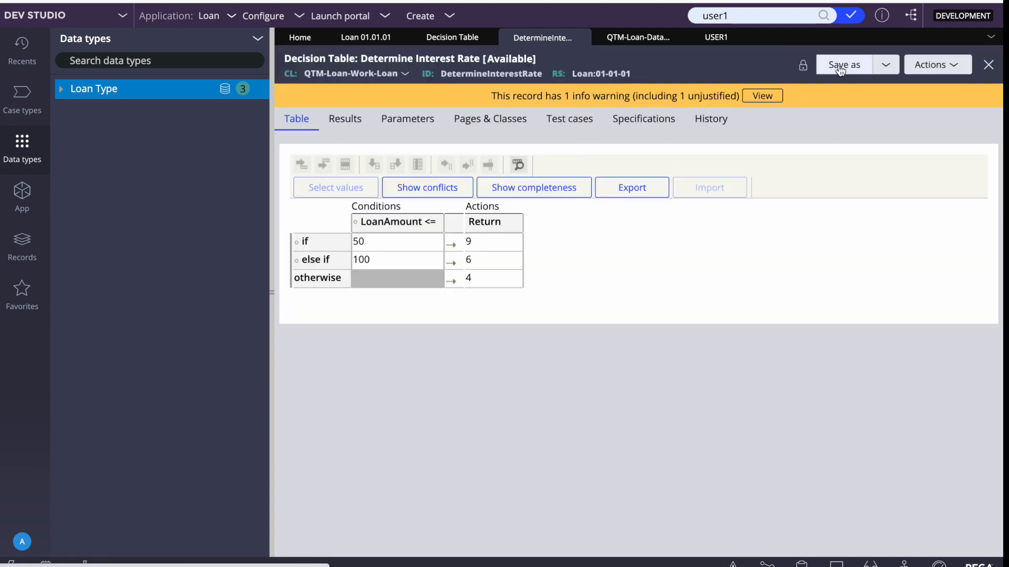
{"action": "left_click", "coordinate": [839, 68]}
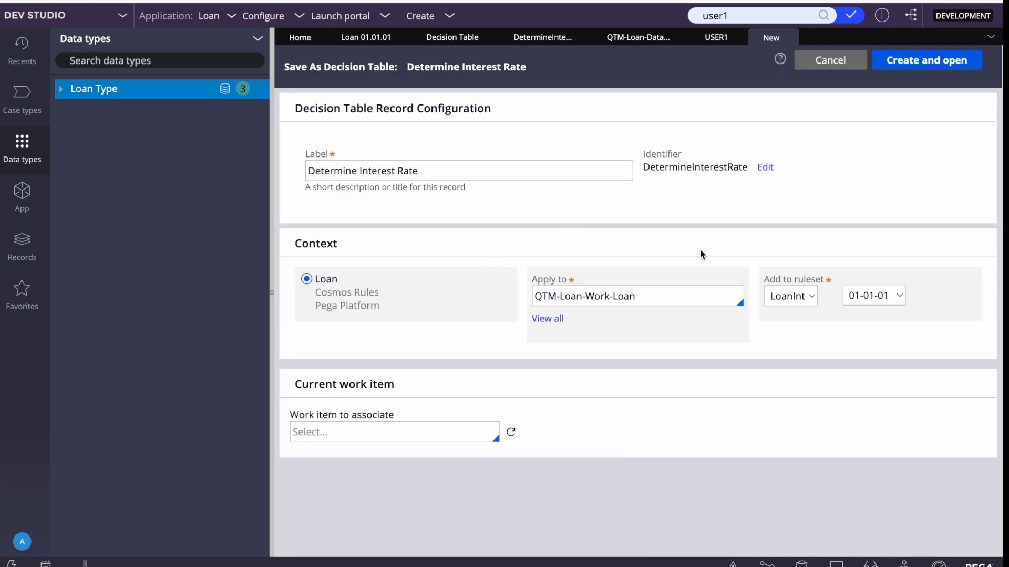
{"action": "left_click", "coordinate": [795, 297]}
{"action": "left_click", "coordinate": [796, 298]}
{"action": "left_click", "coordinate": [815, 67]}
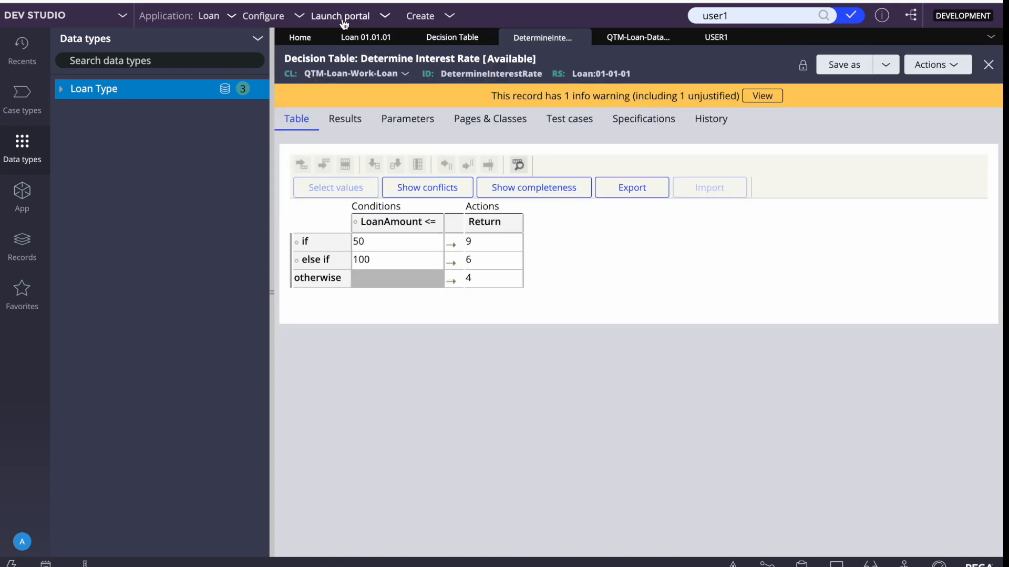
{"action": "left_click", "coordinate": [22, 541]}
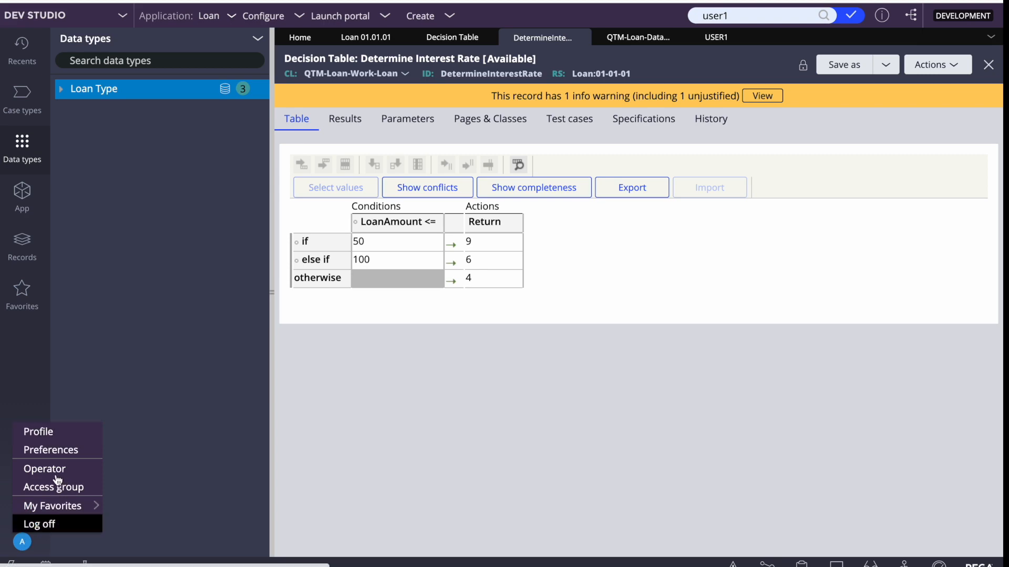
Paste LoanProdRS:01-01 into the Loan:Authors access group's Production Rulesets and save it
{"action": "left_click", "coordinate": [41, 489]}
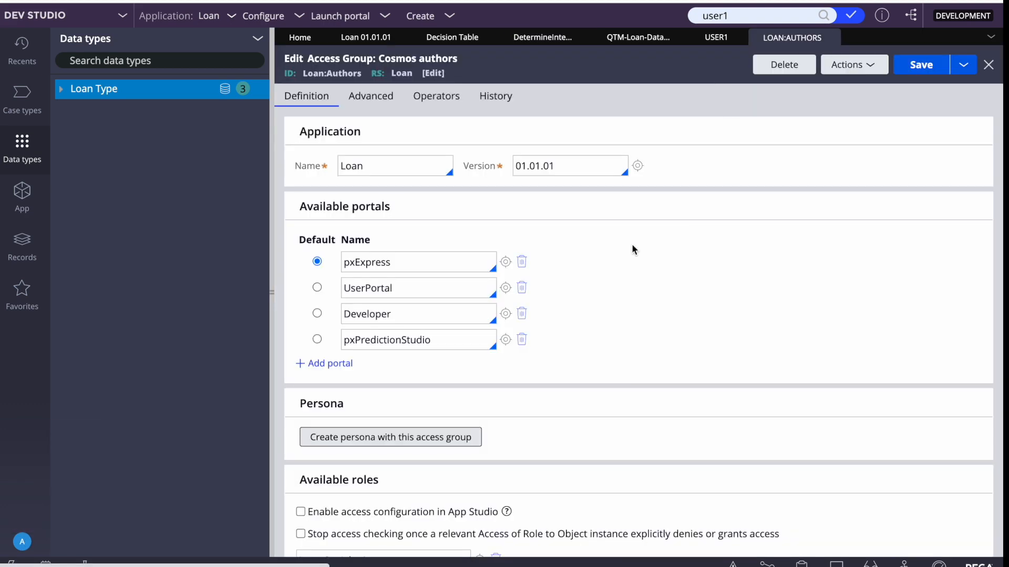
{"action": "left_click", "coordinate": [395, 104]}
{"action": "scroll", "coordinate": [484, 270], "scroll_direction": "down", "scroll_amount": 5}
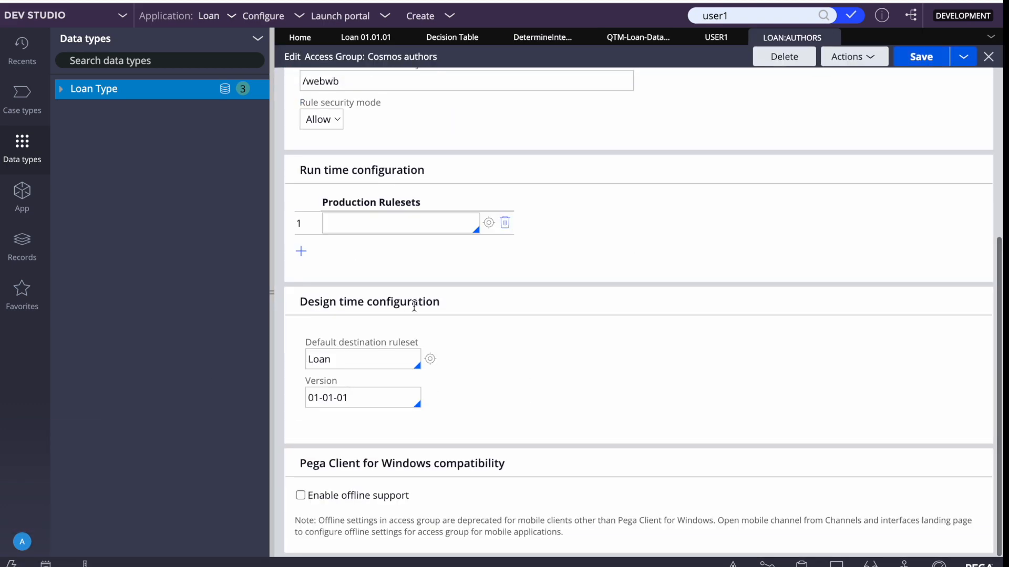
{"action": "left_click", "coordinate": [363, 227]}
{"action": "type", "text": "LoanProdRS:01-01"}
{"action": "left_click", "coordinate": [921, 56]}
Verify the LoanProdRS:01-01 entry, save the access group again, and close it
{"action": "scroll", "coordinate": [809, 225], "scroll_direction": "up", "scroll_amount": 5}
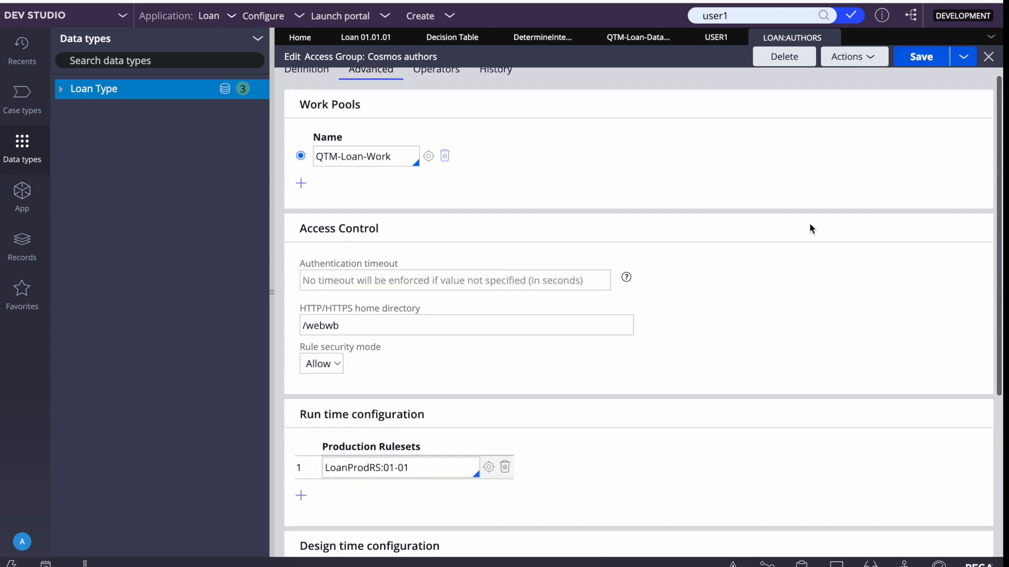
{"action": "scroll", "coordinate": [494, 409], "scroll_direction": "down", "scroll_amount": 3}
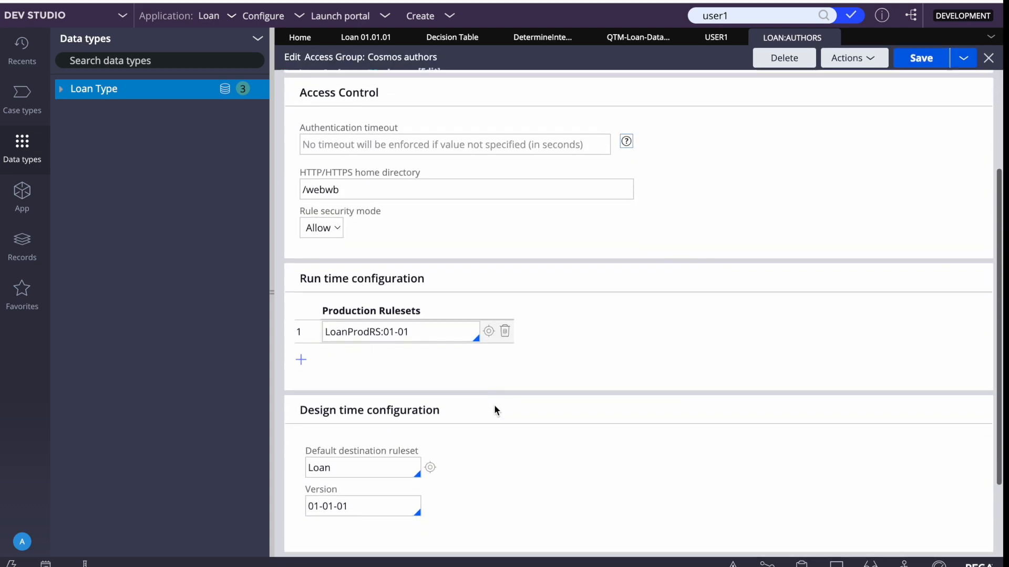
{"action": "triple_click", "coordinate": [334, 316]}
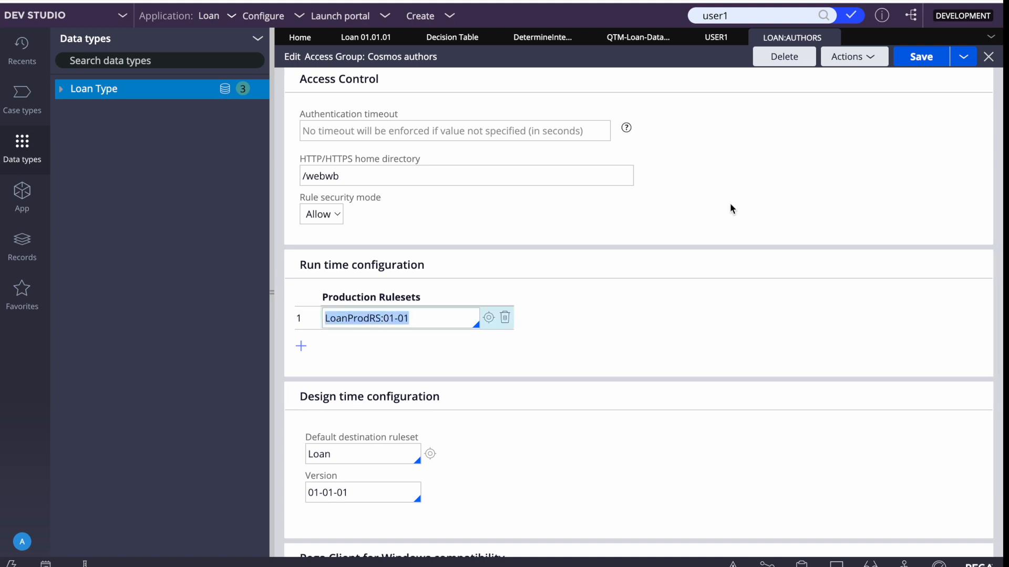
{"action": "scroll", "coordinate": [730, 204], "scroll_direction": "up", "scroll_amount": 3}
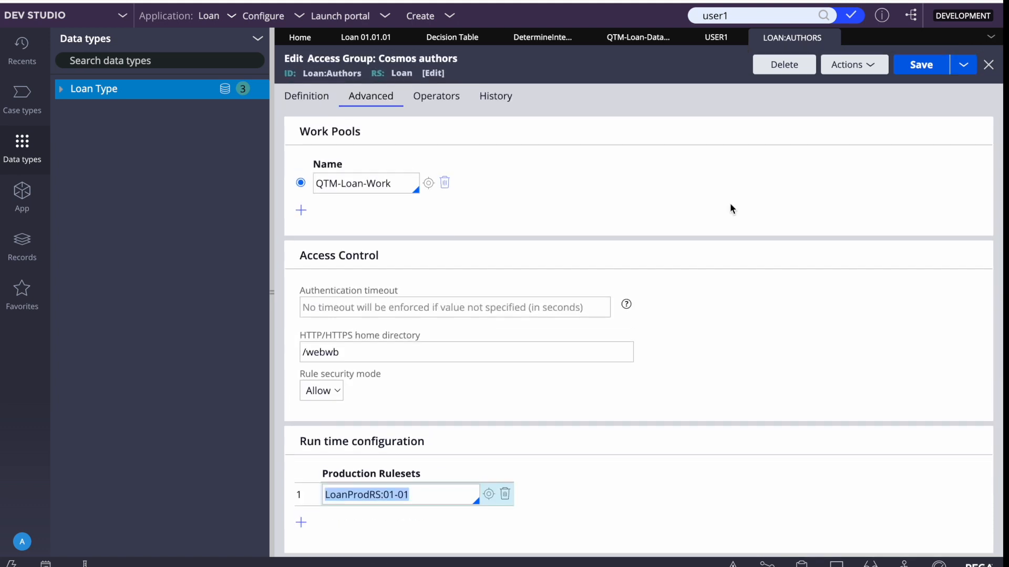
{"action": "left_click", "coordinate": [922, 65]}
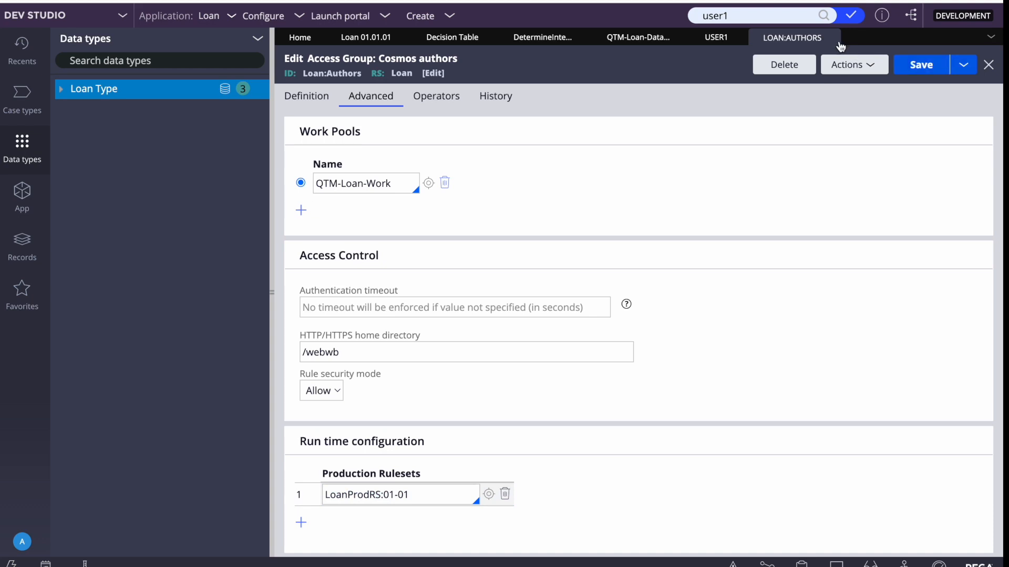
{"action": "left_click", "coordinate": [838, 43]}
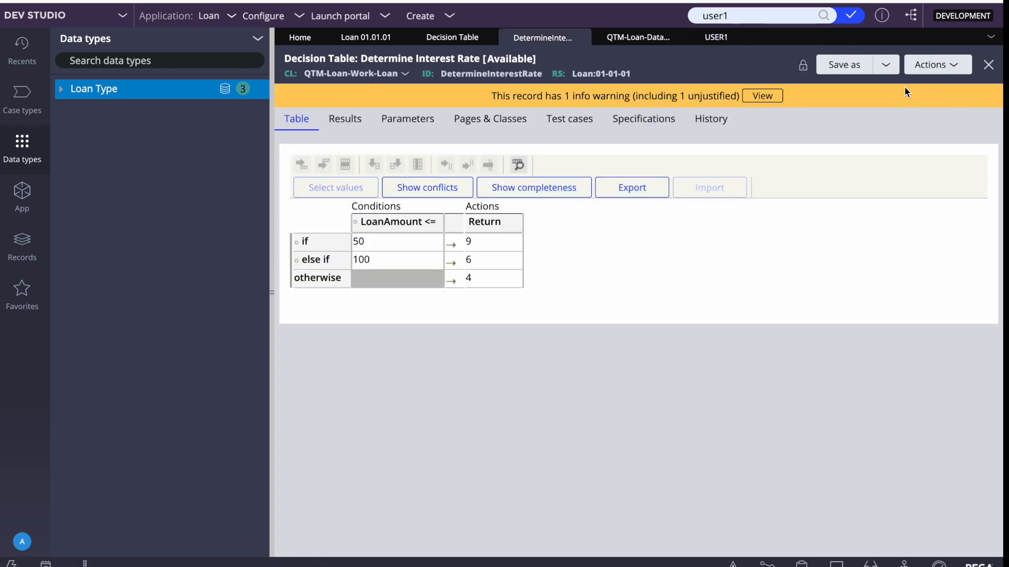
Save a copy of the Determine Interest Rate decision table into ruleset LoanProdRS 01-01-01 and save it
{"action": "left_click", "coordinate": [847, 64]}
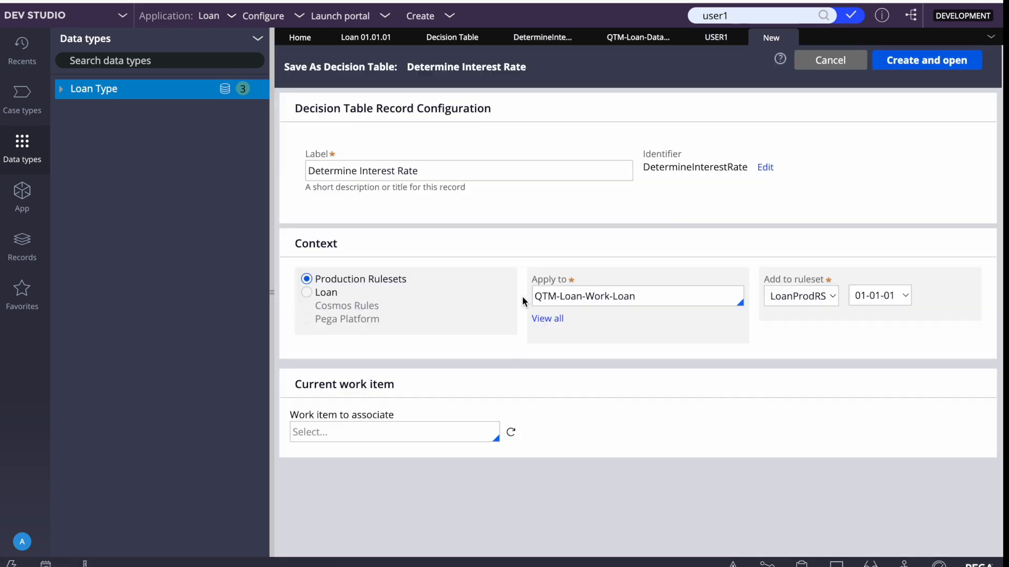
{"action": "left_click", "coordinate": [804, 298]}
{"action": "left_click", "coordinate": [896, 159]}
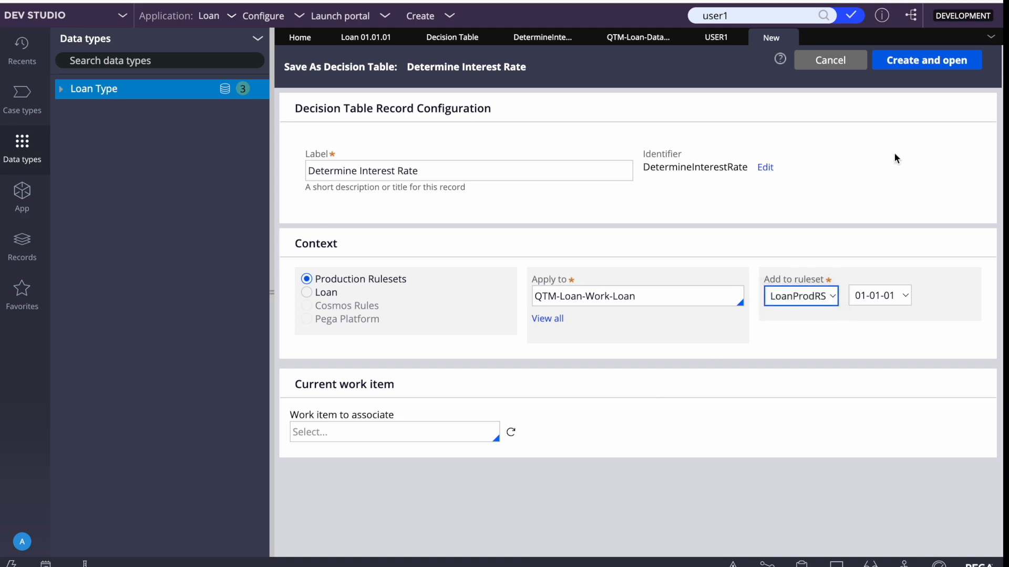
{"action": "left_click", "coordinate": [919, 62]}
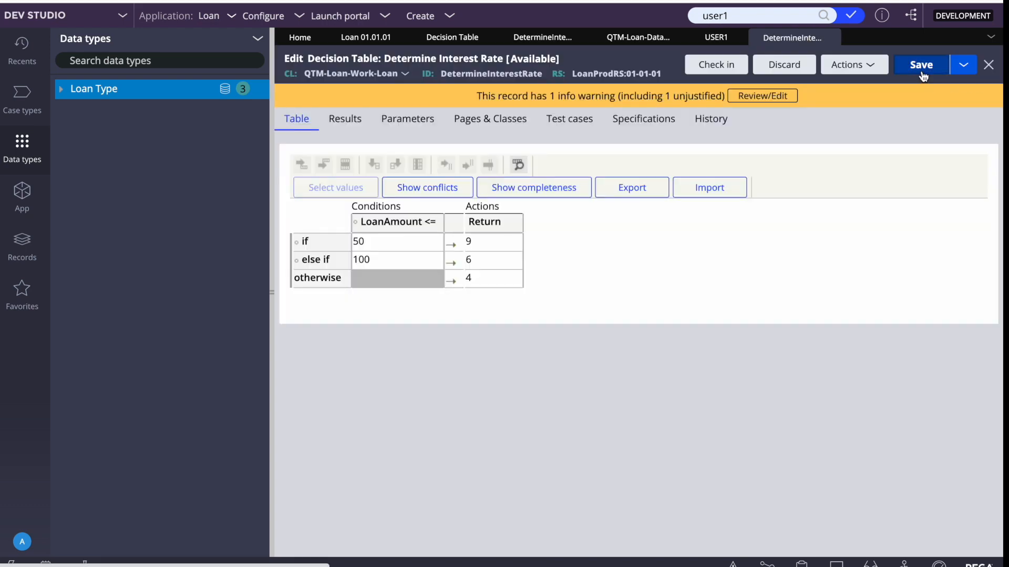
{"action": "left_click", "coordinate": [923, 76]}
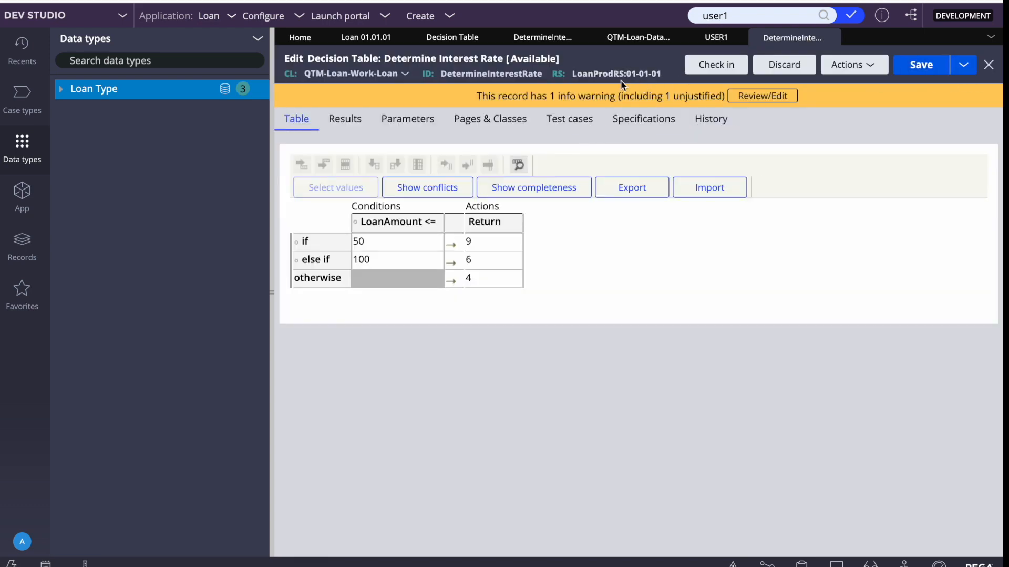
{"action": "left_click", "coordinate": [271, 282]}
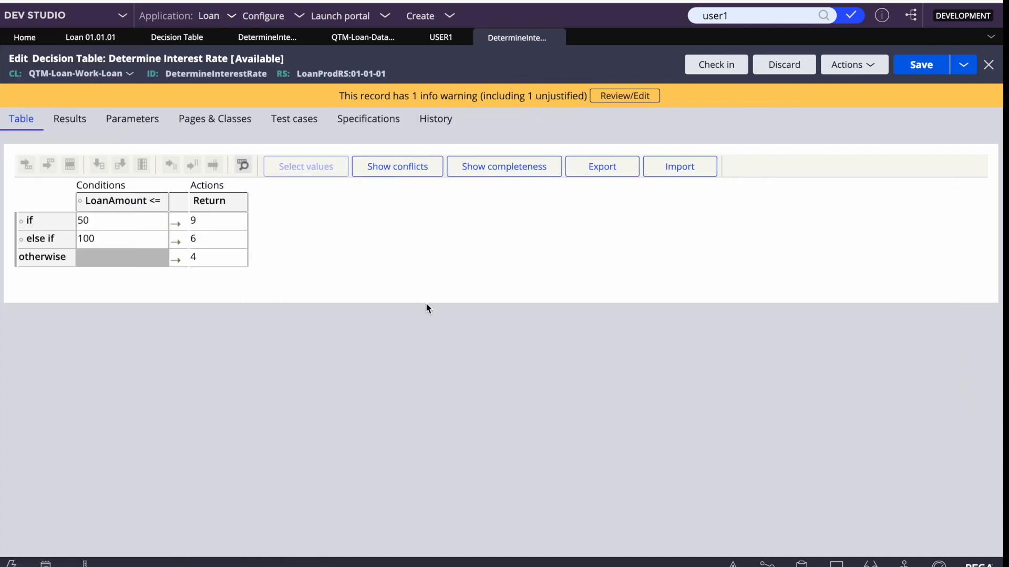
{"action": "left_click", "coordinate": [844, 72]}
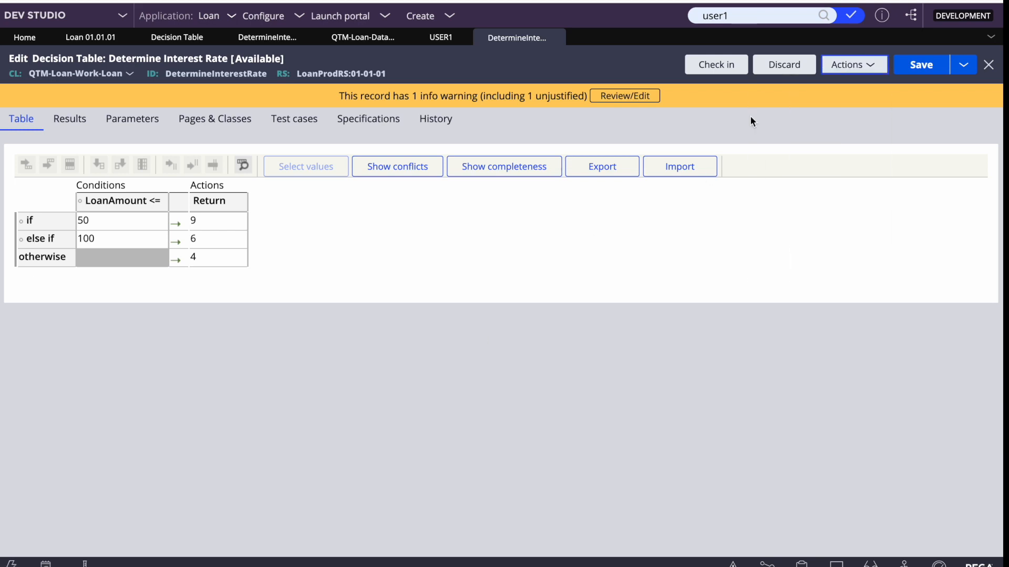
Begin delegating the decision table to Loan:Users, then cancel the delegation
{"action": "left_click", "coordinate": [856, 68]}
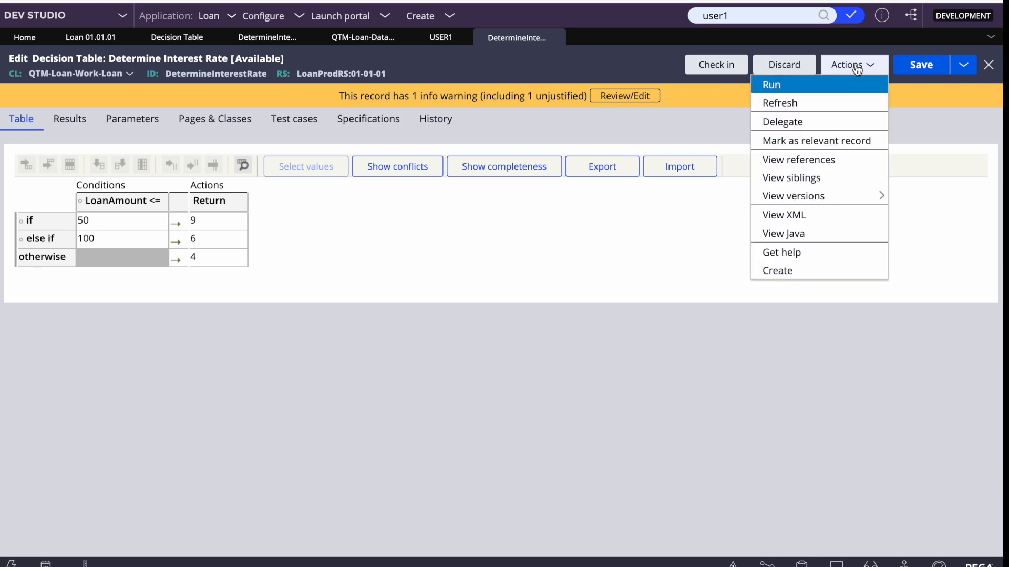
{"action": "left_click", "coordinate": [788, 118]}
{"action": "left_click", "coordinate": [621, 222]}
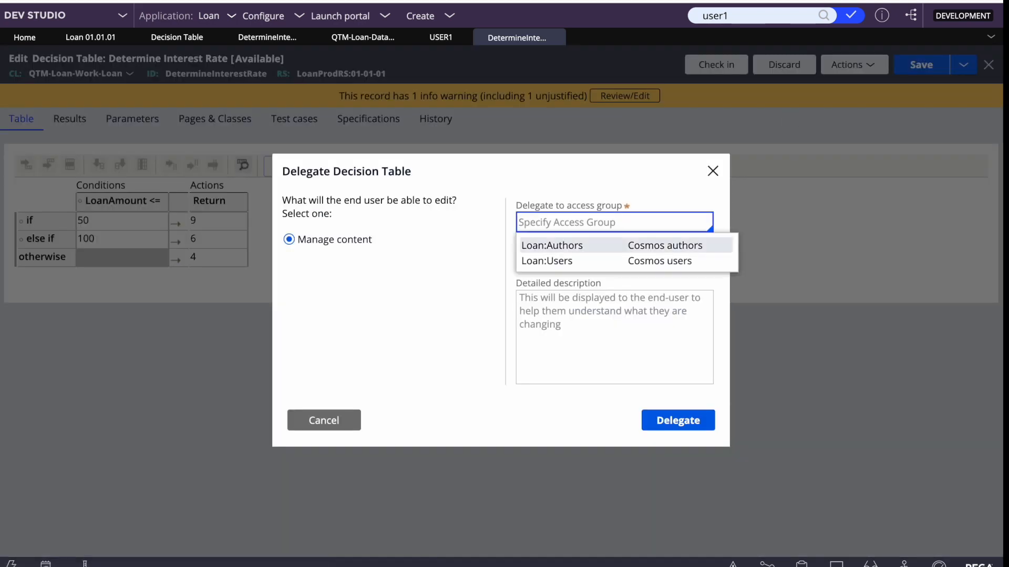
{"action": "key", "text": "Down"}
{"action": "key", "text": "Return"}
{"action": "key", "text": "Tab"}
{"action": "left_click", "coordinate": [347, 422]}
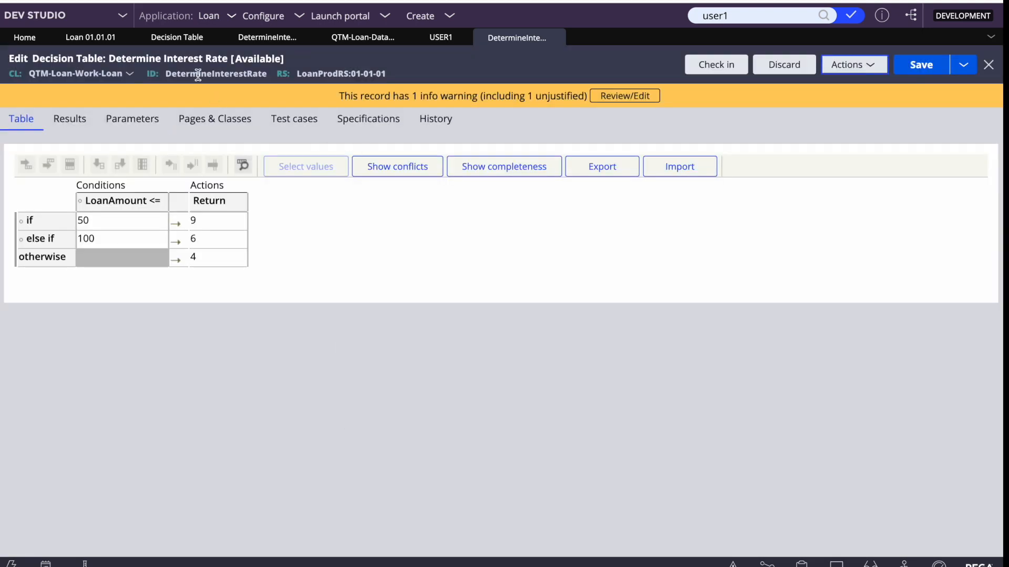
Delegate to Loan:Users, pasting the record ID DetermineInterestRate as title and description
{"action": "double_click", "coordinate": [197, 74]}
{"action": "key", "text": "ctrl+c"}
{"action": "left_click", "coordinate": [864, 66]}
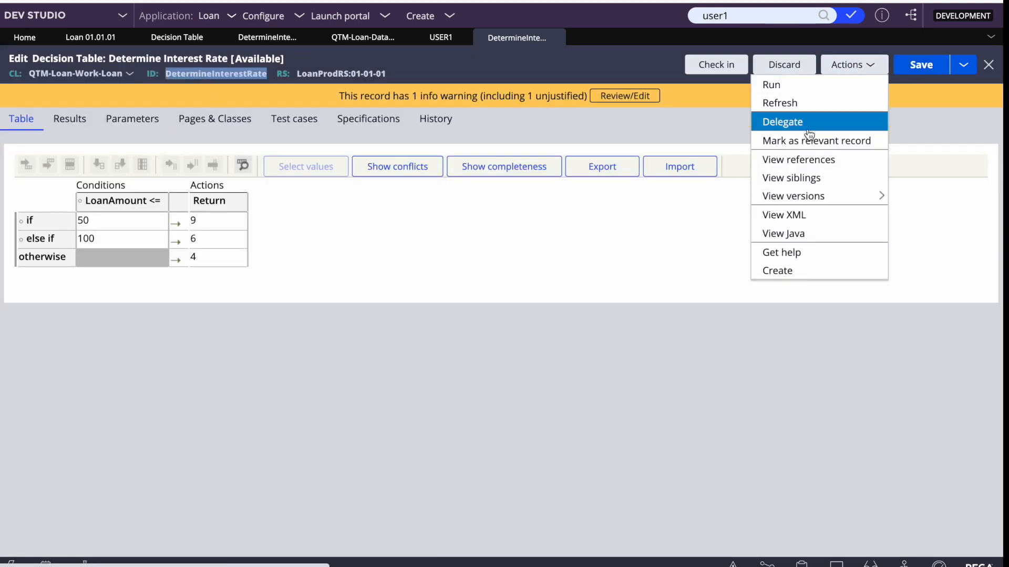
{"action": "left_click", "coordinate": [783, 121]}
{"action": "left_click", "coordinate": [566, 223]}
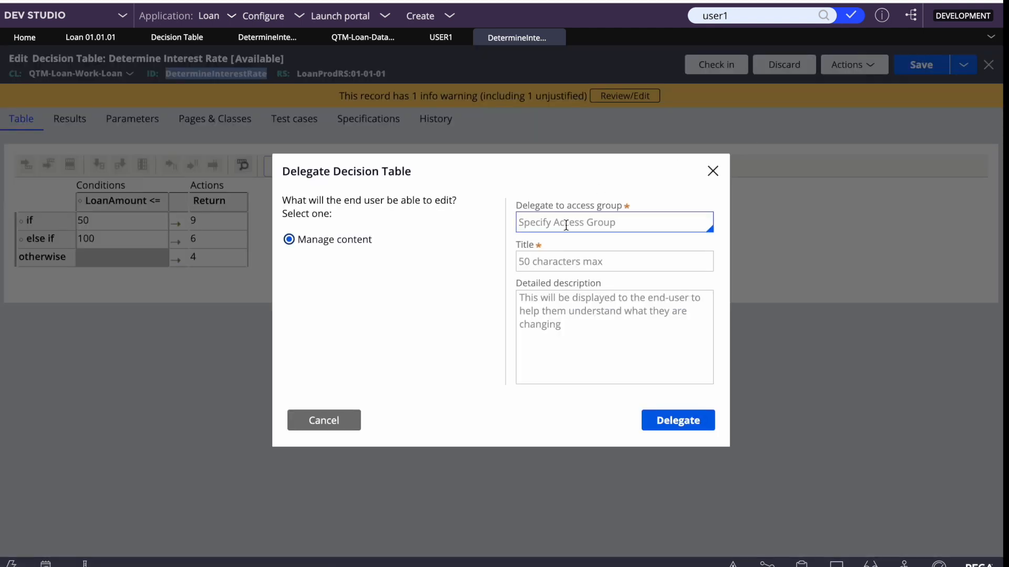
{"action": "key", "text": "Down"}
{"action": "key", "text": "Down"}
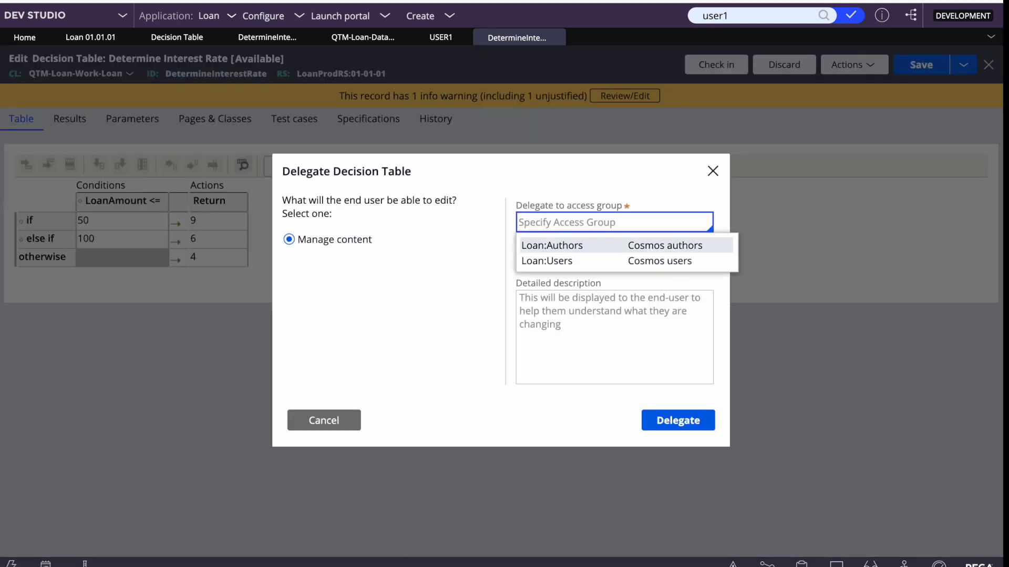
{"action": "key", "text": "Down"}
{"action": "key", "text": "Return"}
{"action": "left_click", "coordinate": [582, 266]}
{"action": "key", "text": "ctrl+v"}
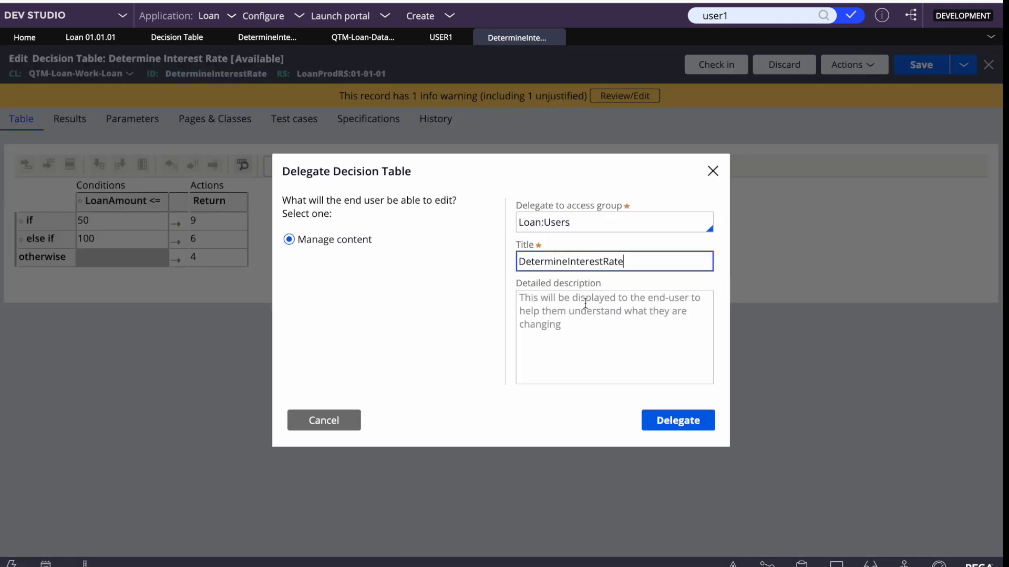
{"action": "left_click", "coordinate": [585, 303]}
{"action": "key", "text": "ctrl+v"}
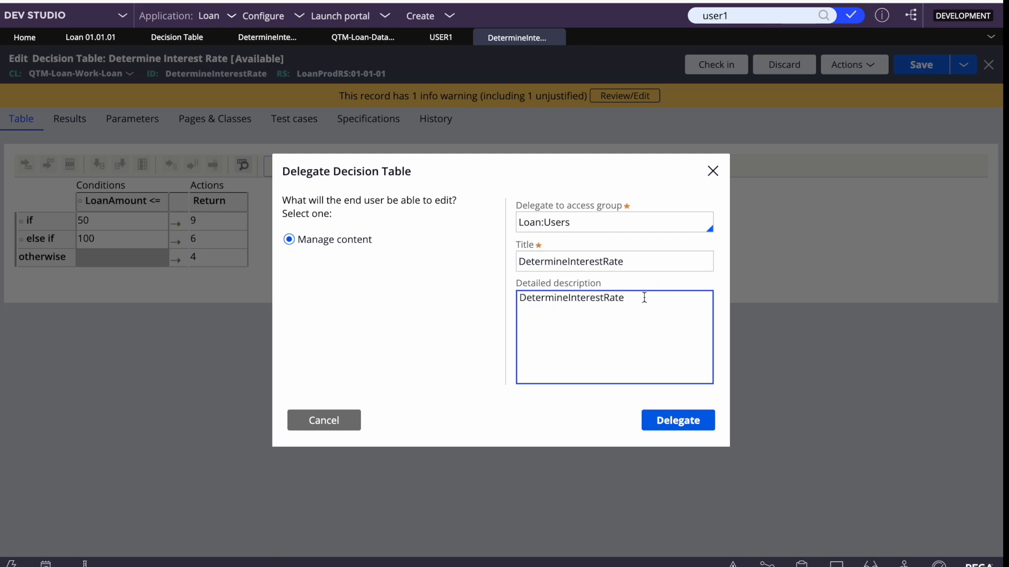
Change the title to 'Determine Interest Rate prod', complete the delegation and save the table
{"action": "left_click", "coordinate": [642, 256]}
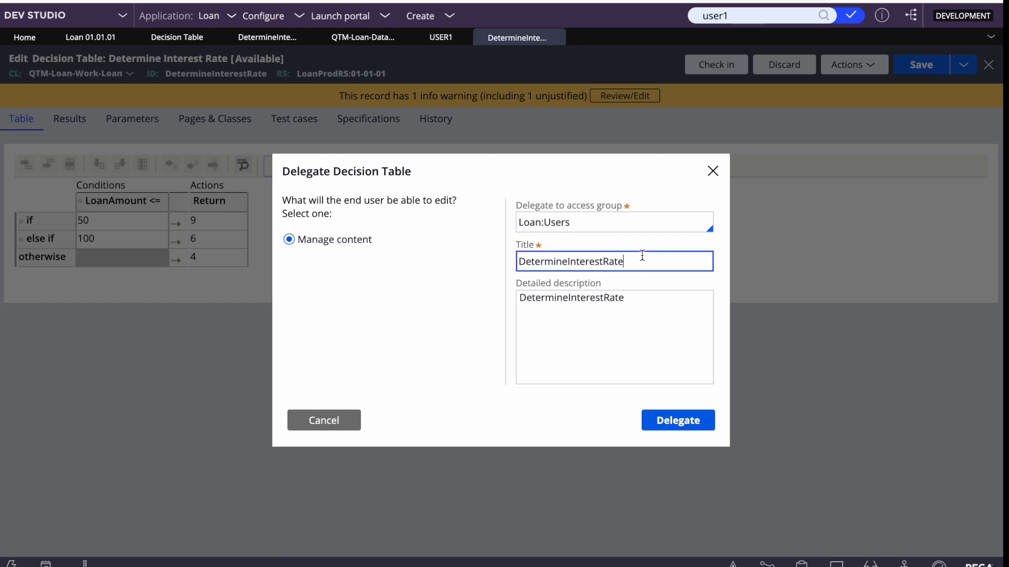
{"action": "left_click", "coordinate": [568, 262]}
{"action": "left_click", "coordinate": [603, 261]}
{"action": "type", "text": "por"}
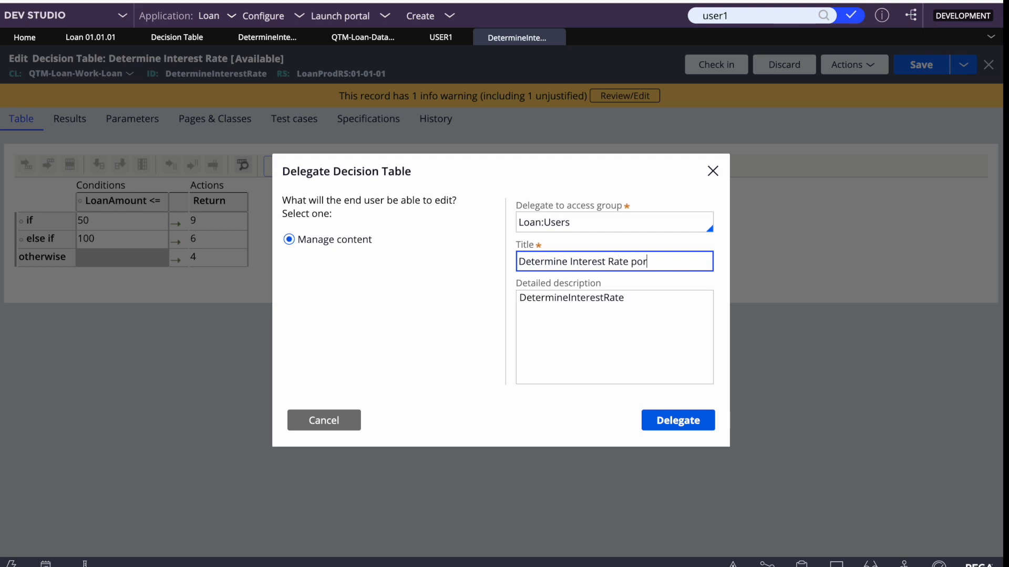
{"action": "type", "text": "od"}
{"action": "left_click", "coordinate": [677, 423]}
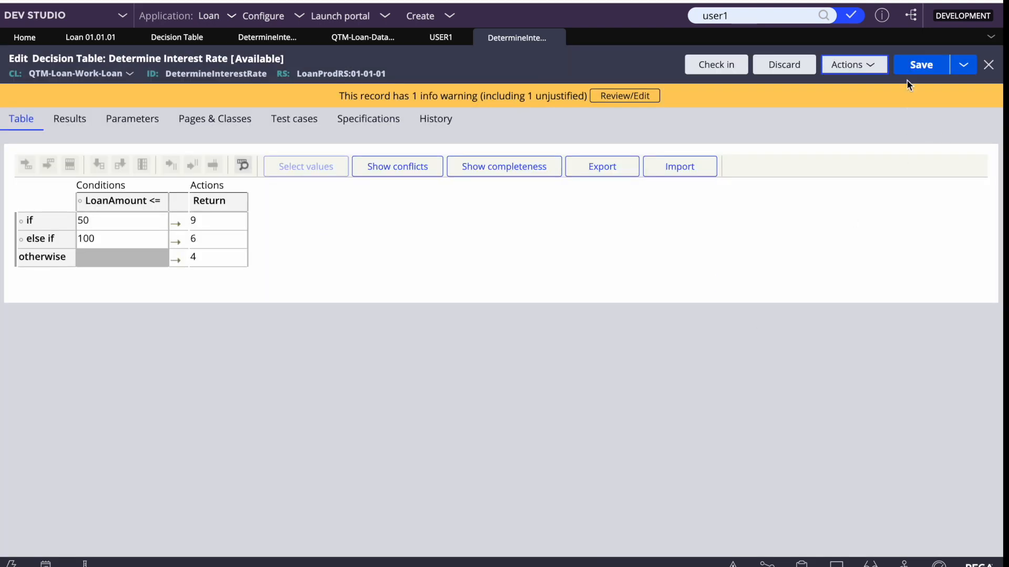
{"action": "left_click", "coordinate": [924, 65]}
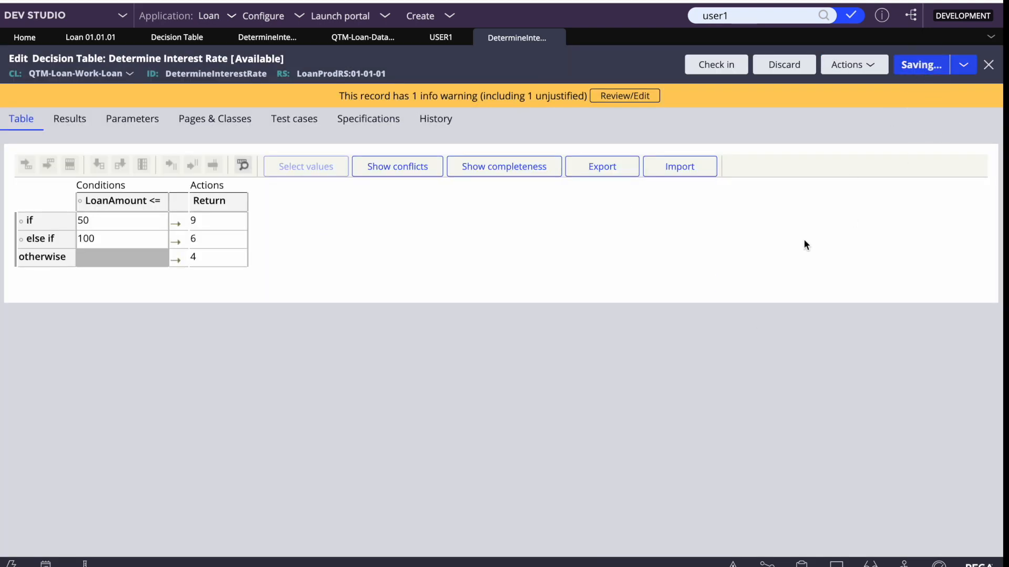
{"action": "key", "text": "F4"}
In the portal, close the table, reload Manage Change and open Determine Interest Rate prod
{"action": "left_click", "coordinate": [542, 551]}
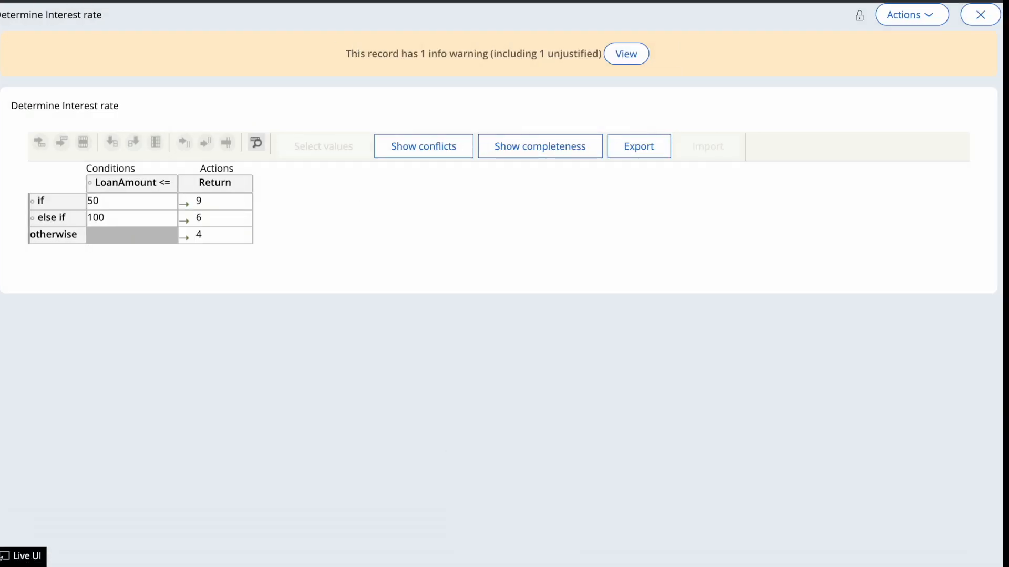
{"action": "left_click", "coordinate": [130, 1]}
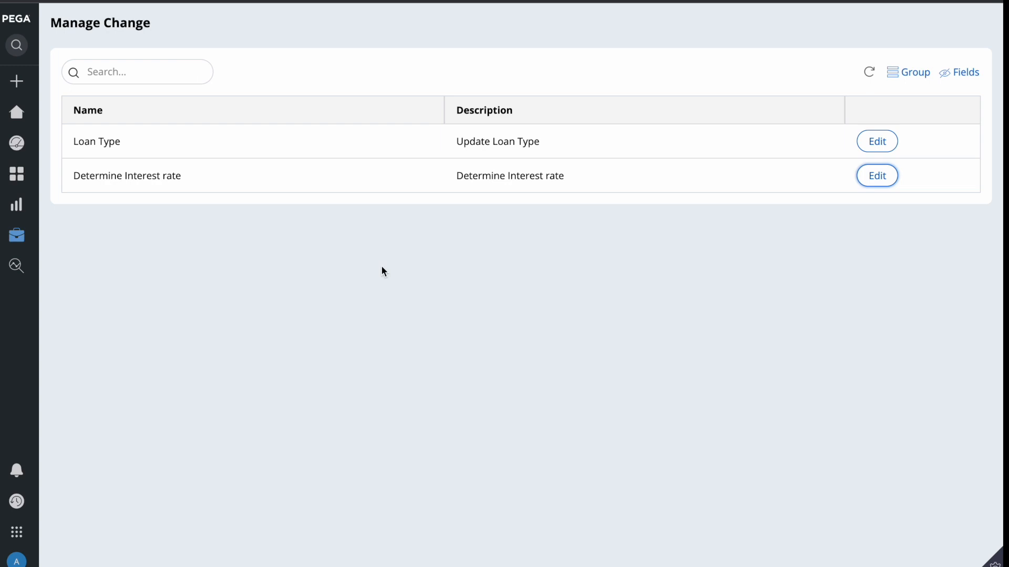
{"action": "key", "text": "super+r"}
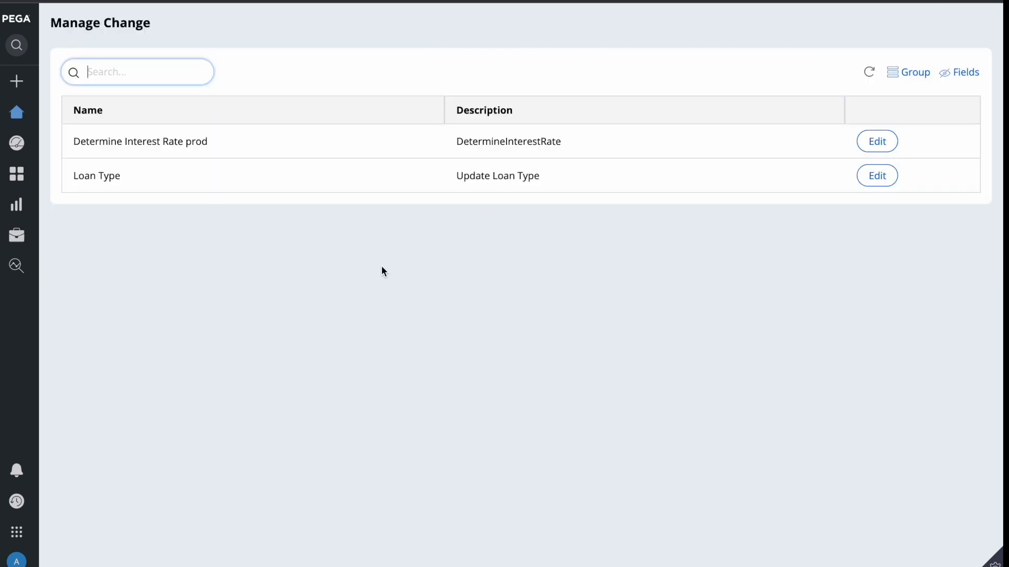
{"action": "left_click", "coordinate": [879, 142]}
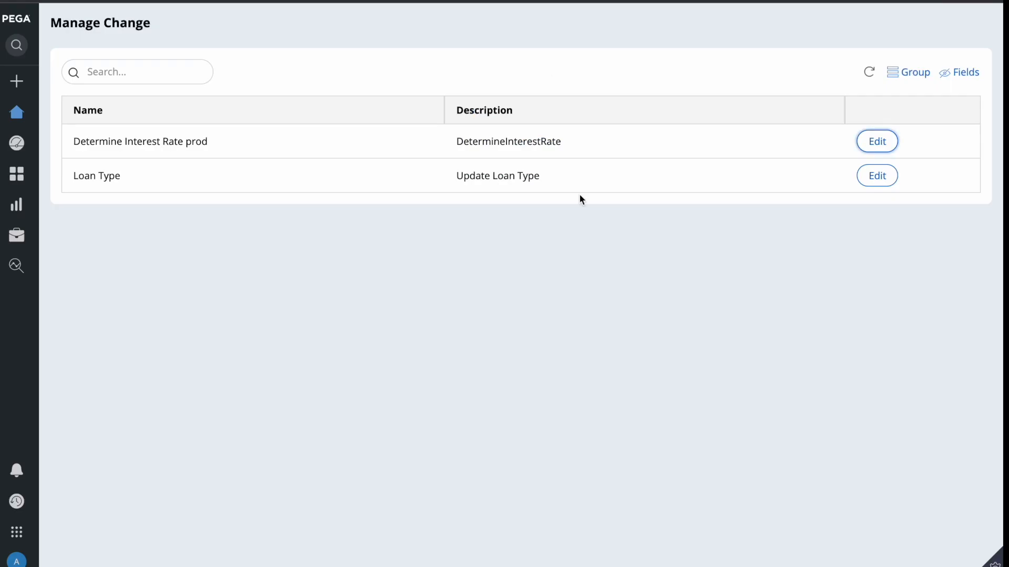
Back in Dev Studio, start delegating the decision table to access group Loan:Users
{"action": "key", "text": "F4"}
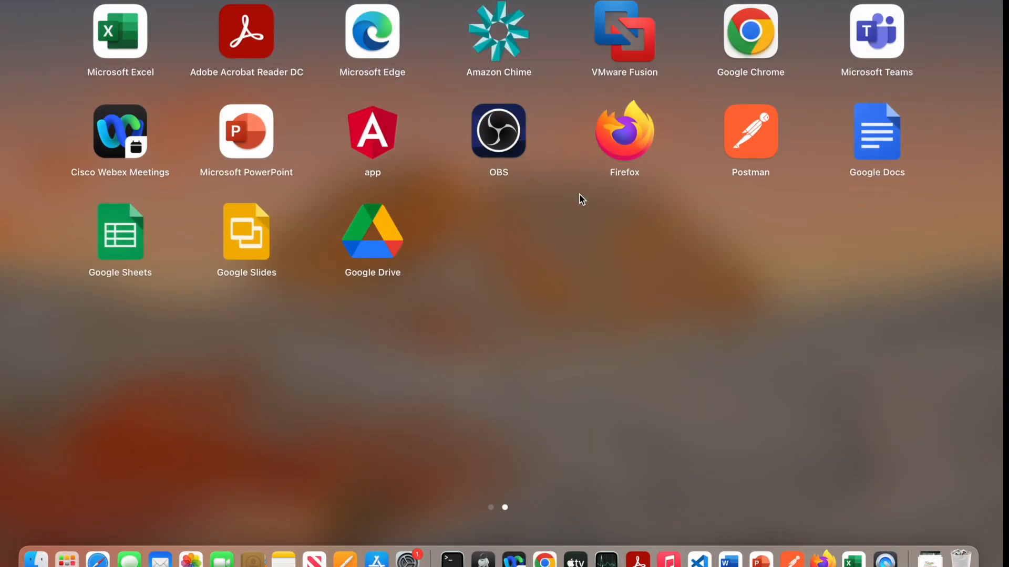
{"action": "left_click", "coordinate": [550, 555]}
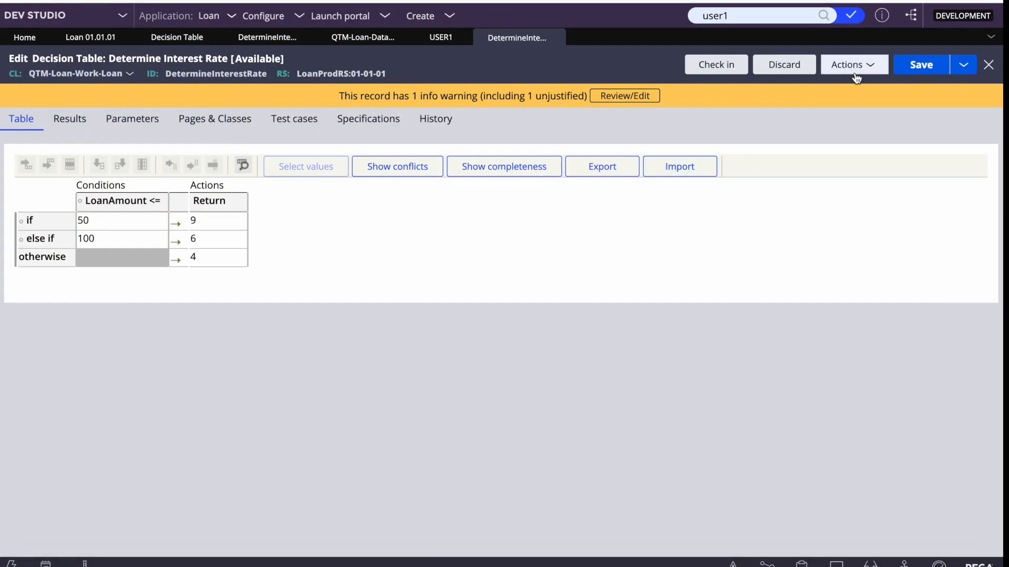
{"action": "left_click", "coordinate": [854, 67]}
{"action": "left_click", "coordinate": [785, 120]}
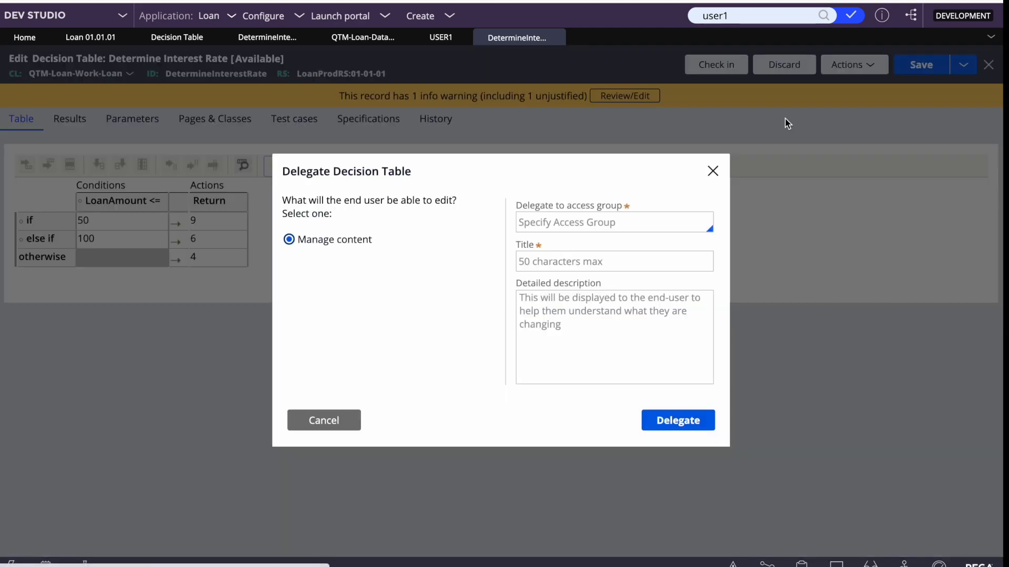
{"action": "left_click", "coordinate": [580, 228]}
{"action": "key", "text": "Down"}
{"action": "key", "text": "Down"}
{"action": "key", "text": "Down"}
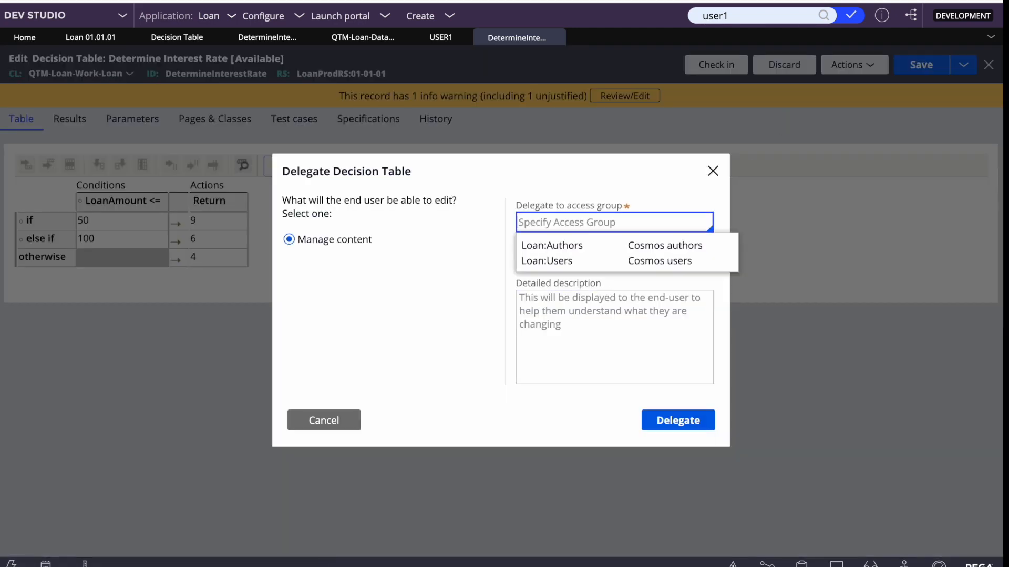
{"action": "key", "text": "Return"}
Set title and description to 'Determine Interest Rate PROD', finish the delegation, and save
{"action": "left_click", "coordinate": [560, 261]}
{"action": "type", "text": "DetermineInterestRate"}
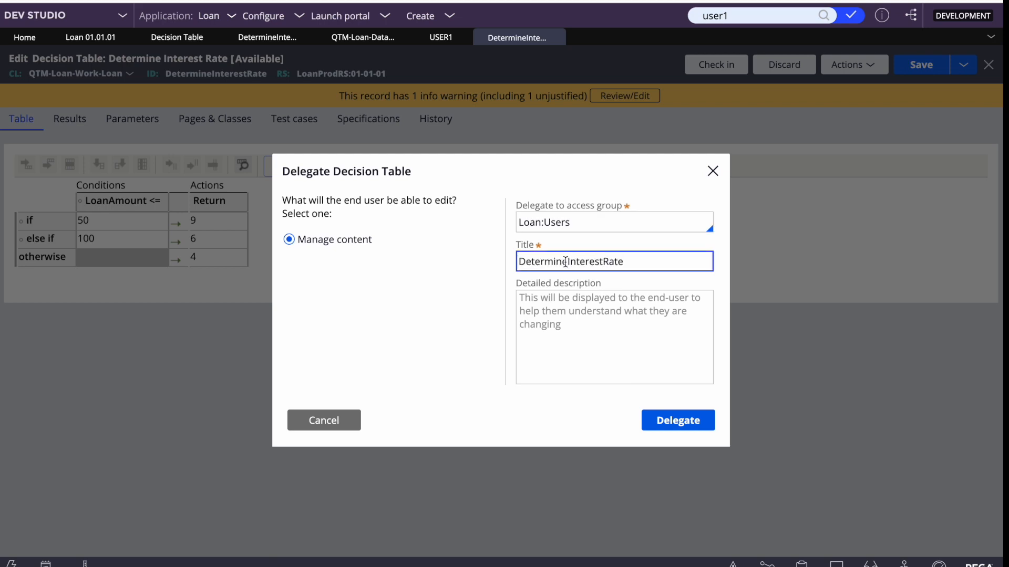
{"action": "left_click", "coordinate": [568, 261]}
{"action": "left_click", "coordinate": [604, 261]}
{"action": "type", "text": "P"}
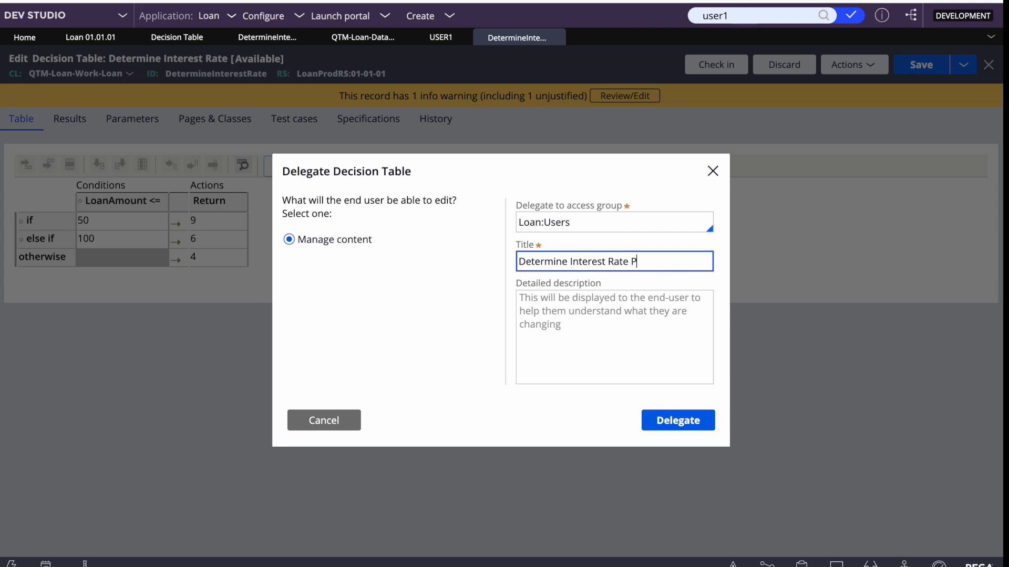
{"action": "type", "text": "ROD"}
{"action": "key", "text": "ctrl+a"}
{"action": "key", "text": "ctrl+c"}
{"action": "left_click", "coordinate": [595, 339]}
{"action": "key", "text": "ctrl+v"}
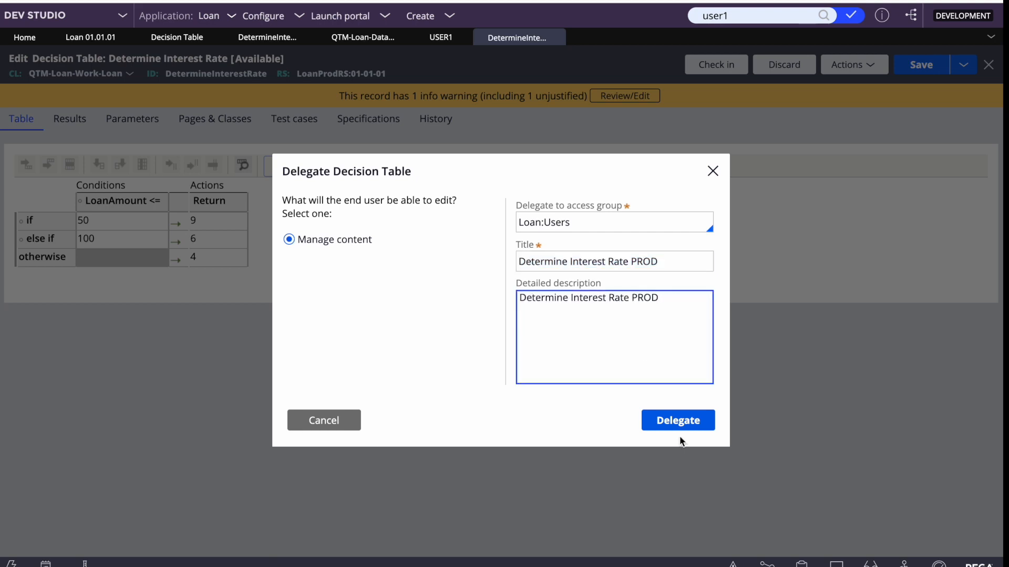
{"action": "left_click", "coordinate": [664, 420]}
{"action": "left_click", "coordinate": [925, 66]}
{"action": "key", "text": "F4"}
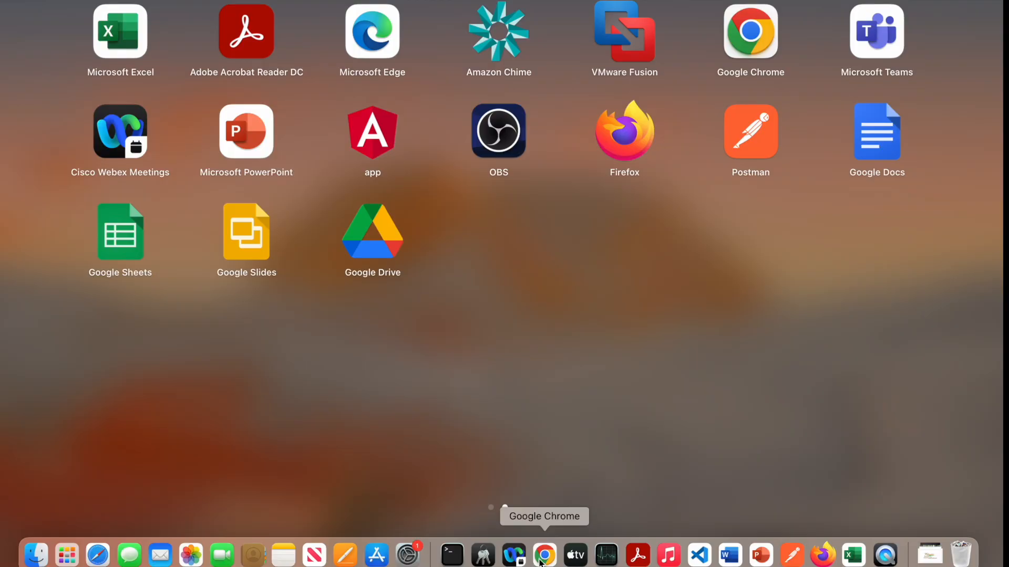
{"action": "left_click", "coordinate": [544, 555]}
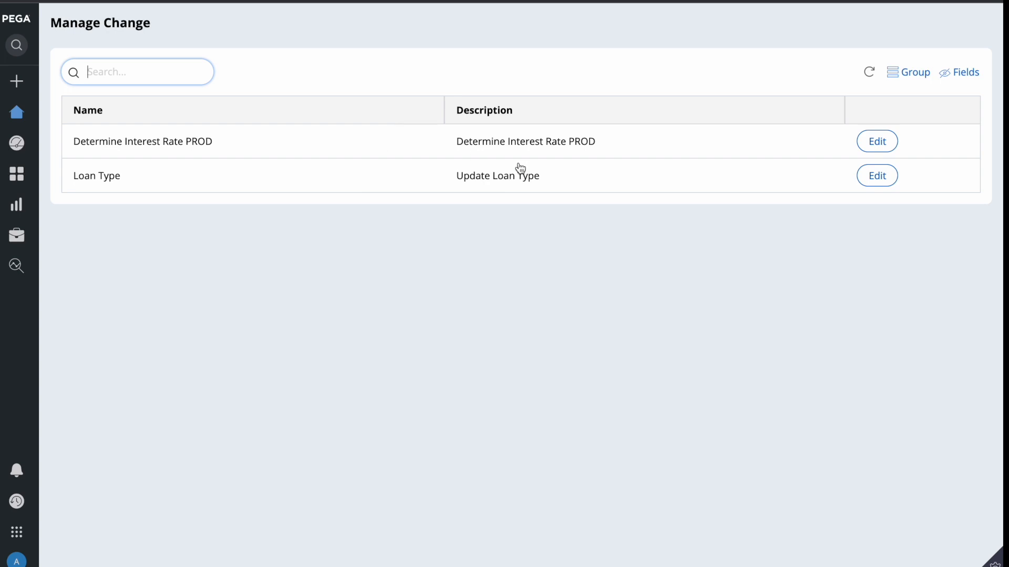
Open Determine Interest Rate PROD in the portal to check it, then close it and open the user menu
{"action": "left_click", "coordinate": [875, 142]}
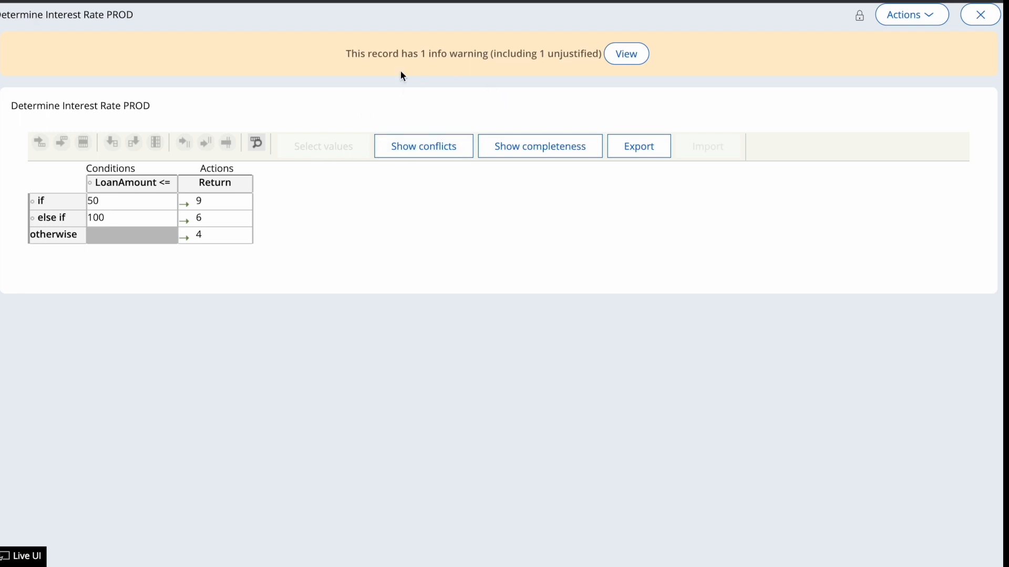
{"action": "left_click", "coordinate": [925, 16]}
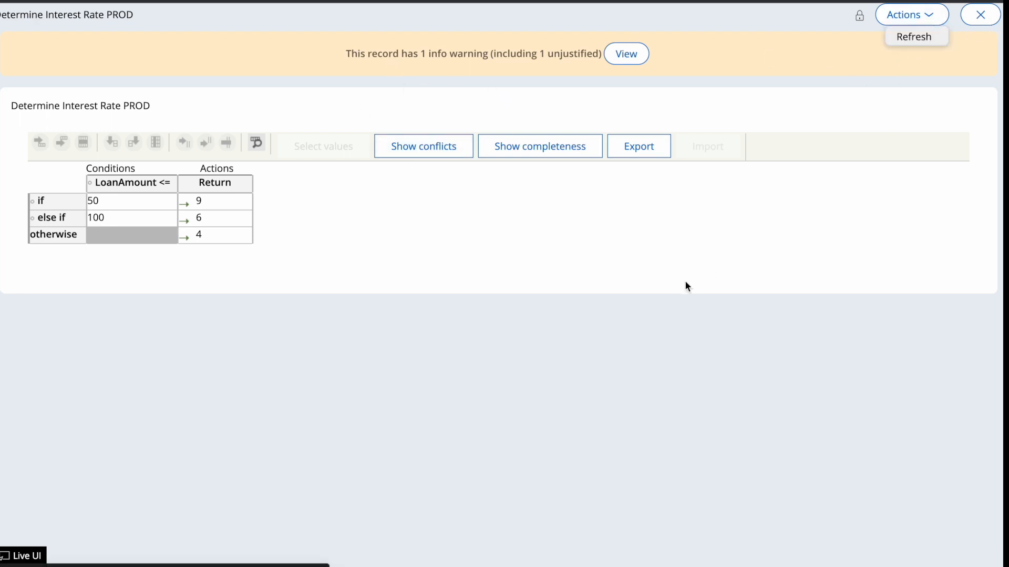
{"action": "left_click", "coordinate": [326, 7]}
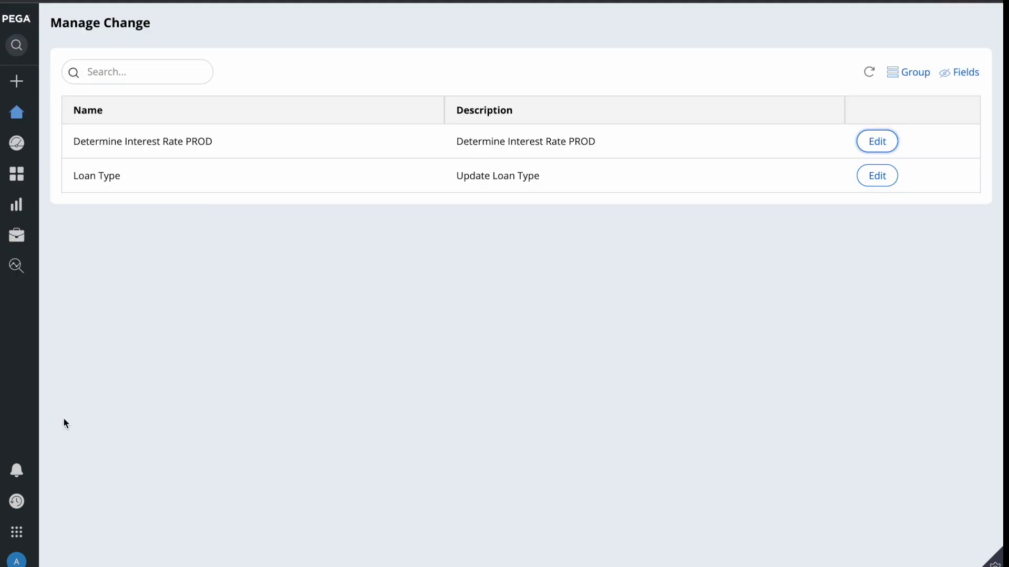
{"action": "left_click", "coordinate": [14, 562]}
Log off, sign back in with the user name and password, and open the first Configuration rule
{"action": "left_click", "coordinate": [42, 543]}
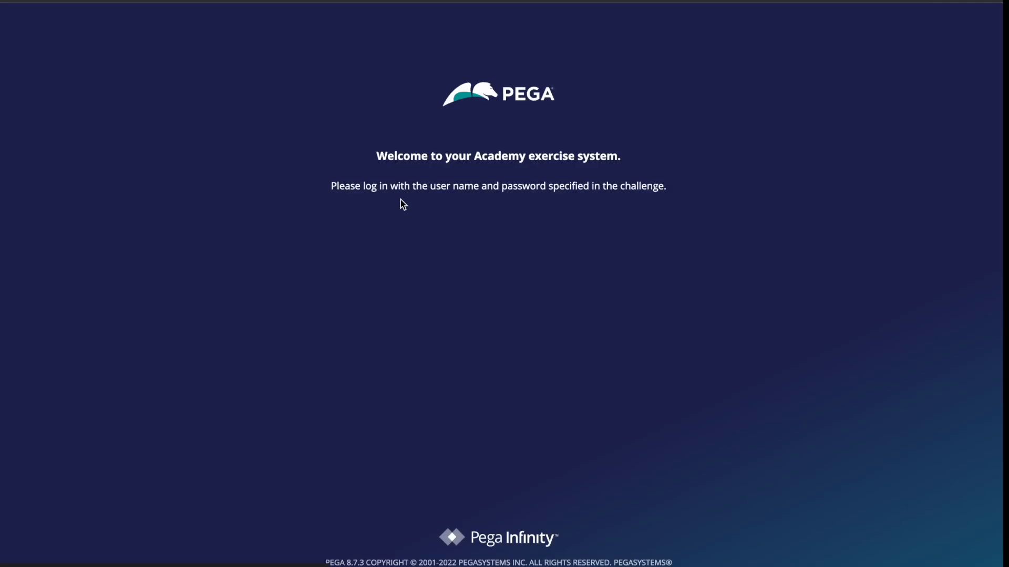
{"action": "left_click", "coordinate": [402, 230]}
{"action": "type", "text": "us"}
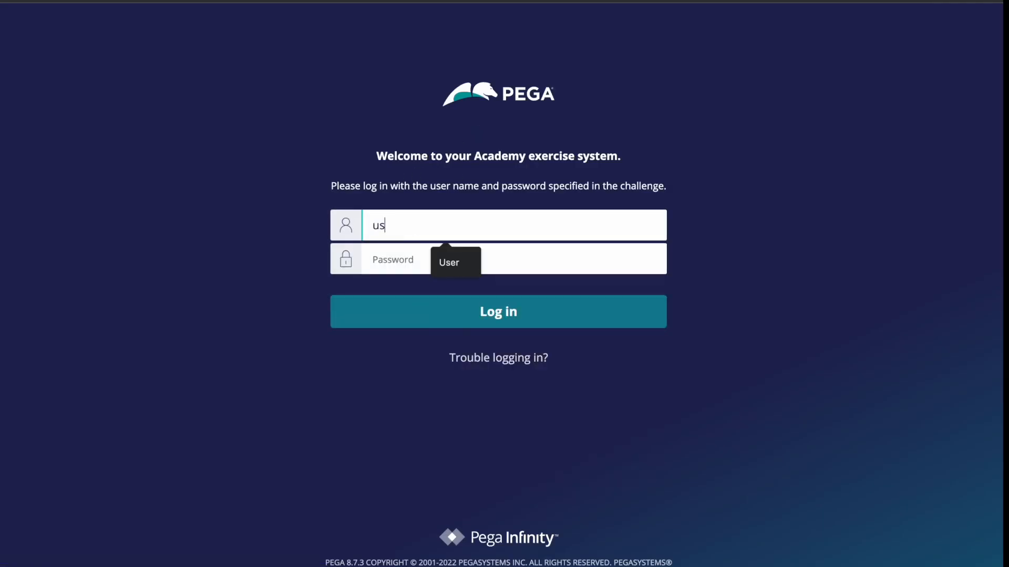
{"action": "type", "text": "er1"}
{"action": "key", "text": "Tab"}
{"action": "type", "text": "ru"}
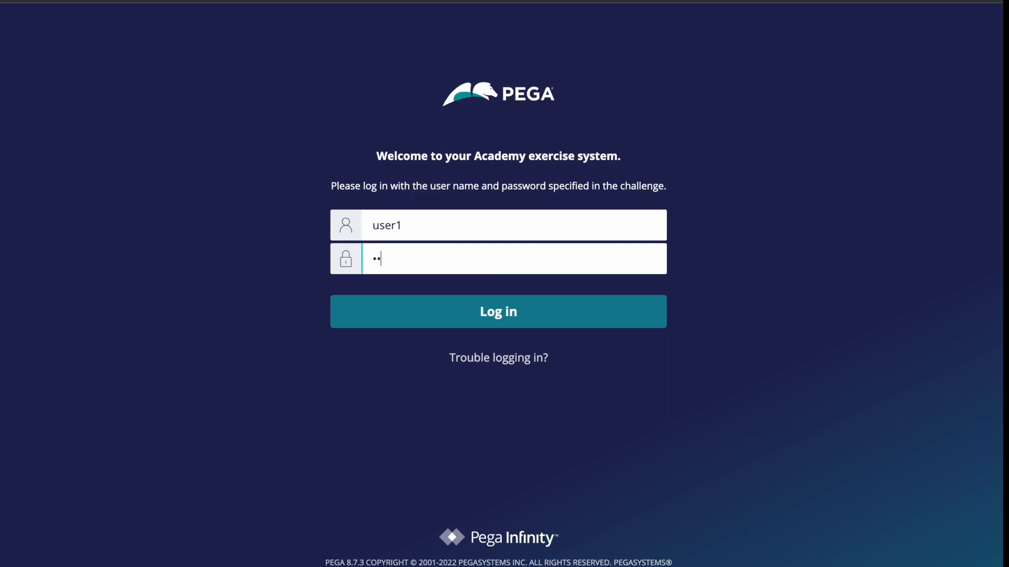
{"action": "type", "text": "les"}
{"action": "key", "text": "Return"}
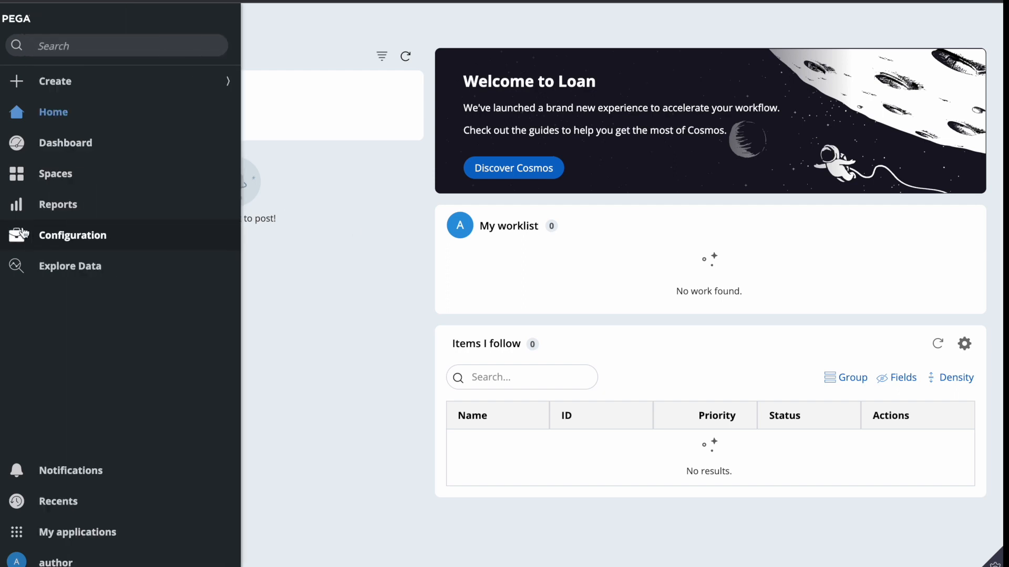
{"action": "left_click", "coordinate": [20, 236]}
{"action": "left_click", "coordinate": [871, 141]}
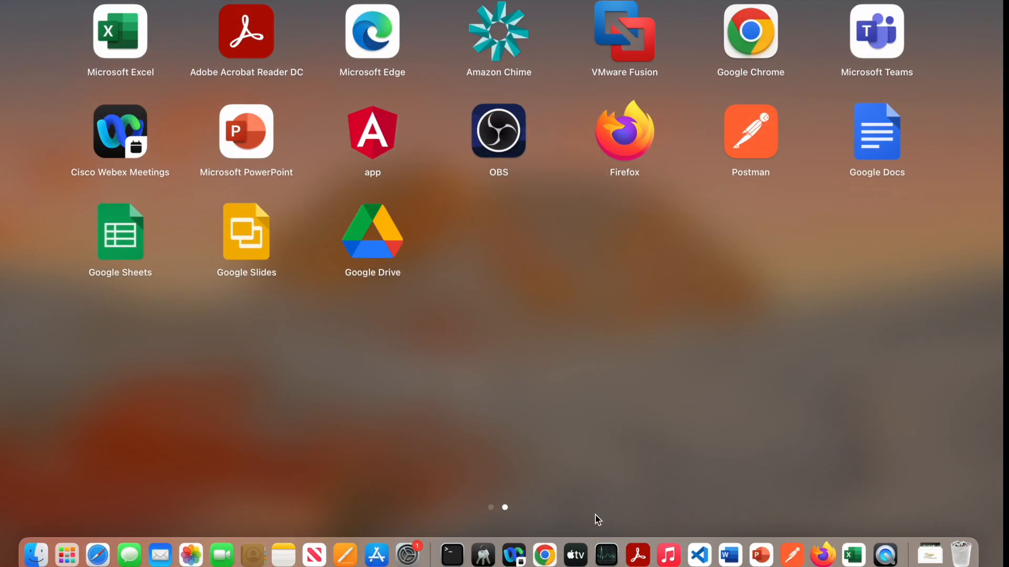
Save the decision table, then try turning off check-out in the LoanProdRS ruleset's Security settings
{"action": "left_click", "coordinate": [544, 556]}
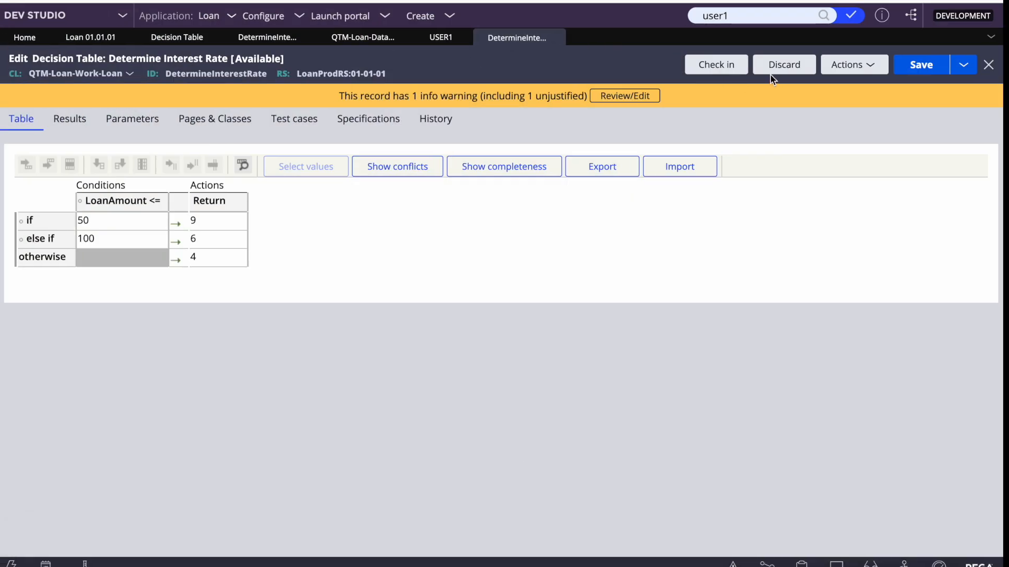
{"action": "left_click", "coordinate": [921, 64]}
{"action": "left_click", "coordinate": [342, 74]}
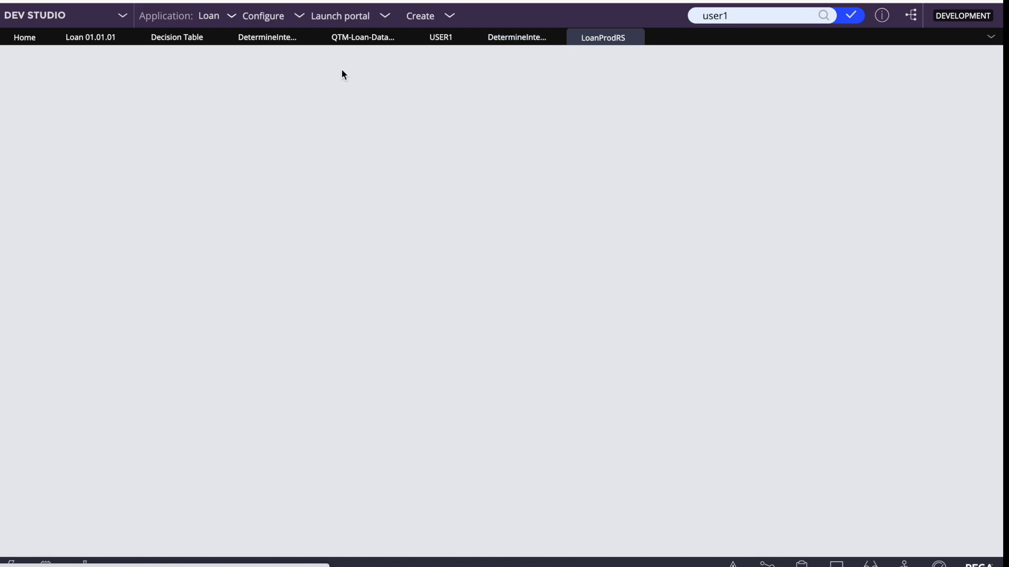
{"action": "left_click", "coordinate": [517, 37]}
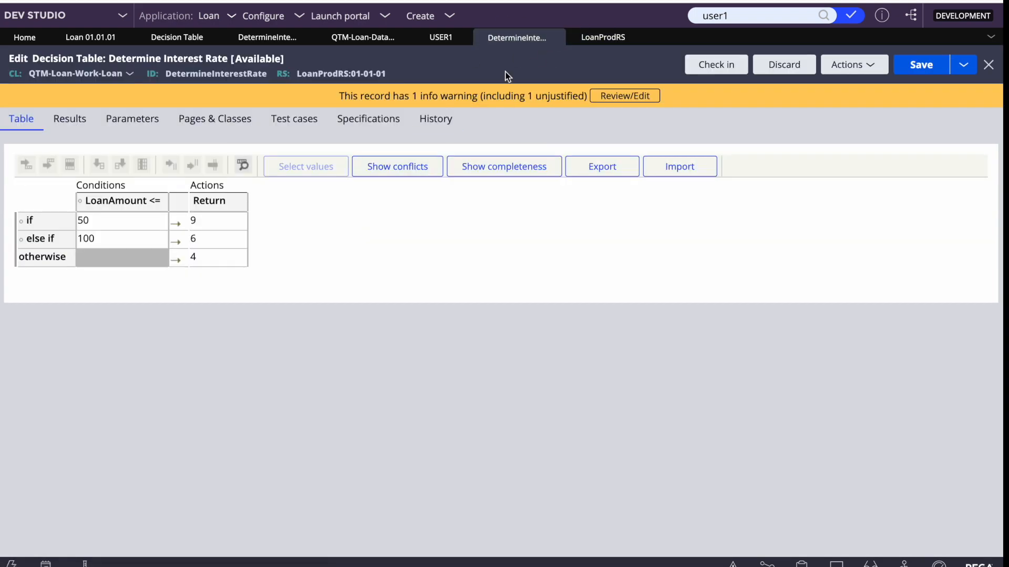
{"action": "left_click", "coordinate": [602, 37]}
{"action": "left_click", "coordinate": [133, 100]}
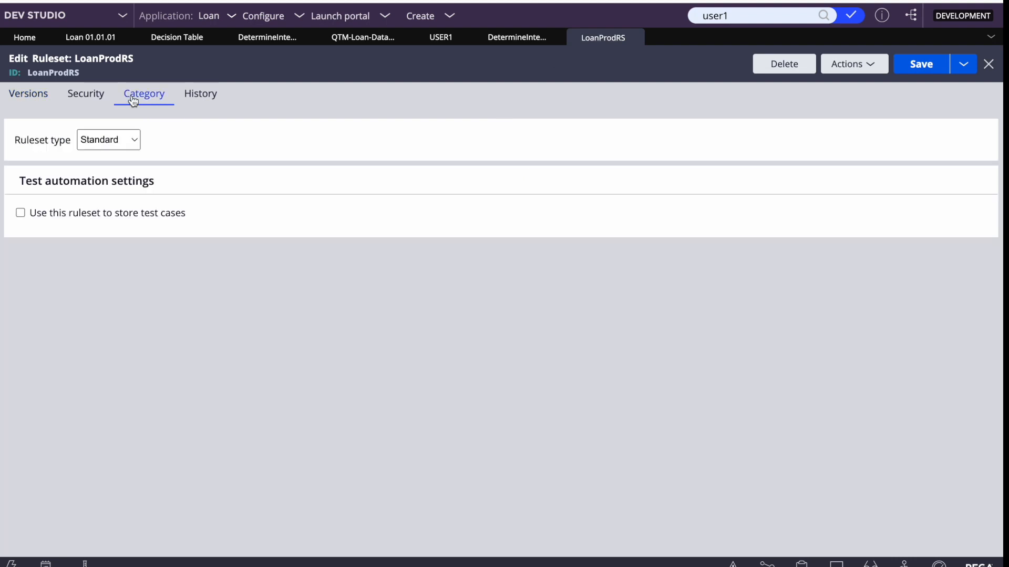
{"action": "left_click", "coordinate": [86, 95]}
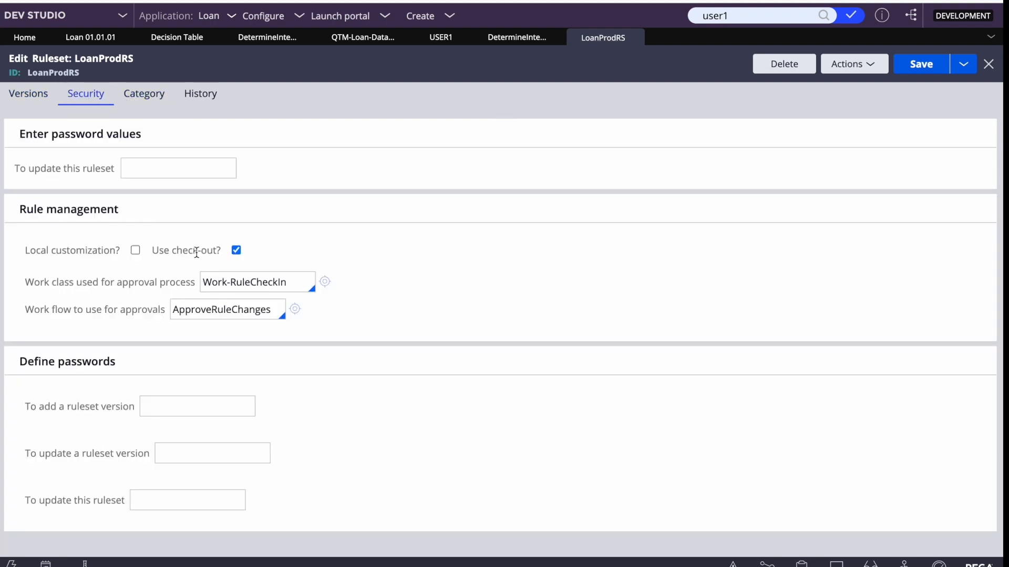
{"action": "left_click", "coordinate": [236, 250]}
{"action": "left_click", "coordinate": [902, 68]}
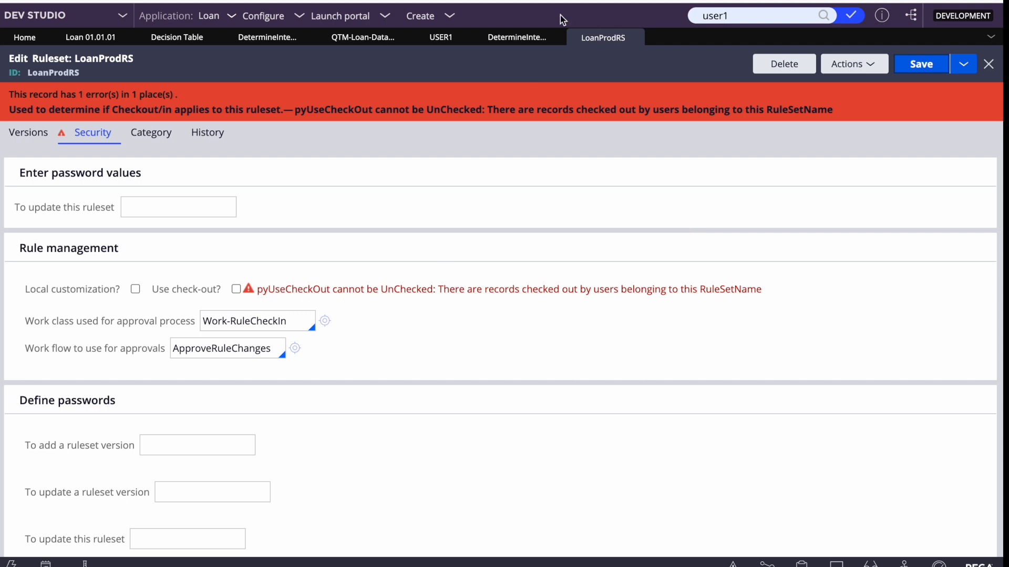
Check in the Determine Interest Rate decision table with comment 'wip' and return to LoanProdRS
{"action": "left_click", "coordinate": [507, 36]}
{"action": "left_click", "coordinate": [716, 66]}
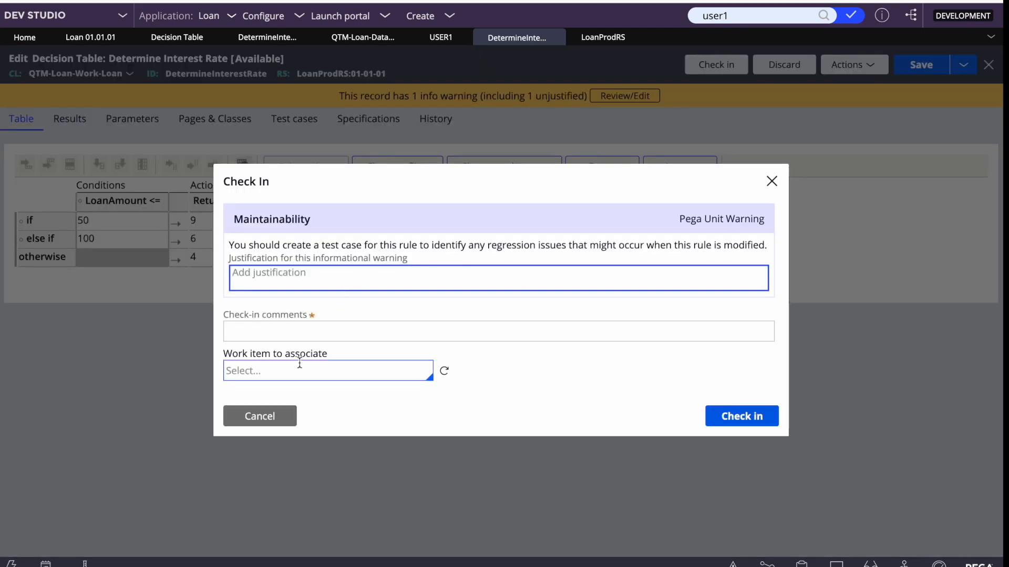
{"action": "left_click", "coordinate": [243, 329]}
{"action": "type", "text": "wip"}
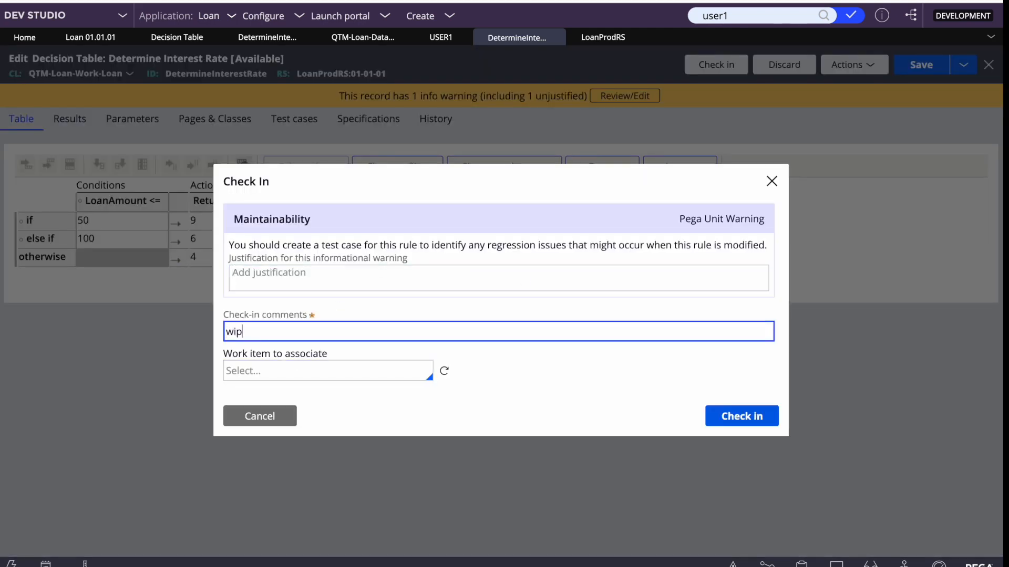
{"action": "left_click", "coordinate": [732, 419]}
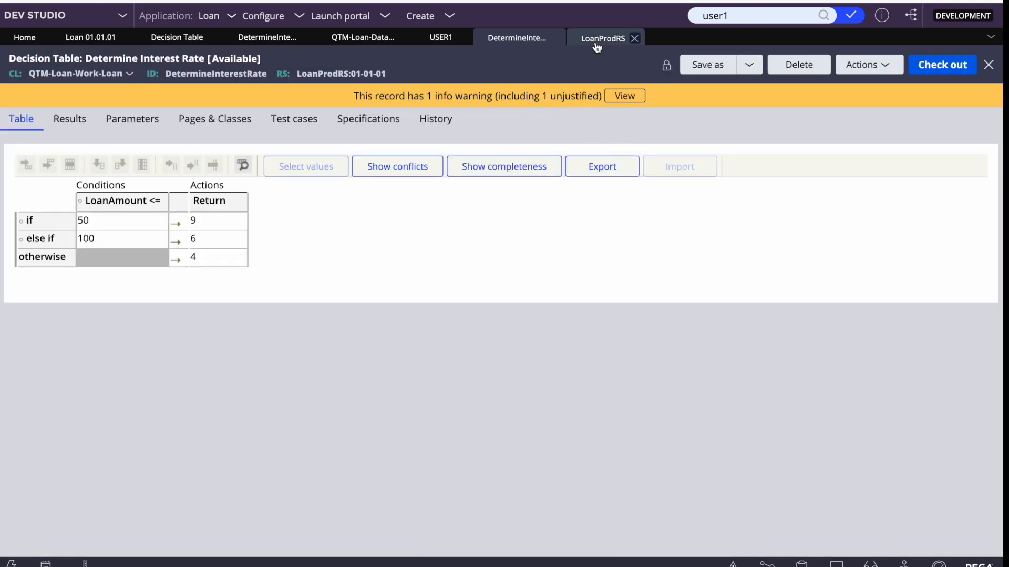
{"action": "left_click", "coordinate": [603, 38]}
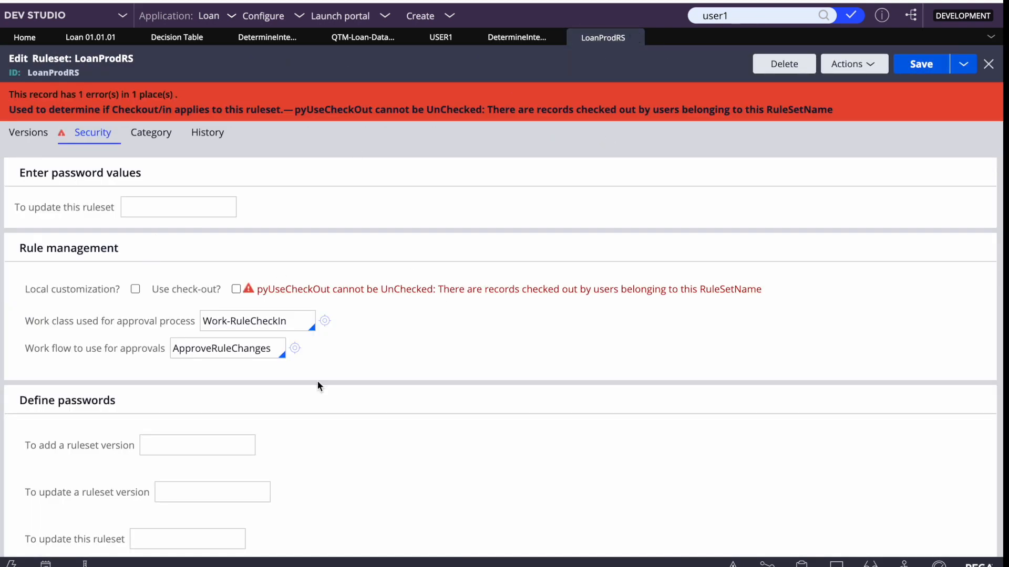
{"action": "key", "text": "F4"}
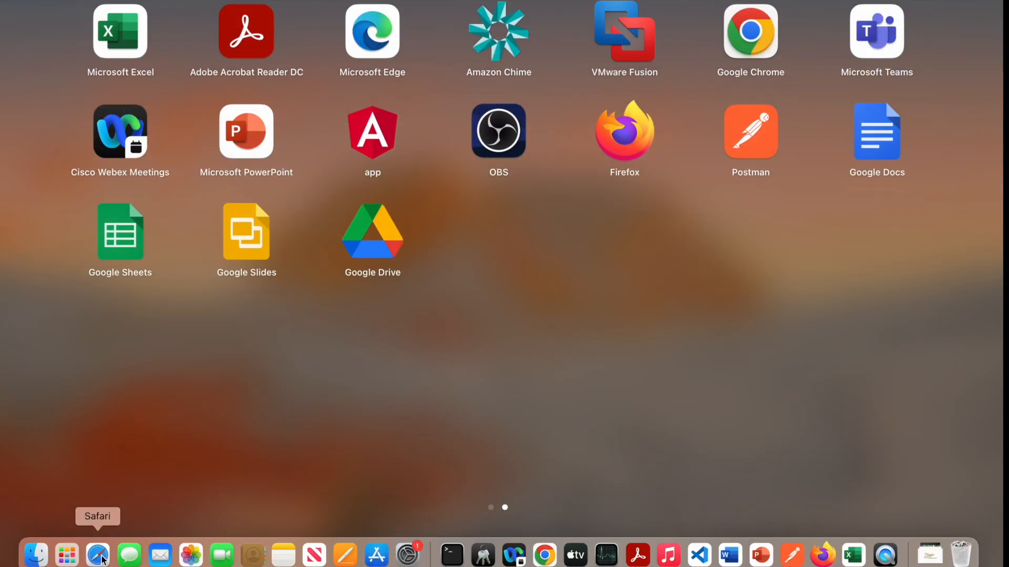
Review the table's actions in the portal and the rule and LoanProdRS tabs in Dev Studio
{"action": "left_click", "coordinate": [545, 555]}
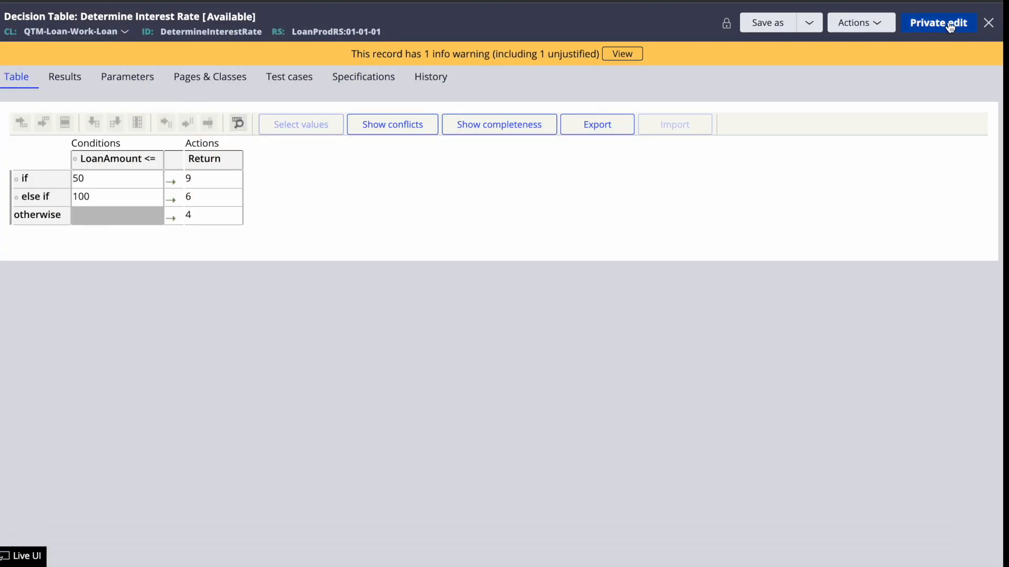
{"action": "left_click", "coordinate": [851, 26]}
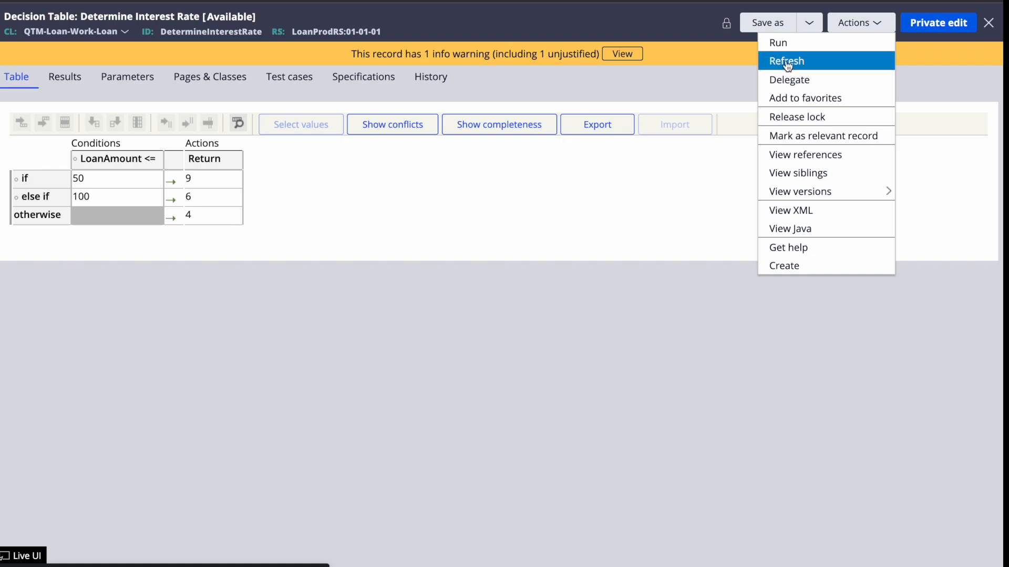
{"action": "key", "text": "F4"}
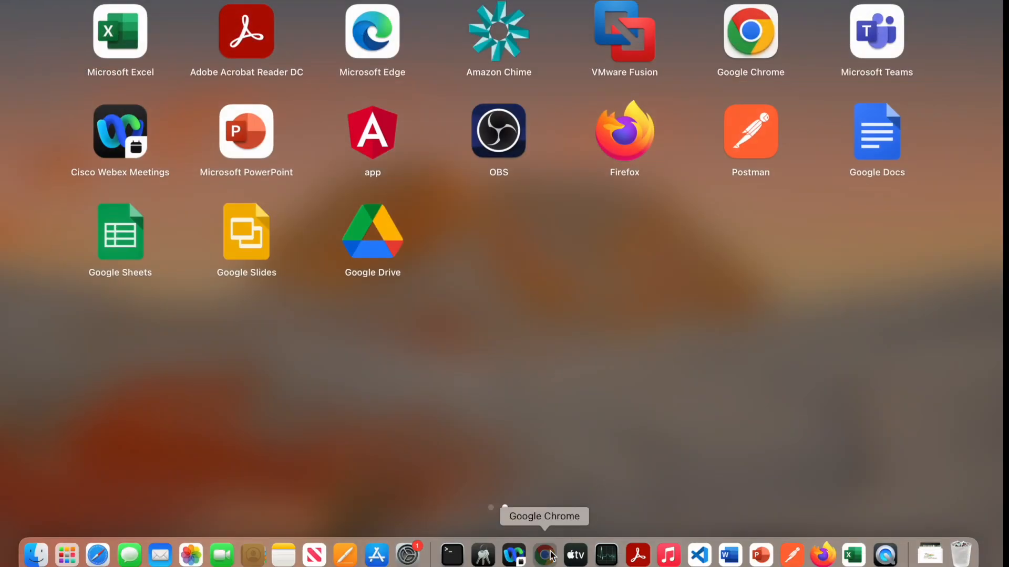
{"action": "left_click", "coordinate": [544, 555]}
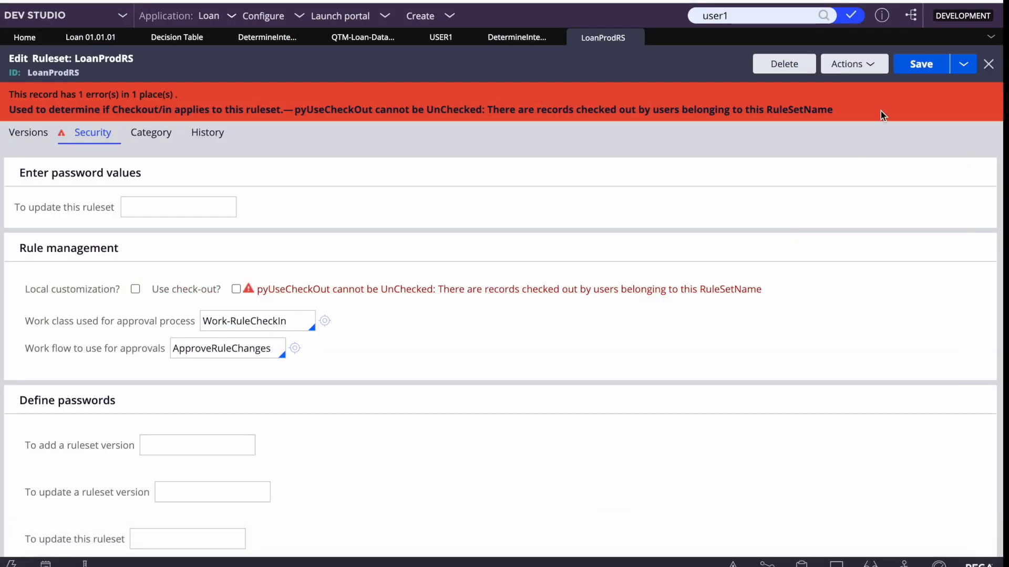
{"action": "left_click", "coordinate": [514, 38]}
{"action": "left_click", "coordinate": [606, 39]}
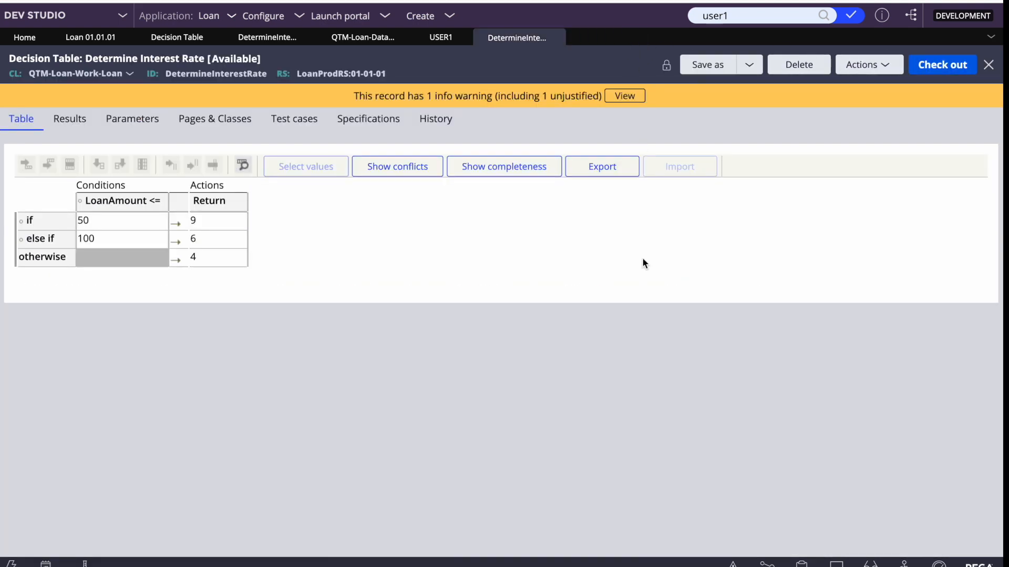
{"action": "key", "text": "F4"}
{"action": "left_click", "coordinate": [544, 555]}
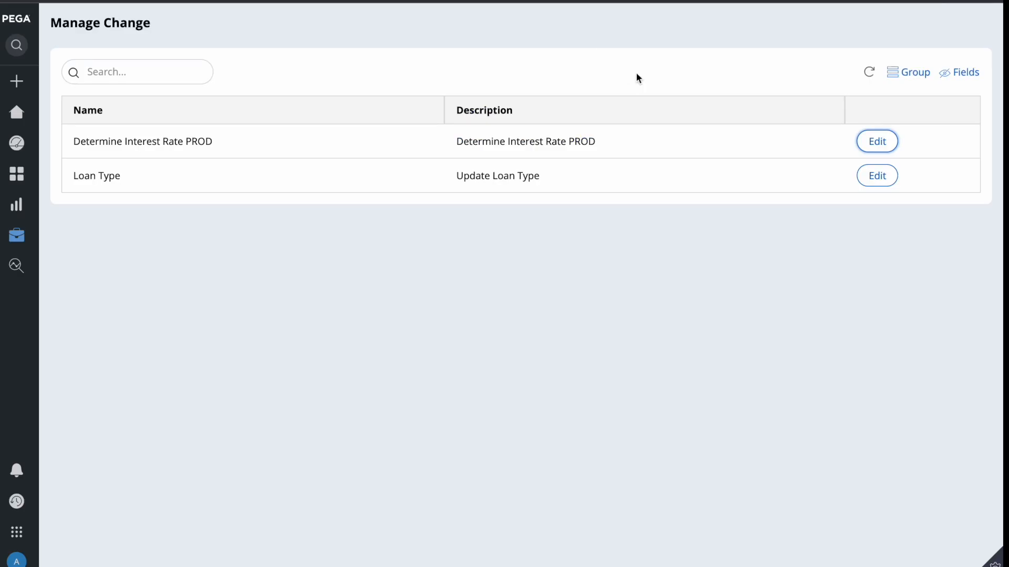
Change Determine Interest Rate PROD's return values to 8, 5 and 3
{"action": "left_click", "coordinate": [882, 143]}
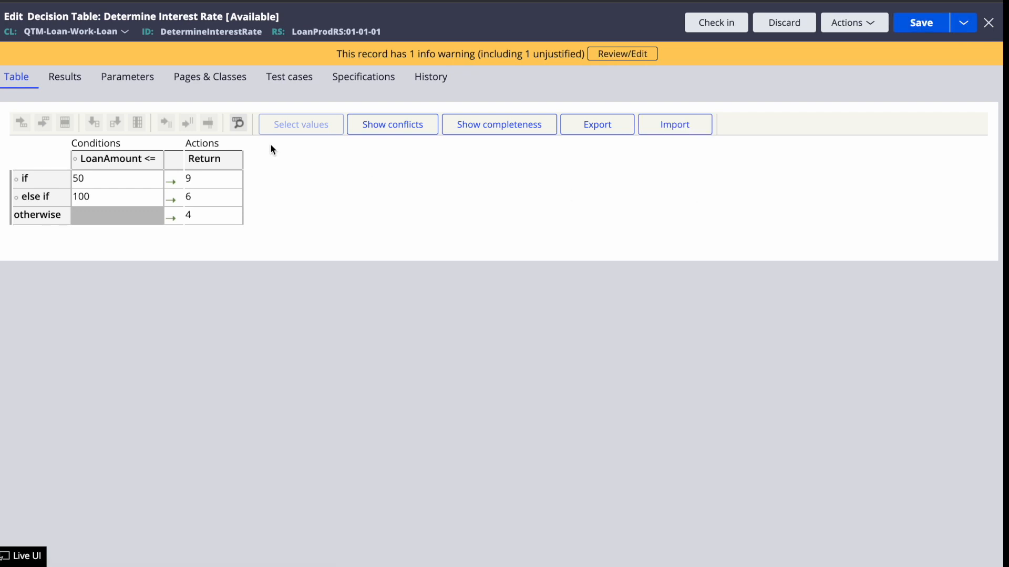
{"action": "left_click", "coordinate": [218, 178]}
{"action": "type", "text": "8"}
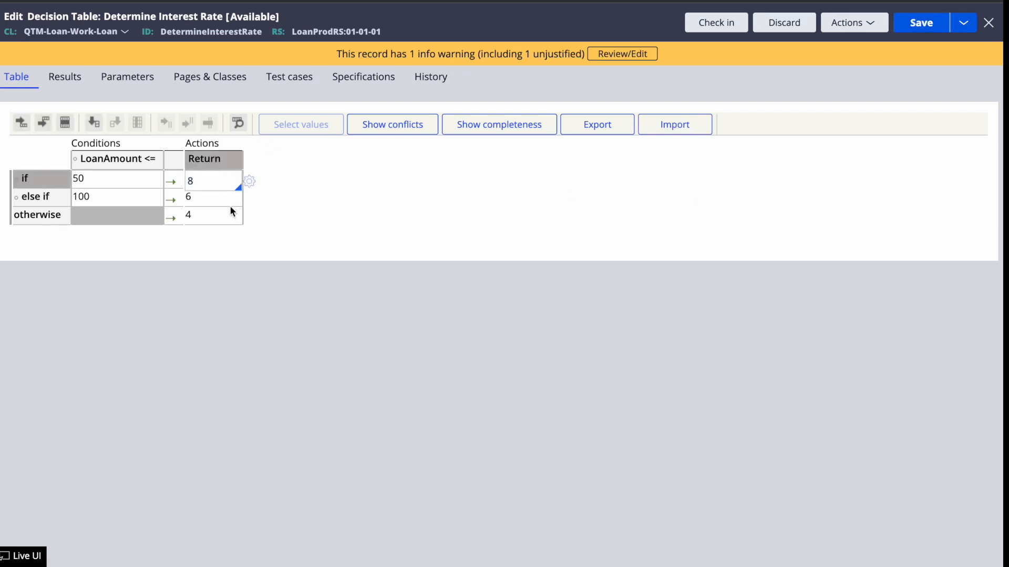
{"action": "left_click", "coordinate": [216, 198]}
{"action": "type", "text": "5"}
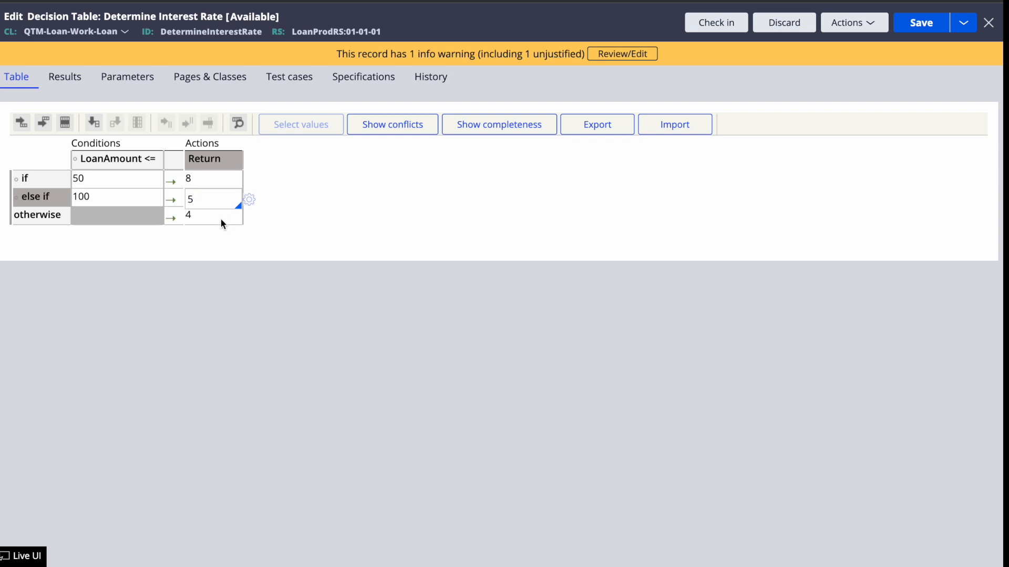
{"action": "left_click", "coordinate": [223, 225]}
{"action": "type", "text": "2"}
{"action": "left_click", "coordinate": [563, 376]}
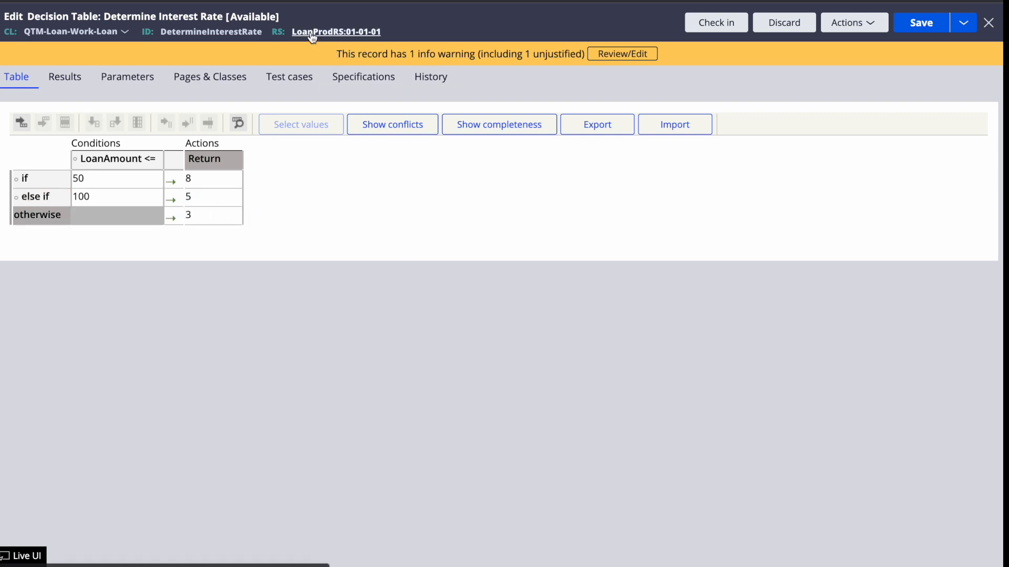
Check in the edited table with justification and comment 'updated'
{"action": "left_click", "coordinate": [715, 22]}
{"action": "type", "text": "update"}
{"action": "left_click", "coordinate": [226, 321]}
{"action": "type", "text": "u"}
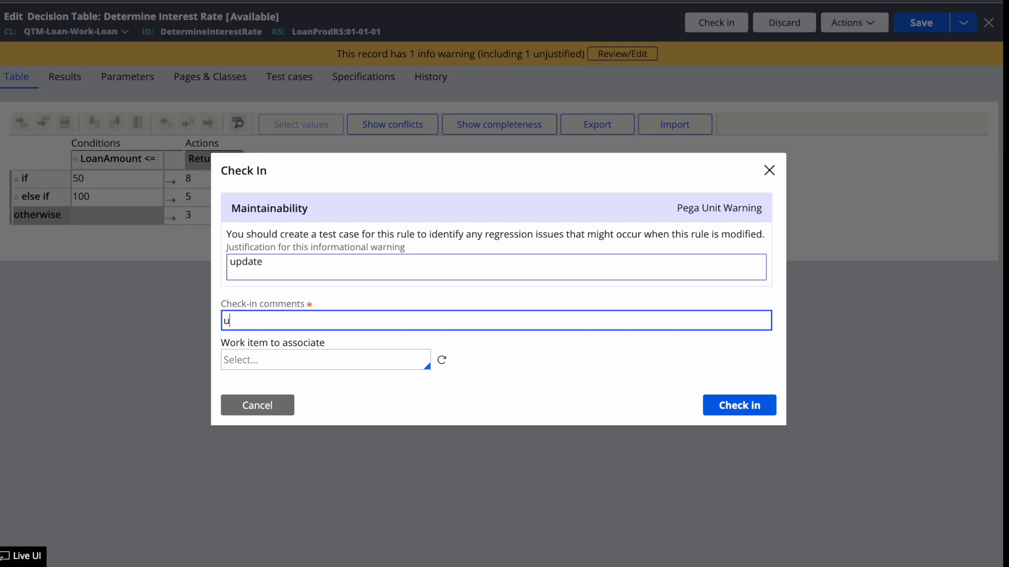
{"action": "left_click", "coordinate": [756, 406]}
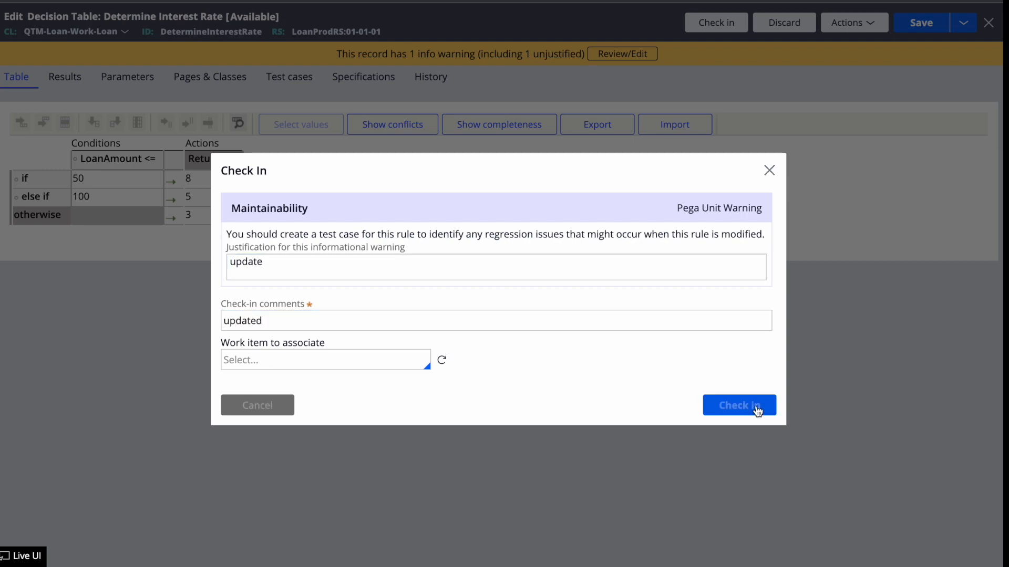
{"action": "key", "text": "F4"}
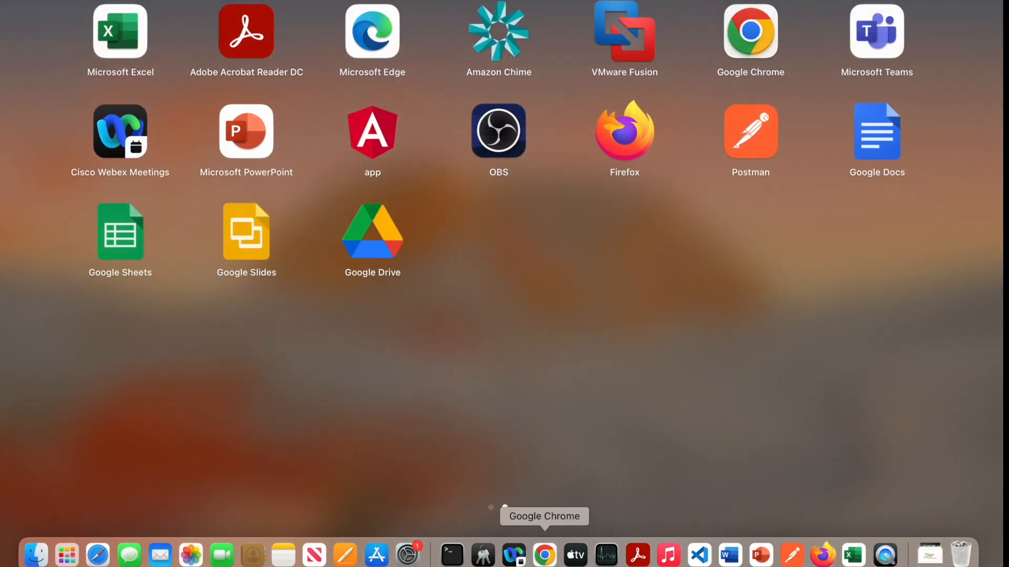
{"action": "left_click", "coordinate": [545, 555]}
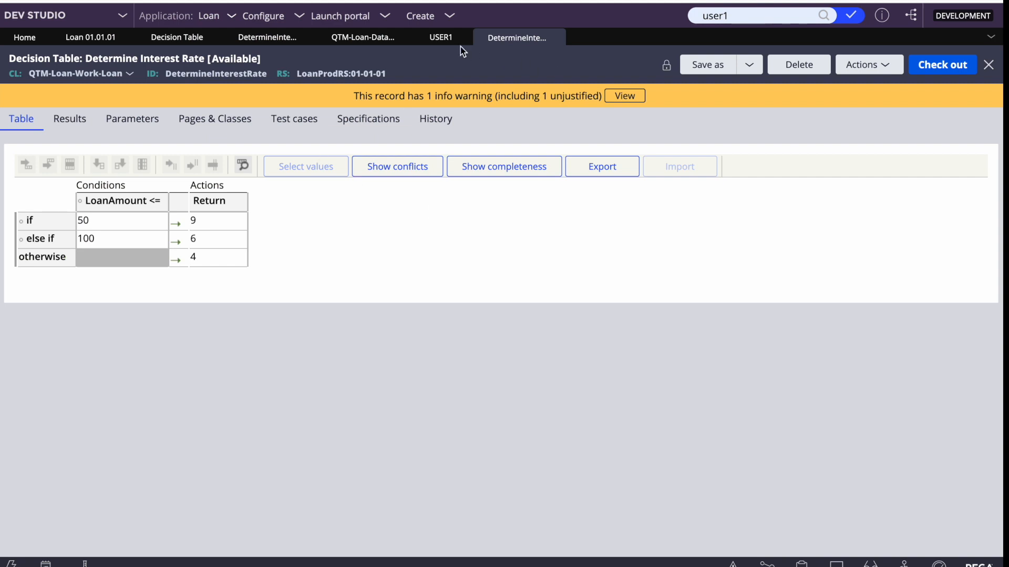
Uncheck Use check-out on ruleset LoanProdRS:01-01-01's Security settings, save, and close it
{"action": "left_click", "coordinate": [339, 75]}
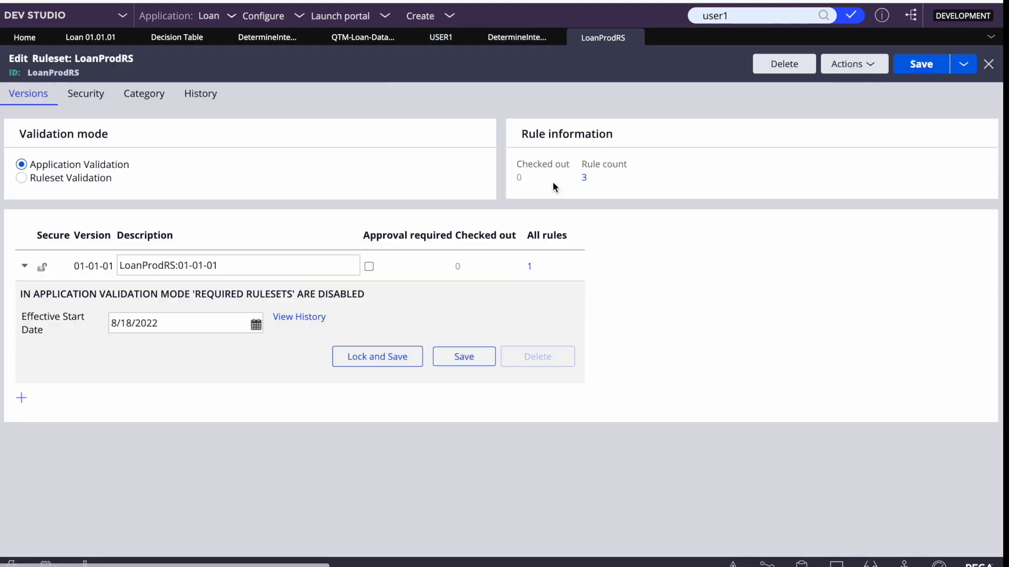
{"action": "left_click", "coordinate": [88, 97]}
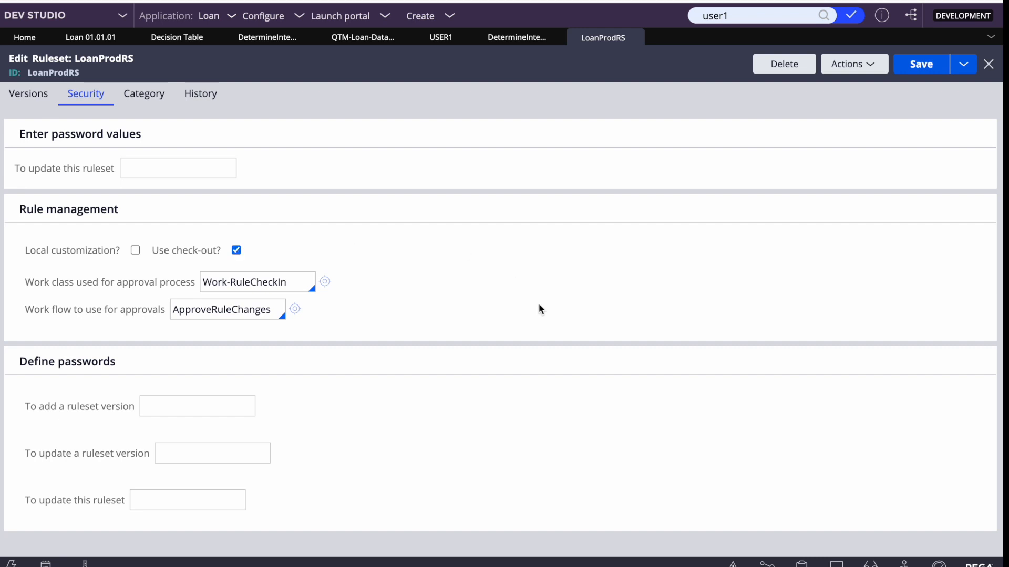
{"action": "left_click", "coordinate": [236, 250]}
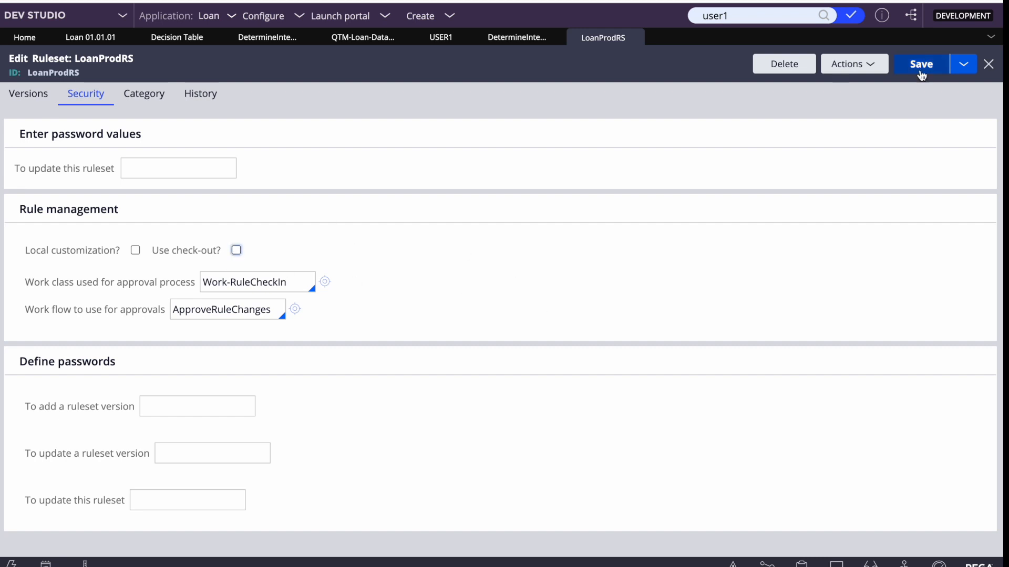
{"action": "left_click", "coordinate": [938, 62]}
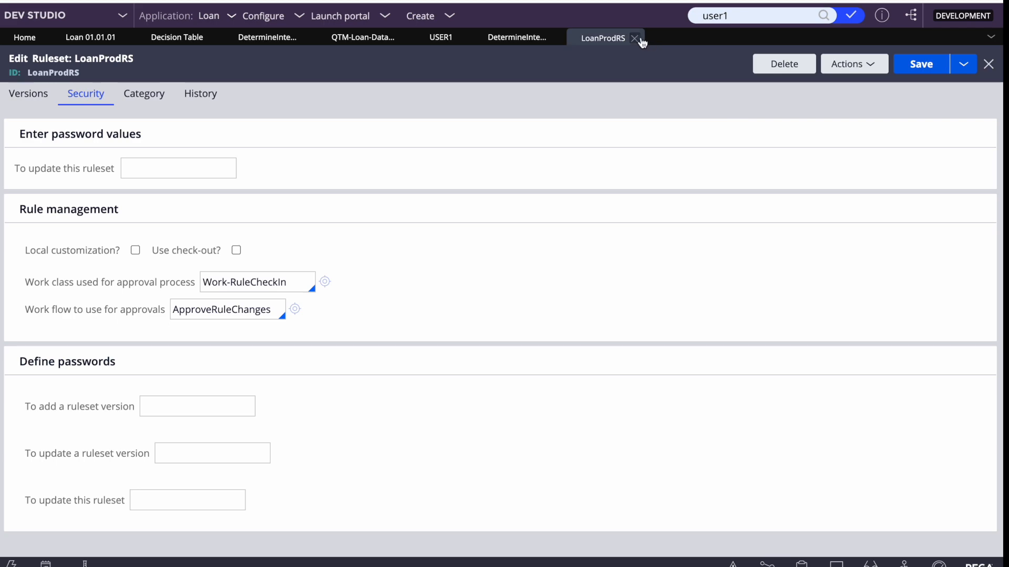
{"action": "left_click", "coordinate": [639, 37]}
{"action": "key", "text": "F4"}
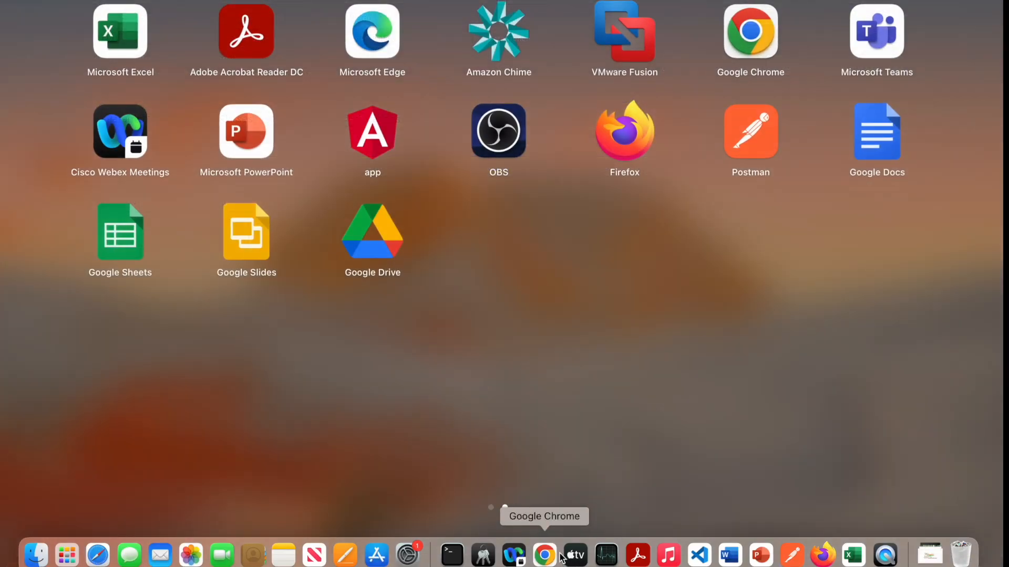
{"action": "left_click", "coordinate": [547, 556]}
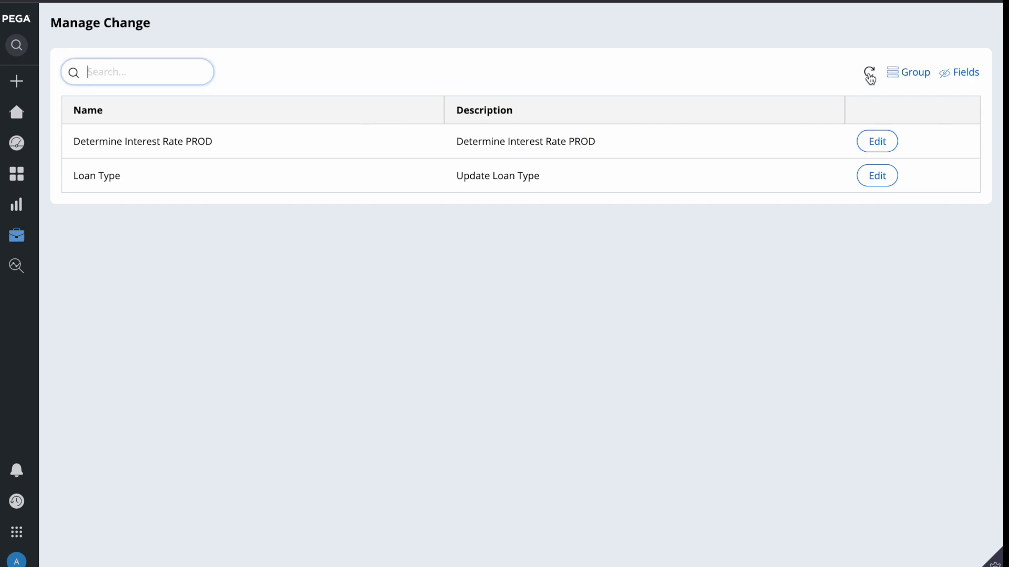
Open Determine Interest Rate PROD (returns 8, 5, 3) and save it without checking in
{"action": "left_click", "coordinate": [877, 140]}
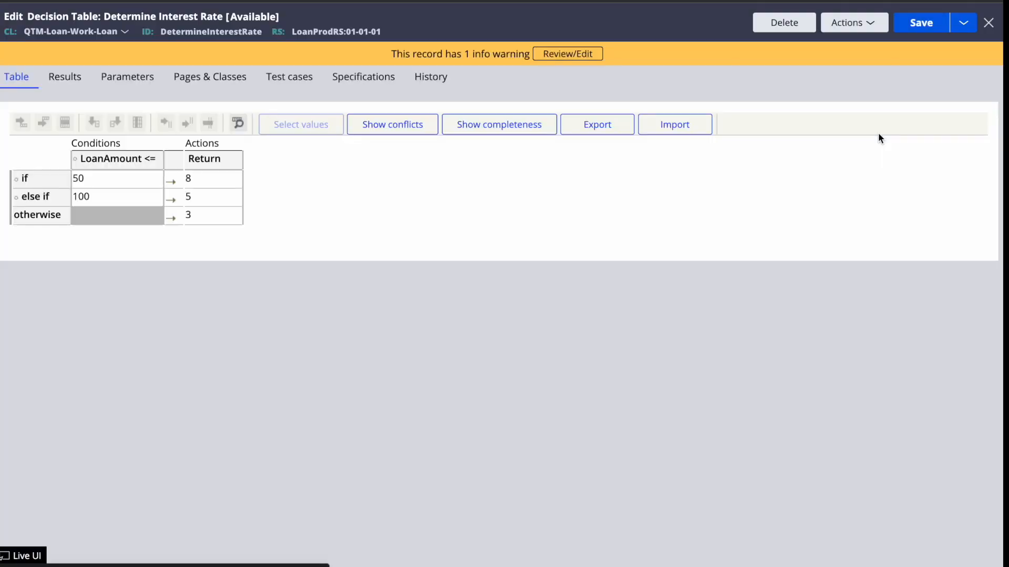
{"action": "left_click", "coordinate": [933, 29]}
{"action": "left_click", "coordinate": [932, 29]}
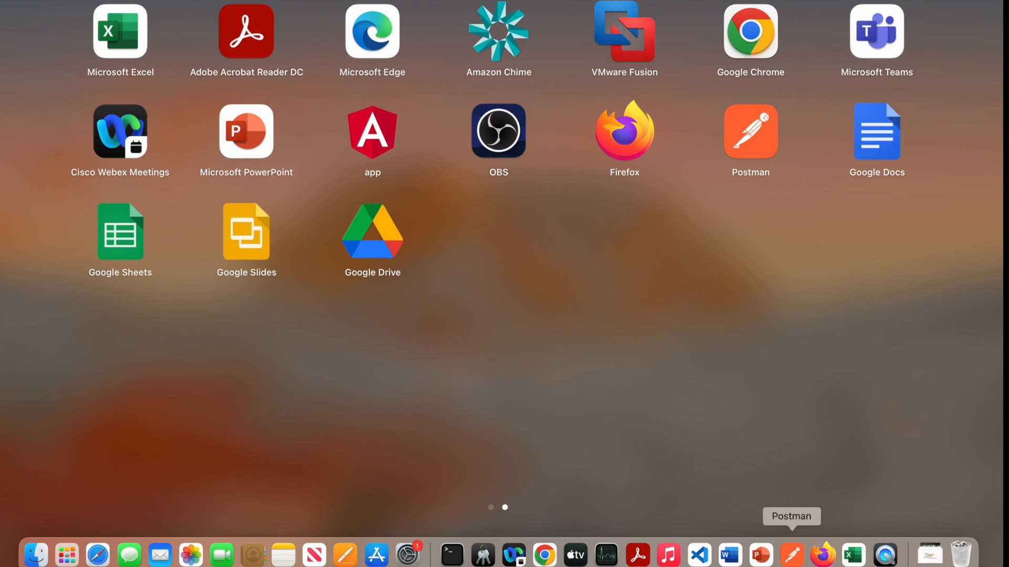
{"action": "left_click", "coordinate": [761, 555]}
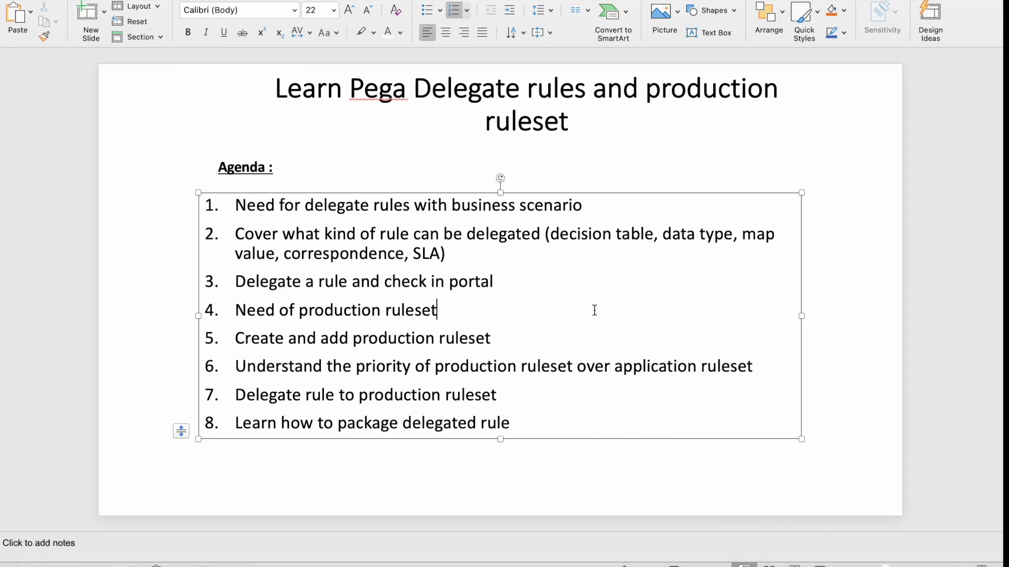
Select the fourth agenda item, 'Need of production ruleset', on the PowerPoint agenda slide
{"action": "triple_click", "coordinate": [309, 304]}
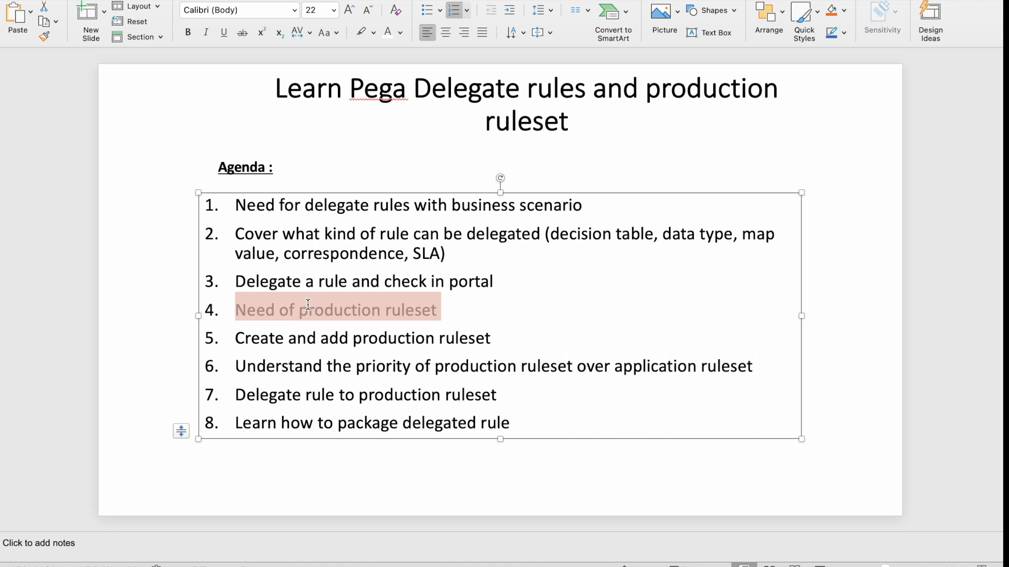
End agenda item 5 with '(Application and Access Group )', correcting the misspelled 'Application'
{"action": "double_click", "coordinate": [302, 338]}
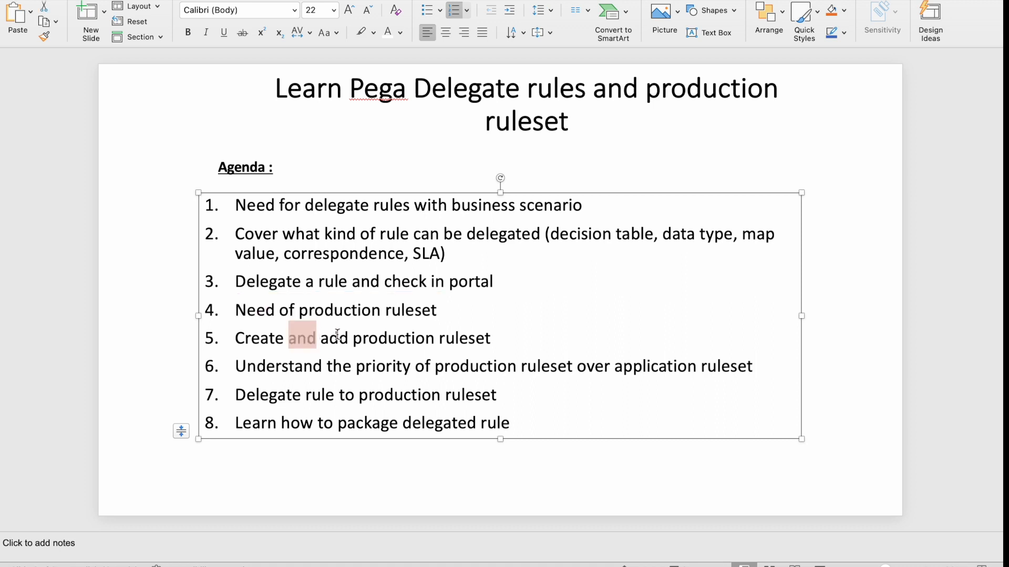
{"action": "left_click", "coordinate": [416, 338]}
{"action": "double_click", "coordinate": [416, 338]}
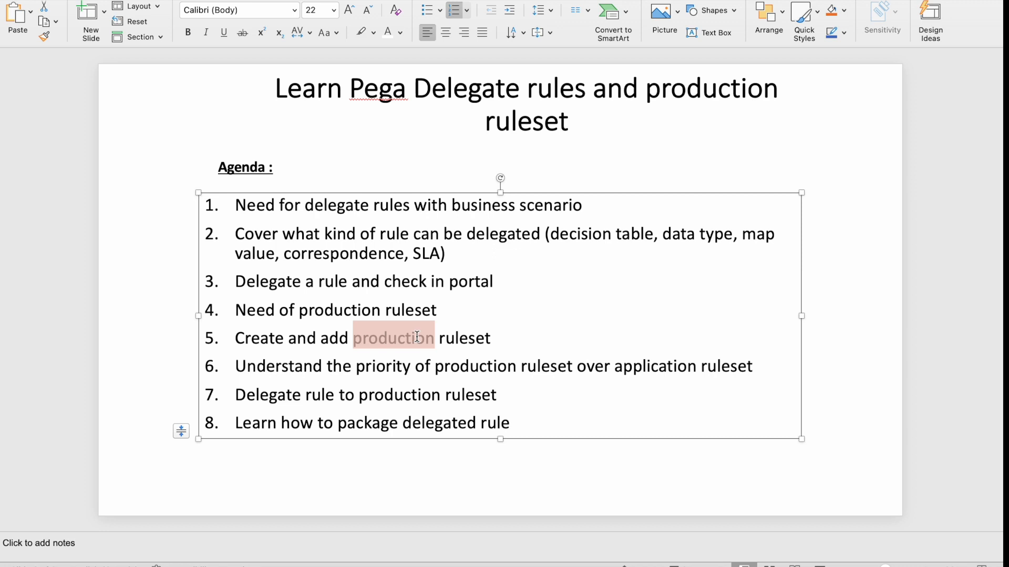
{"action": "left_click", "coordinate": [503, 341]}
{"action": "type", "text": "()"}
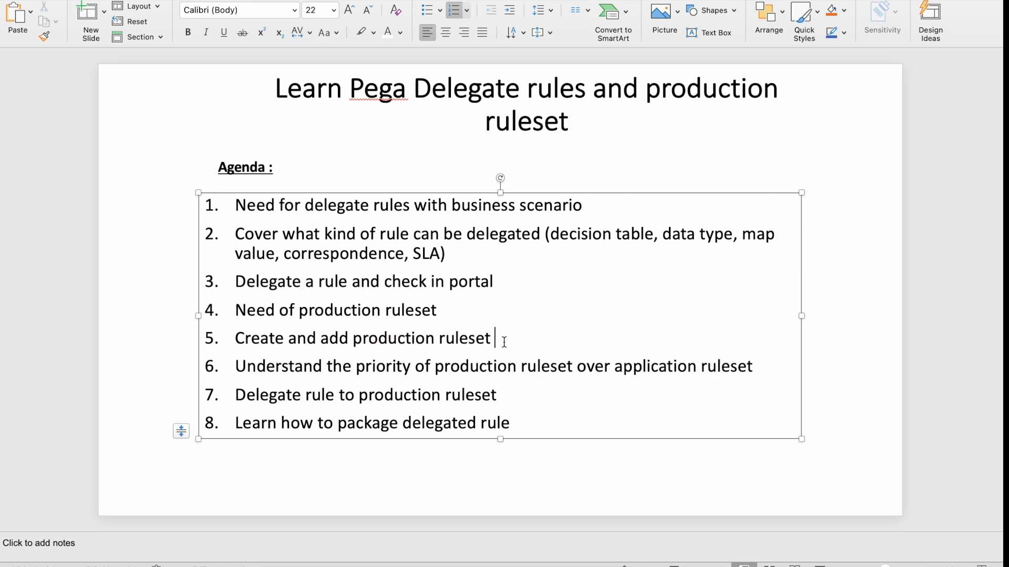
{"action": "type", "text": "App,lica"}
{"action": "type", "text": "tion and A"}
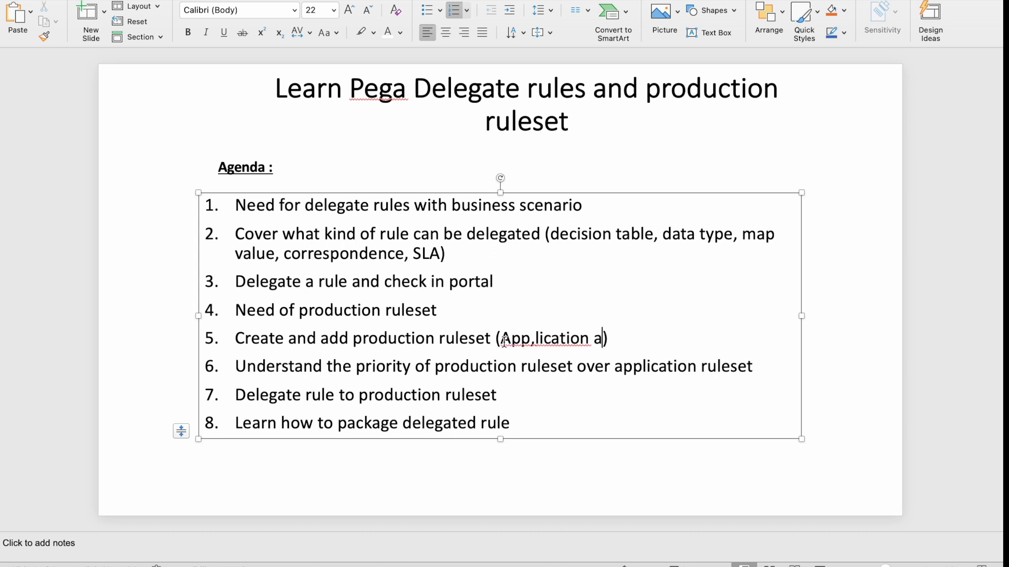
{"action": "type", "text": "ccess Group"}
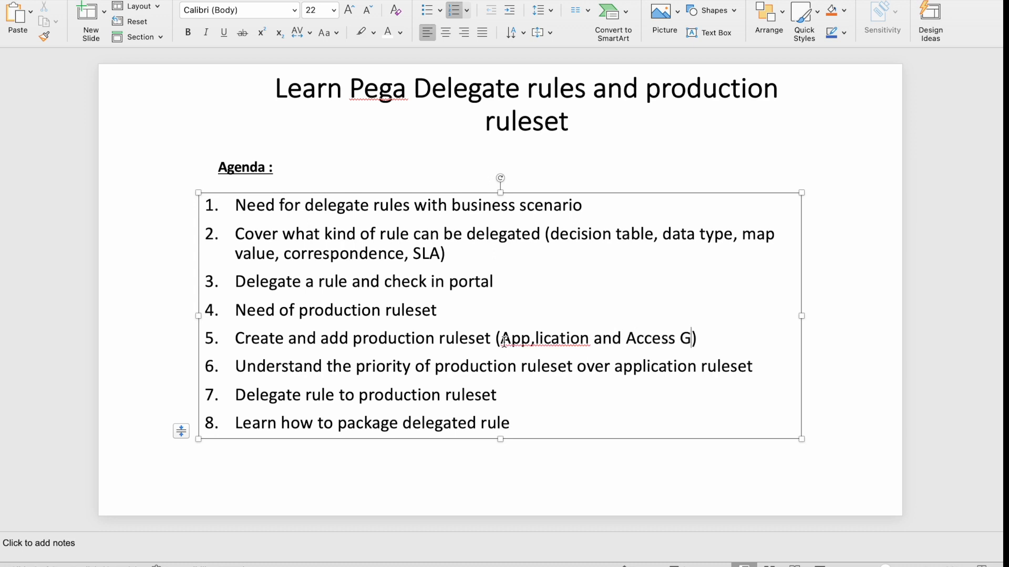
{"action": "right_click", "coordinate": [532, 339]}
{"action": "left_click", "coordinate": [595, 349]}
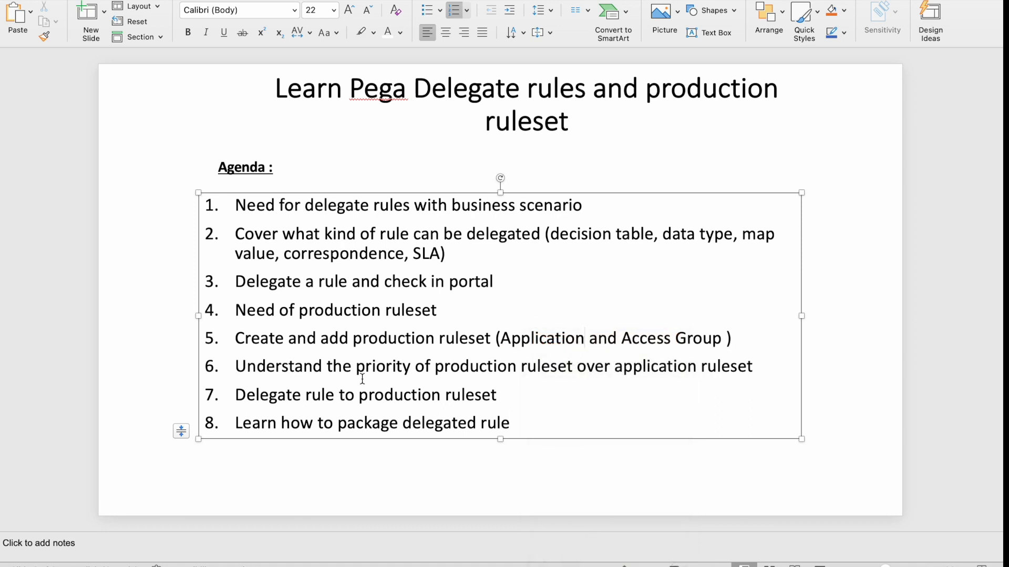
Point out 'the' and 'production' in item 6, then return to the Pega decision table
{"action": "double_click", "coordinate": [330, 366]}
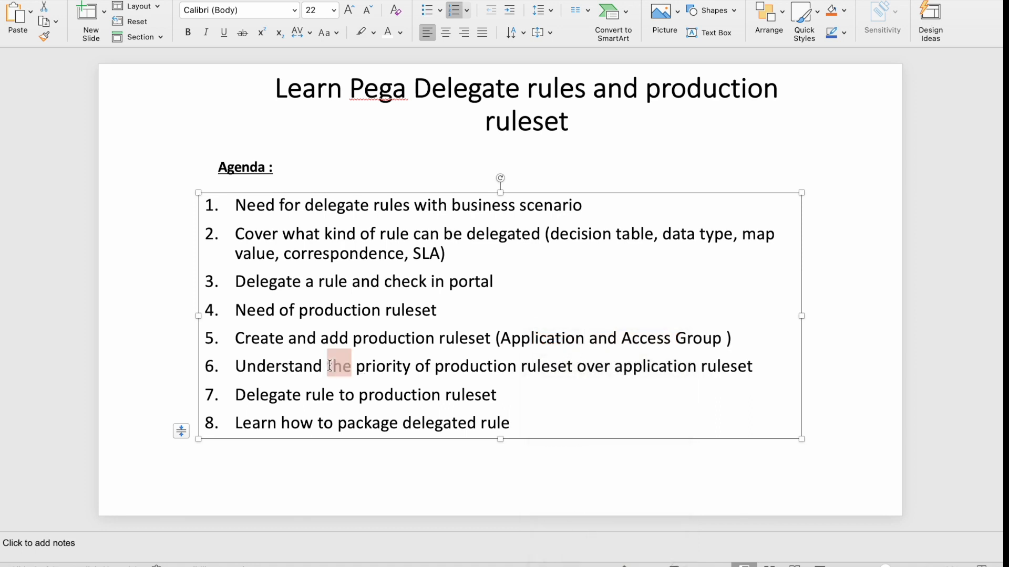
{"action": "double_click", "coordinate": [503, 367]}
{"action": "left_click", "coordinate": [665, 366]}
{"action": "key", "text": "F4"}
{"action": "left_click", "coordinate": [545, 555]}
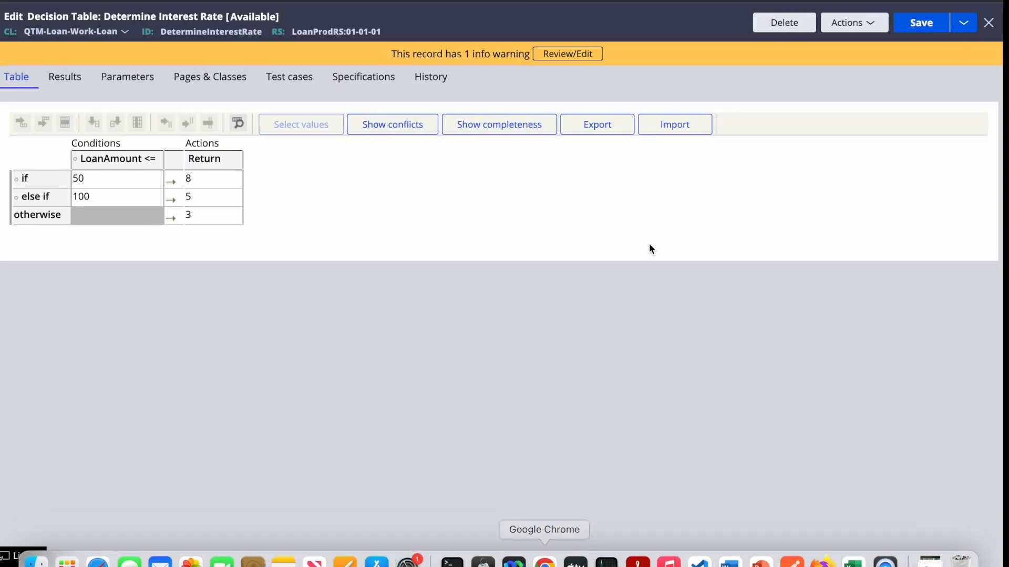
Point out the Return value 8 row and compare the Loan and LoanProdRS table versions
{"action": "left_click", "coordinate": [214, 183]}
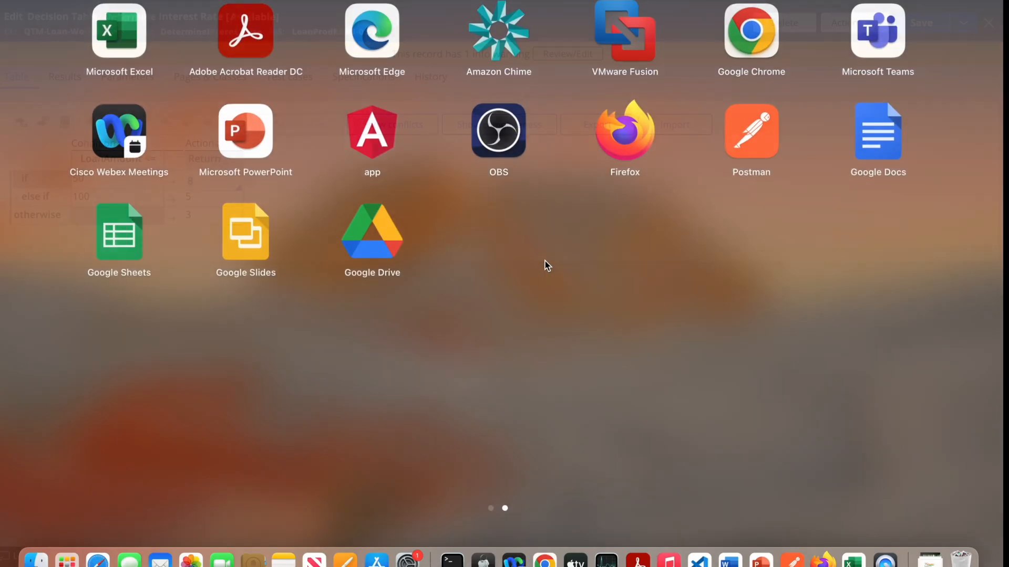
{"action": "key", "text": "F4"}
{"action": "left_click", "coordinate": [549, 559]}
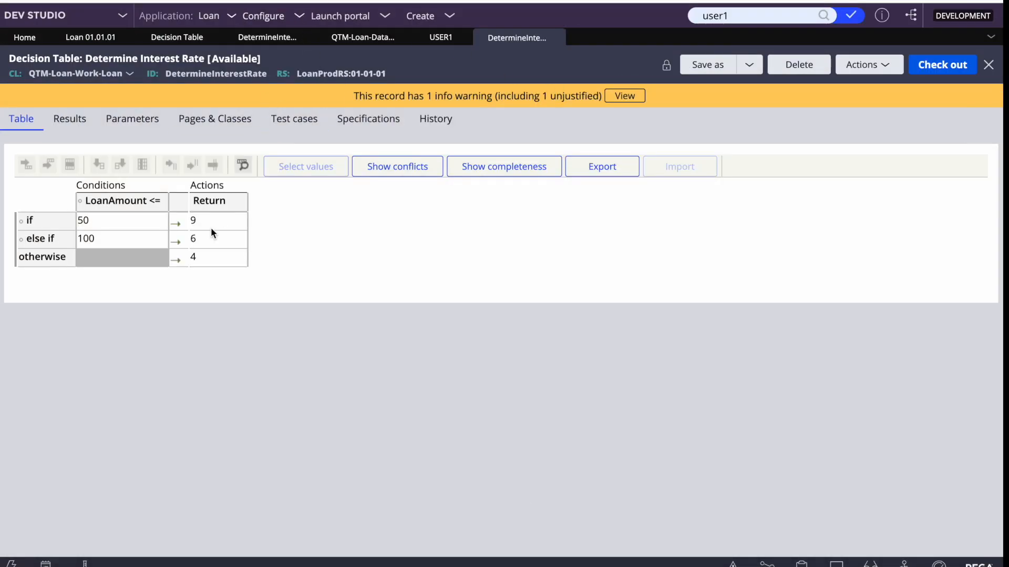
{"action": "left_click", "coordinate": [268, 37]}
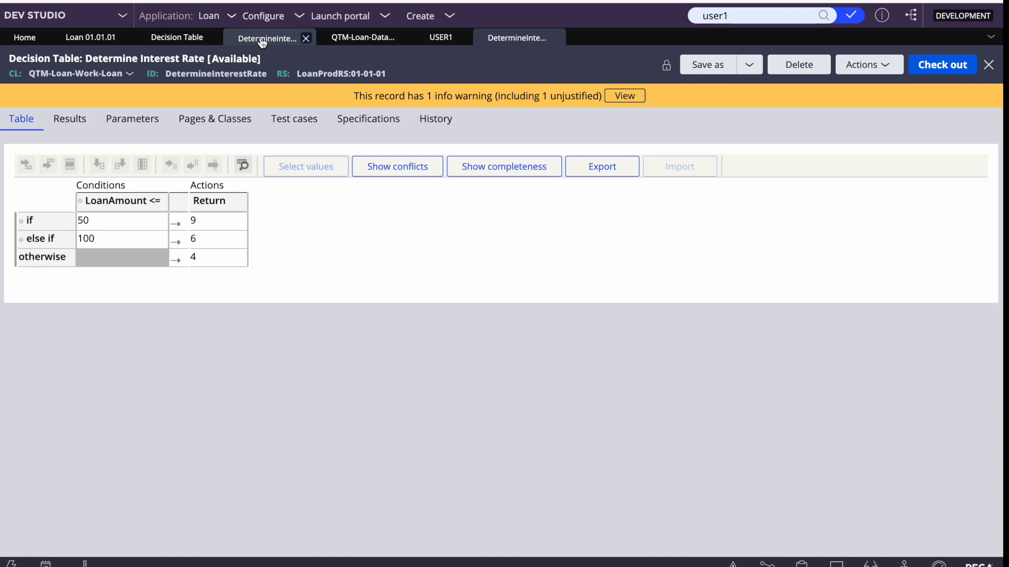
{"action": "left_click", "coordinate": [516, 37]}
Refresh the LoanProdRS table to show 8/5/3 against Loan's 9/6/4, then open Loan 01.01.01
{"action": "left_click", "coordinate": [868, 64]}
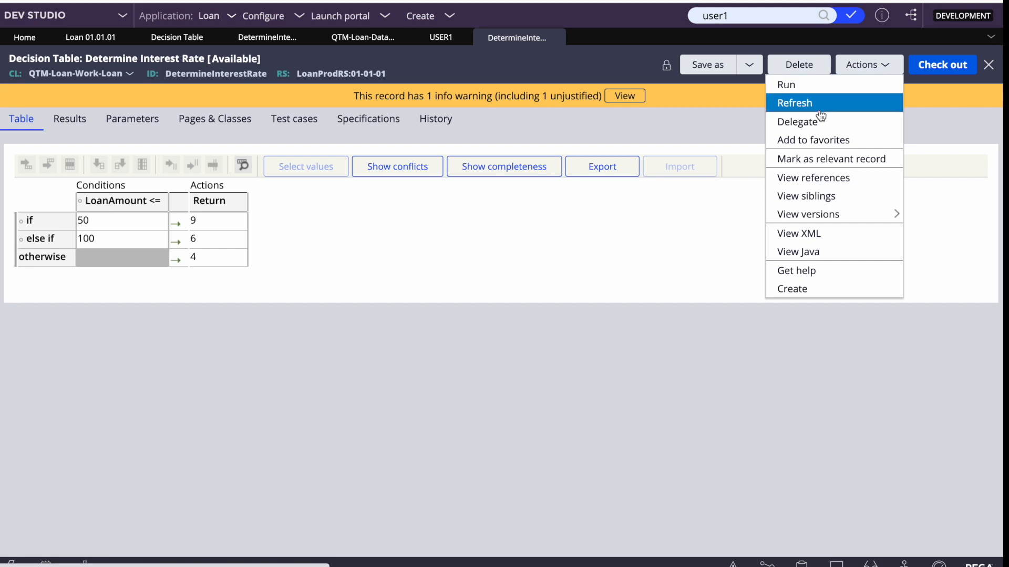
{"action": "left_click", "coordinate": [794, 103]}
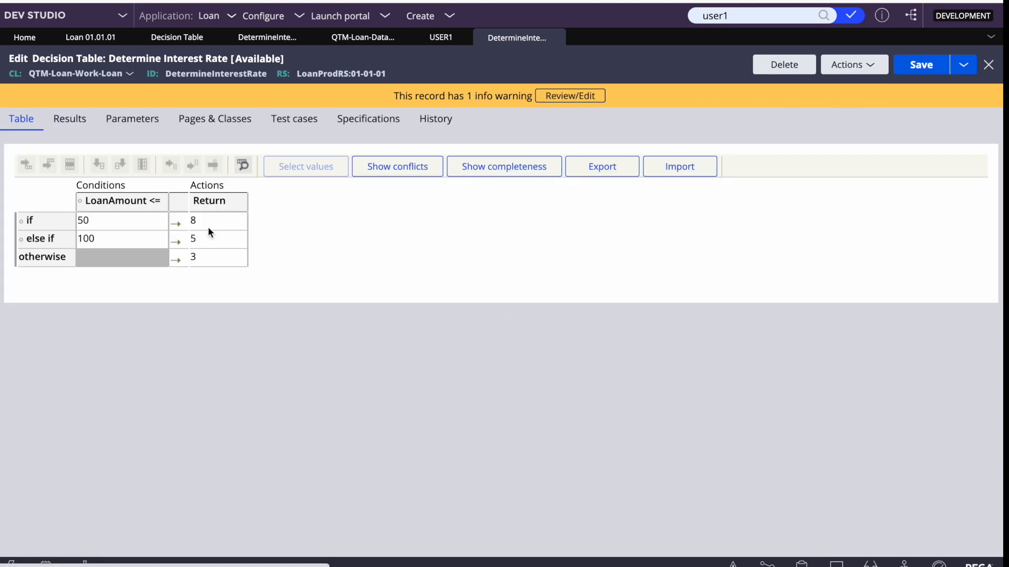
{"action": "left_click", "coordinate": [260, 39]}
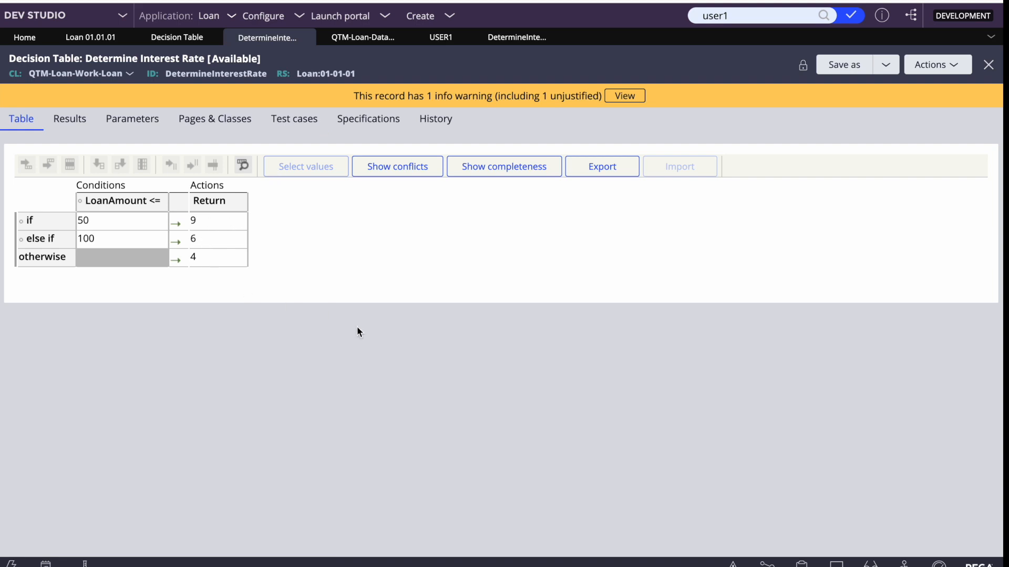
{"action": "left_click", "coordinate": [508, 40]}
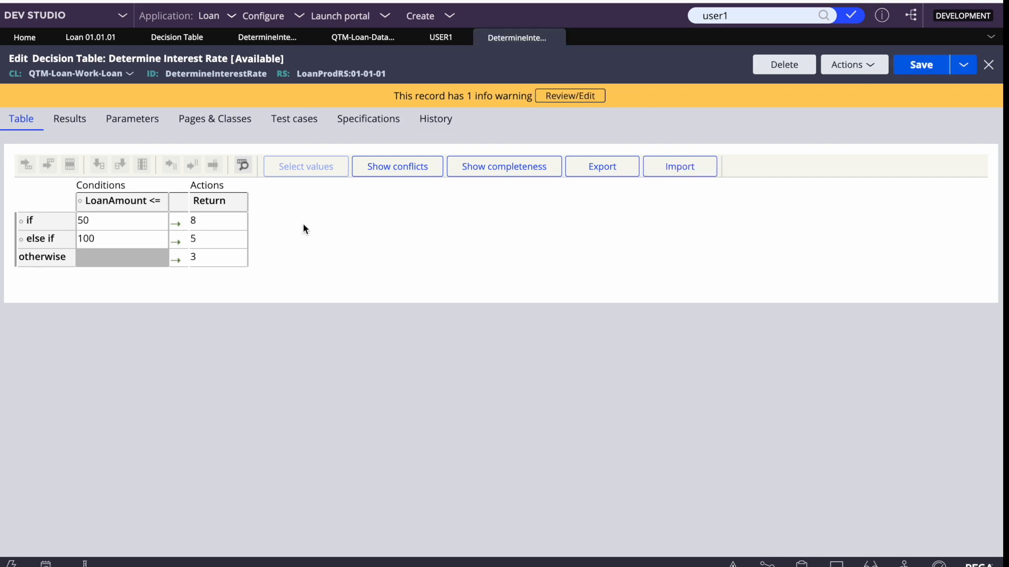
{"action": "left_click", "coordinate": [231, 213]}
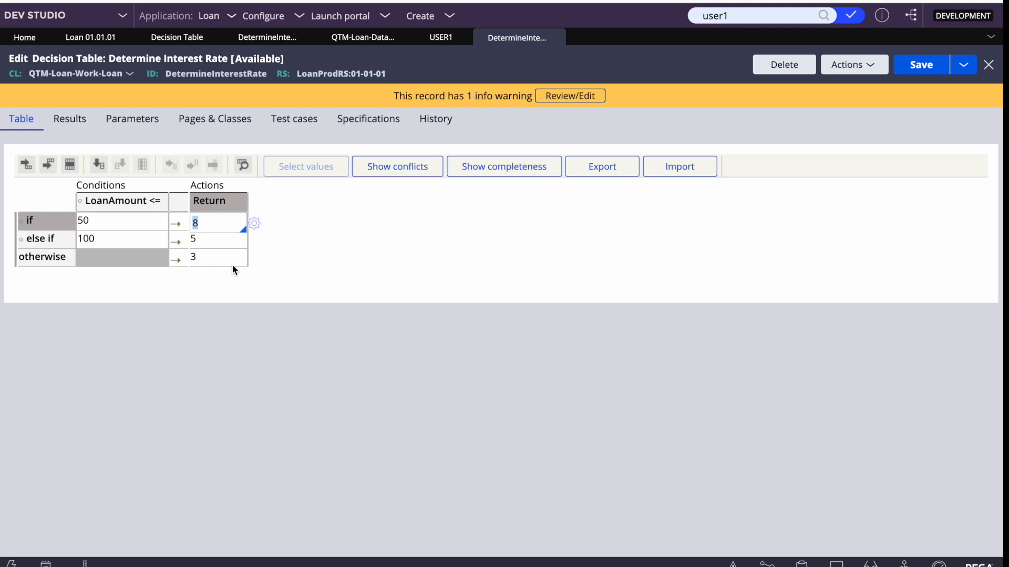
{"action": "left_click", "coordinate": [91, 39]}
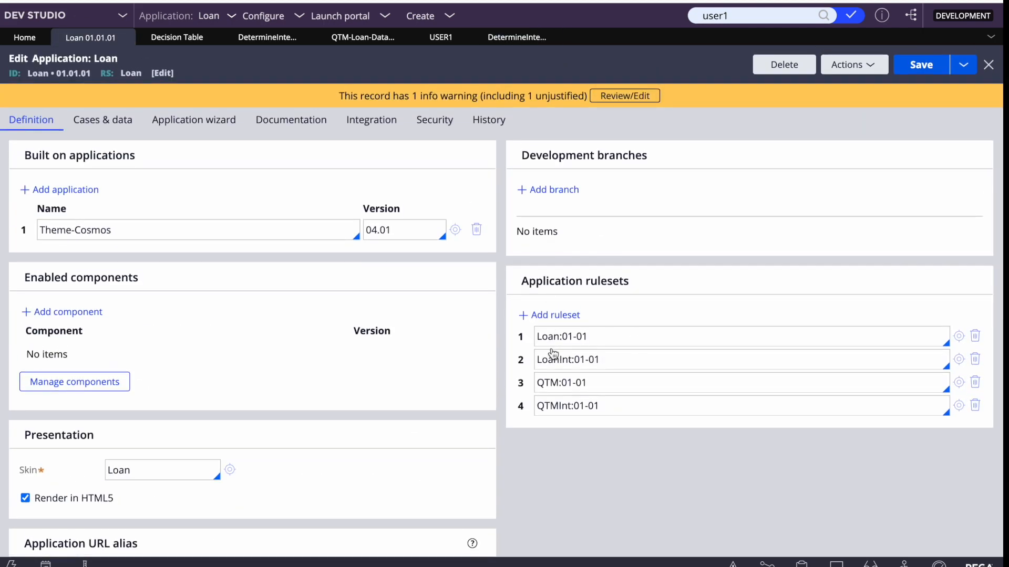
Point out application rulesets Loan and LoanInt, then LoanProdRS:01-01 under Production rulesets
{"action": "double_click", "coordinate": [550, 339]}
{"action": "double_click", "coordinate": [550, 360]}
{"action": "triple_click", "coordinate": [548, 339]}
{"action": "double_click", "coordinate": [548, 339]}
{"action": "scroll", "coordinate": [548, 339], "scroll_direction": "down", "scroll_amount": 2}
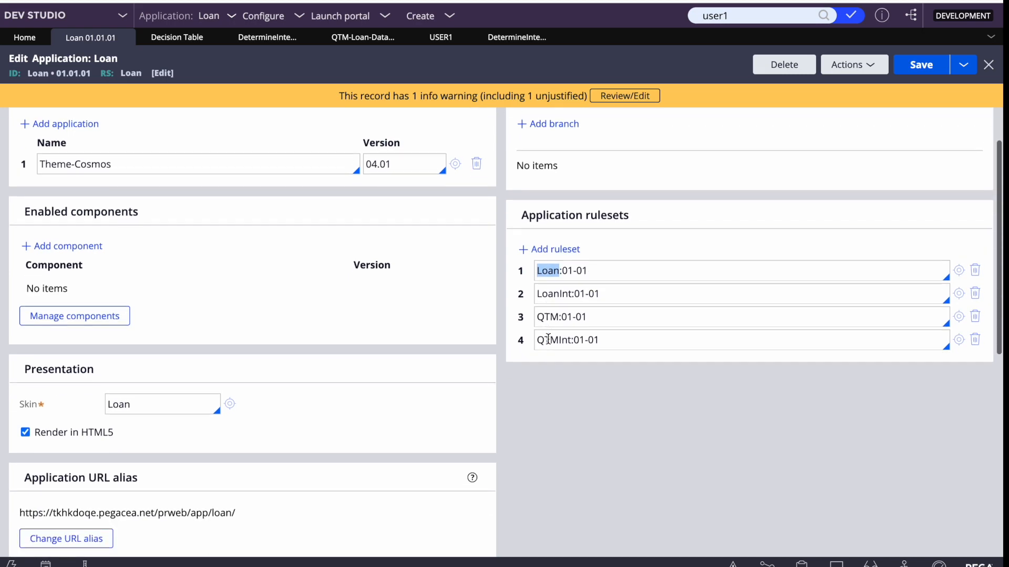
{"action": "scroll", "coordinate": [548, 271], "scroll_direction": "down", "scroll_amount": 5}
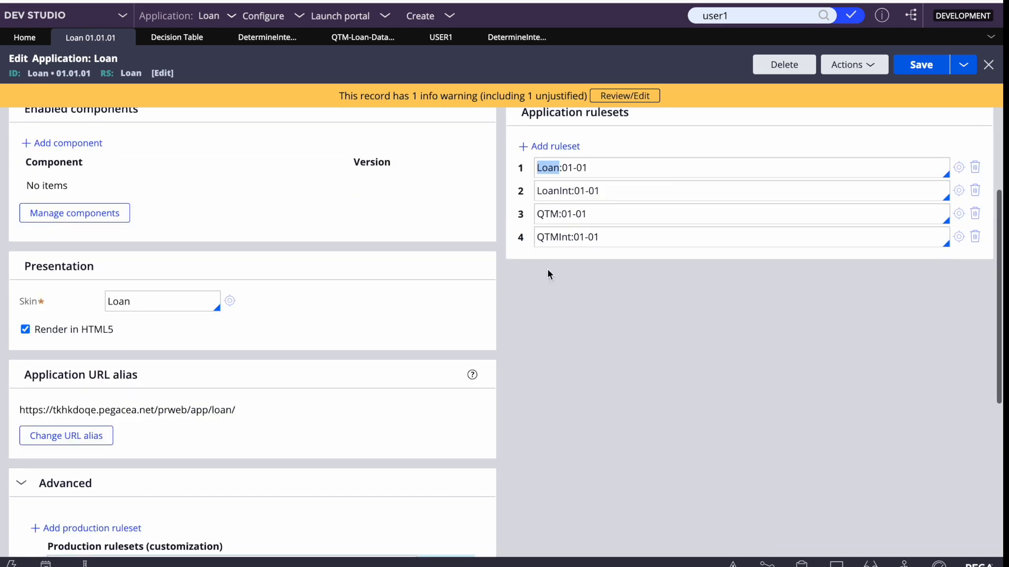
{"action": "double_click", "coordinate": [84, 397]}
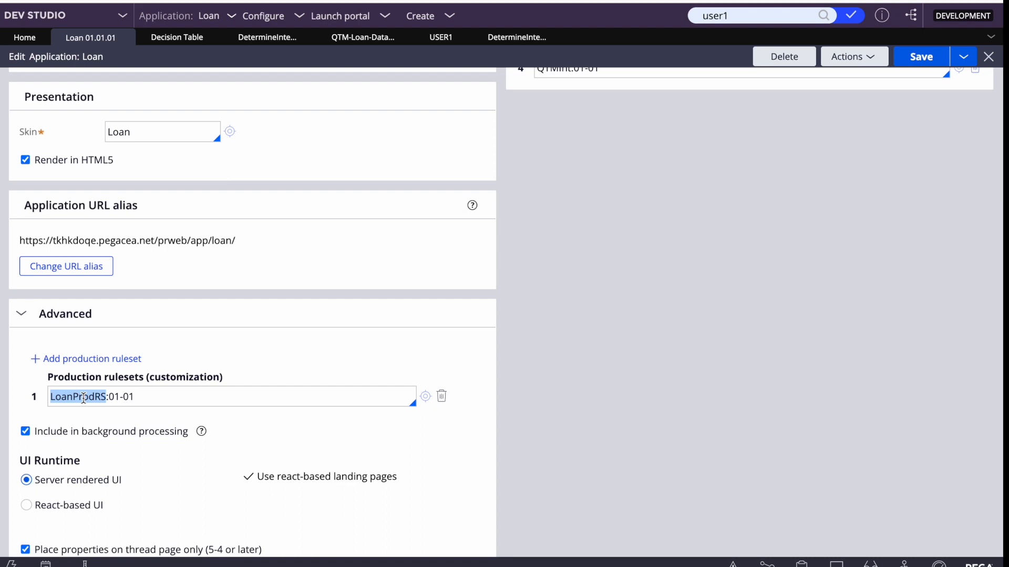
{"action": "key", "text": "F4"}
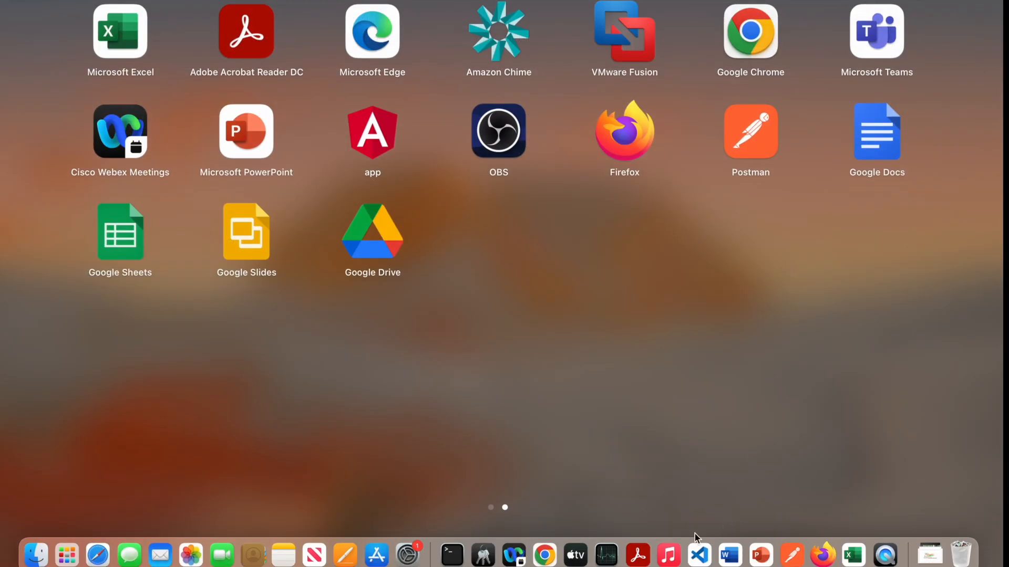